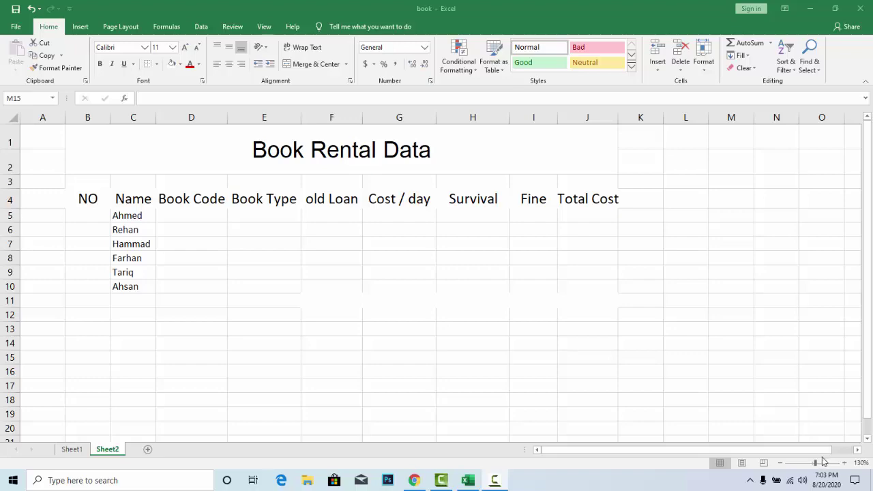
Step: Zoom in and review the headings: Name, Book Code, Book Type, old Loan, Cost/day, Survival, Fine, Total Cost
left_click_drag(825, 463, 832, 468)
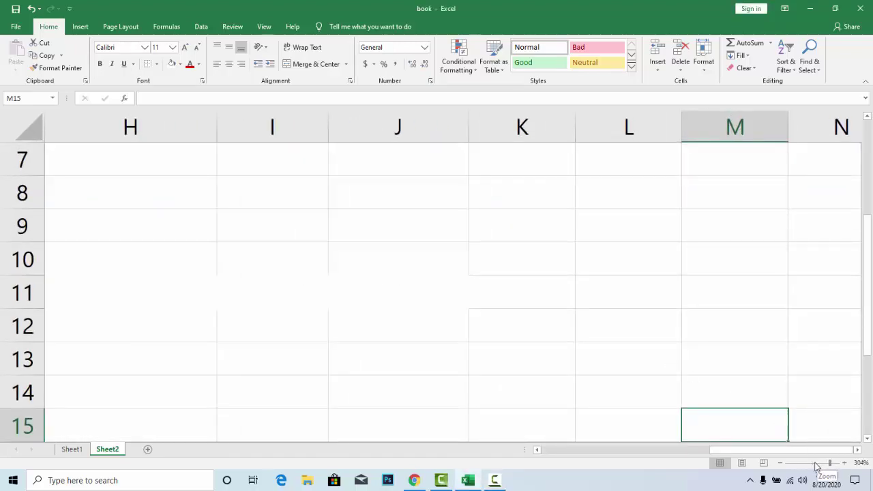
left_click(814, 463)
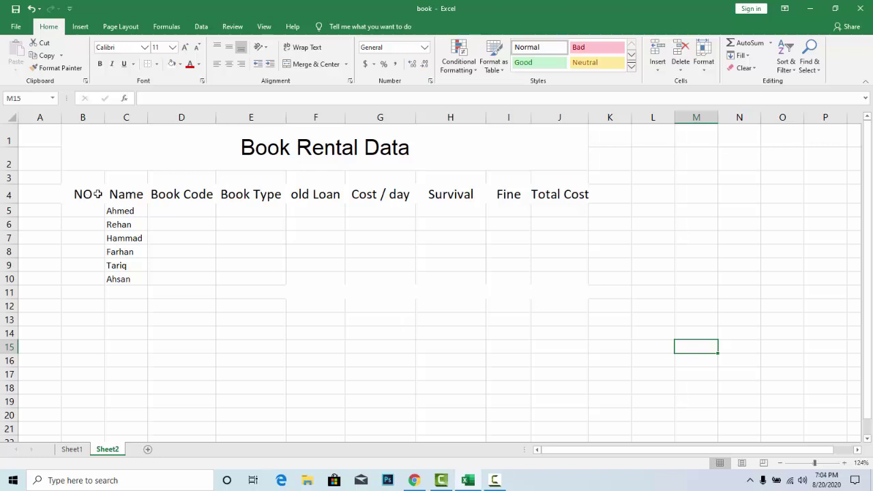
left_click(126, 193)
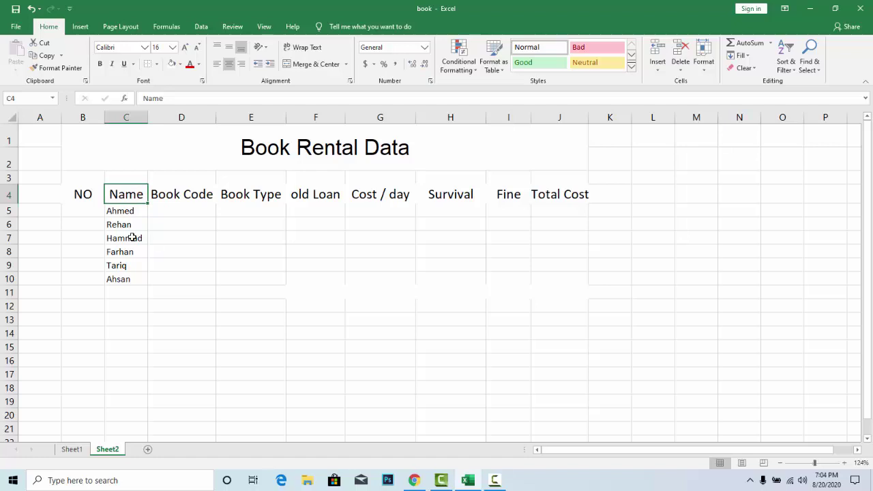
left_click(173, 197)
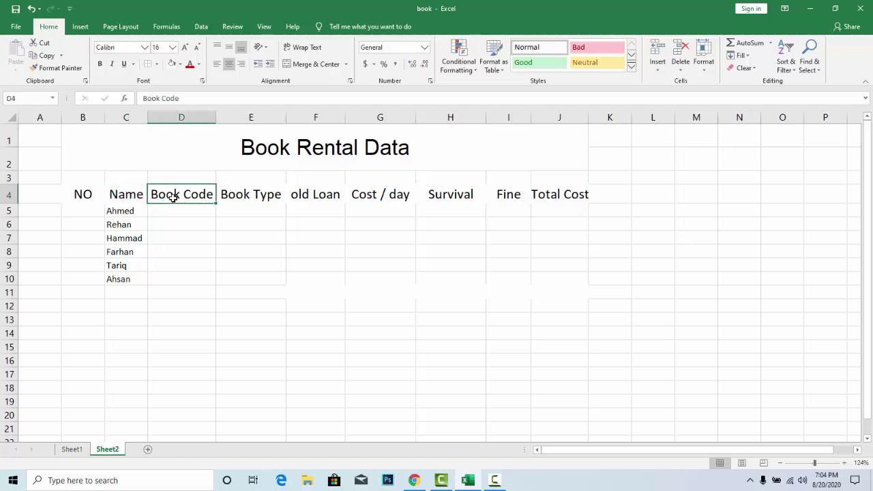
left_click(275, 195)
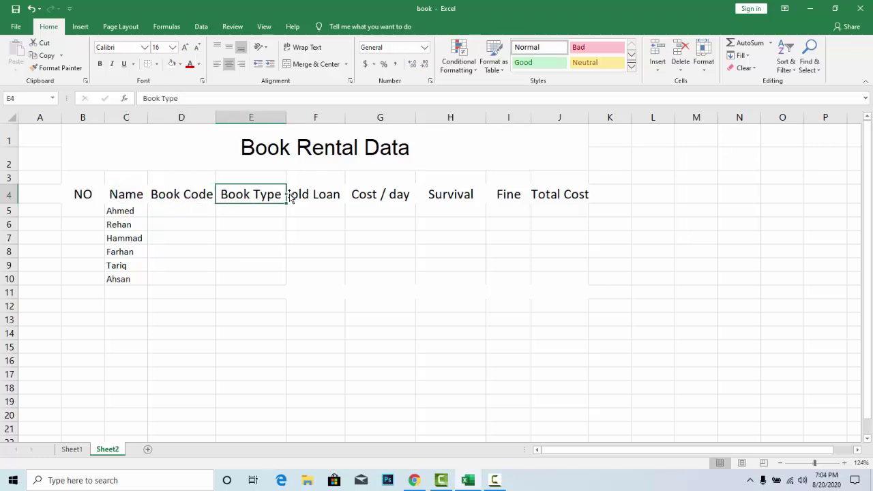
left_click(323, 195)
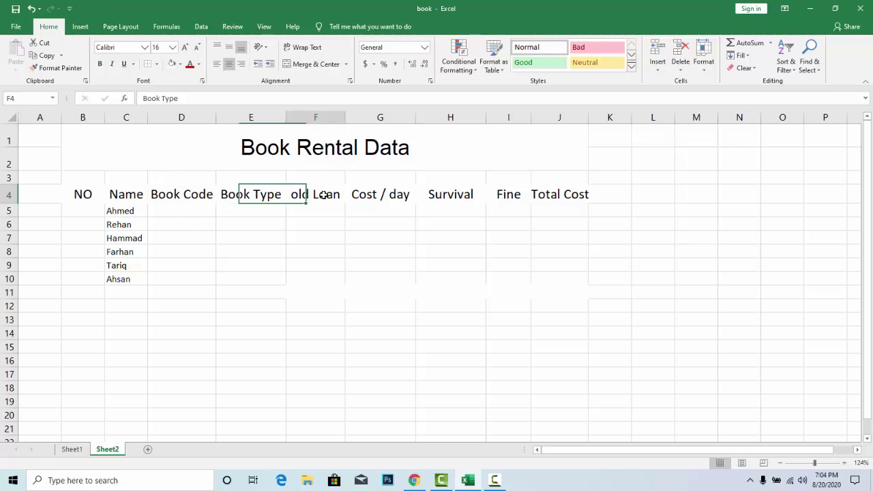
left_click(368, 196)
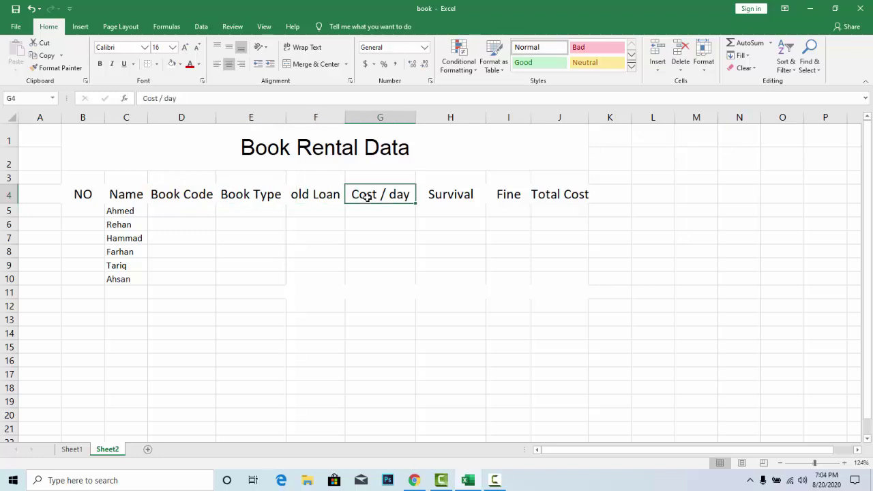
left_click(437, 196)
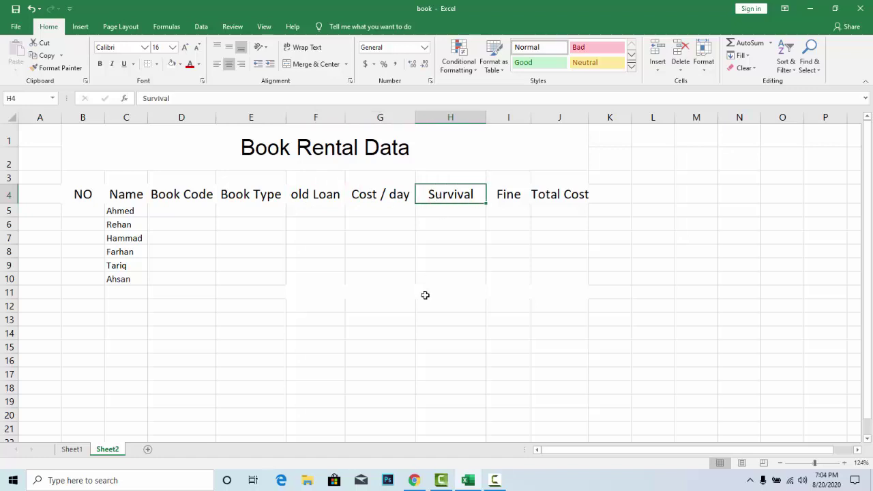
left_click(501, 194)
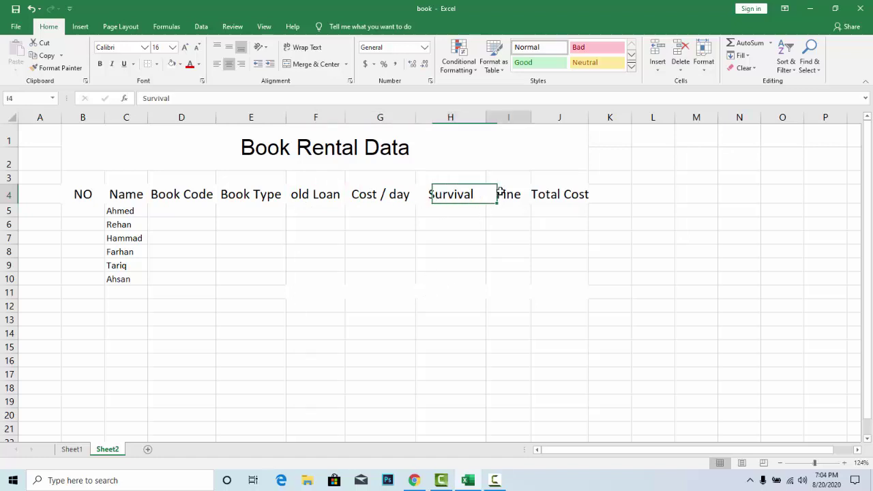
left_click(543, 197)
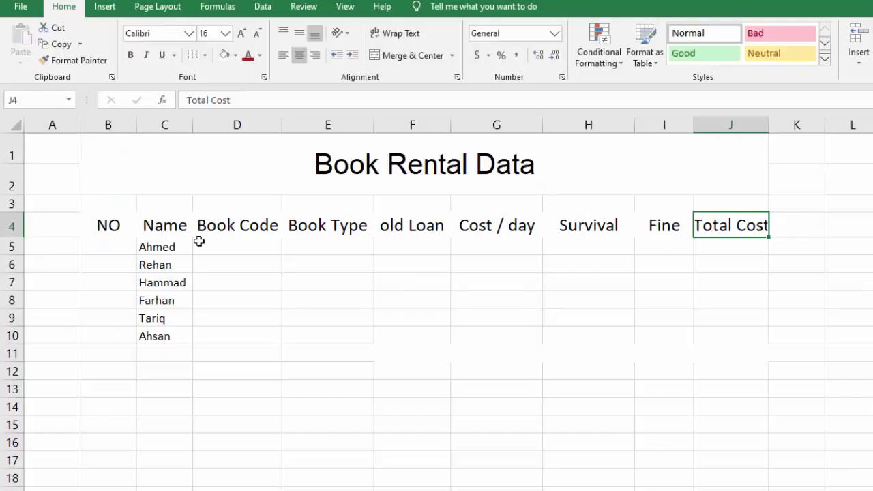
Step: Enter 1 and 2 in B5:B6 and fill the series down to 6 in B10
left_click(114, 251)
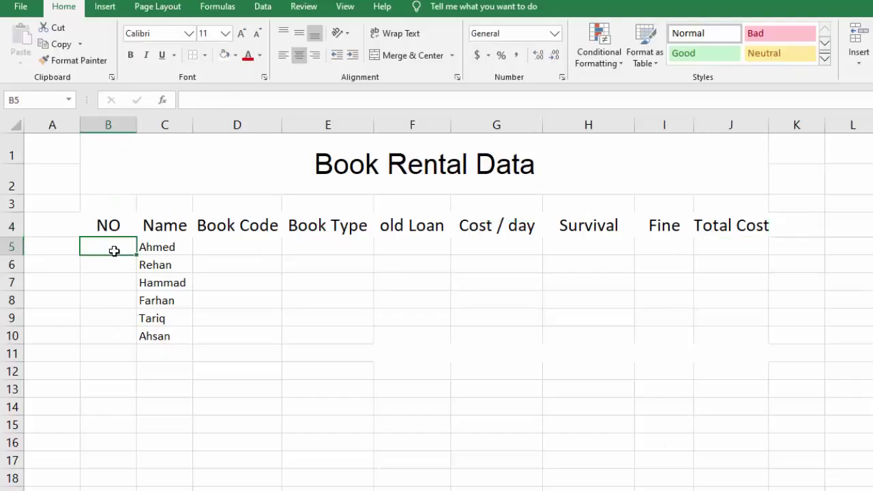
type("1")
key("Return")
type("2")
key("Return")
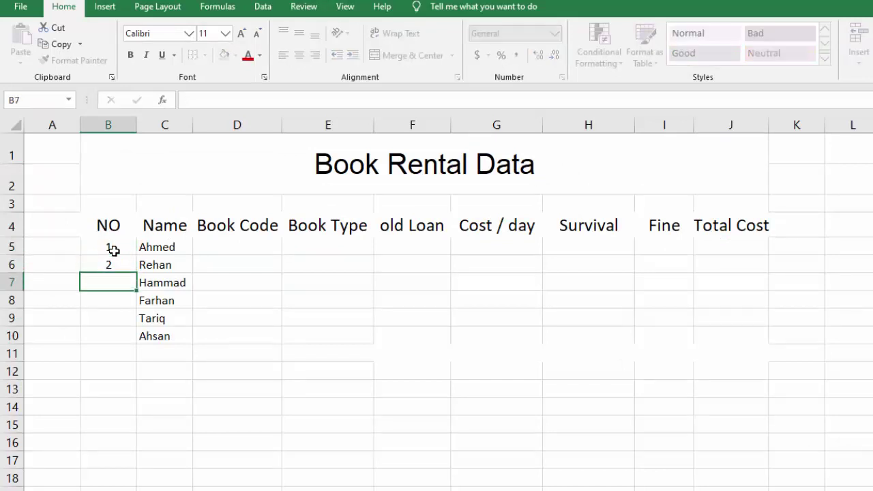
left_click_drag(114, 251, 127, 341)
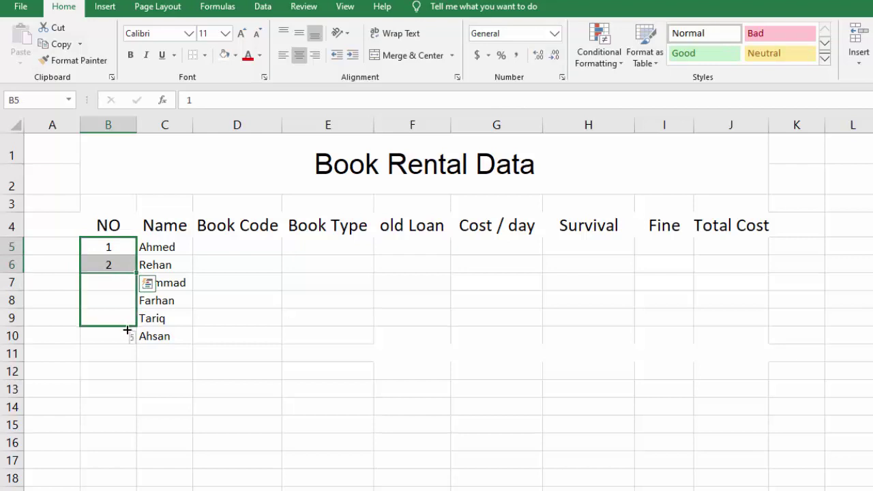
left_click(229, 243)
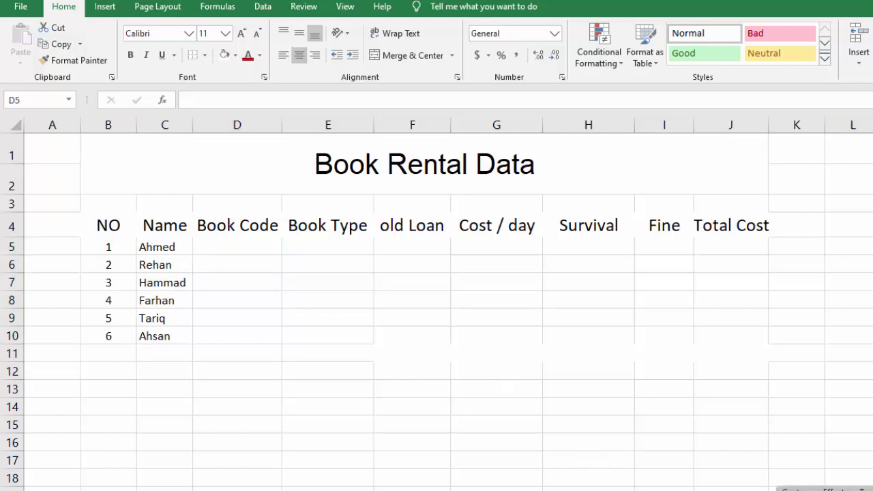
Step: Type Scientific, Novel, Religious and Computer down C15 to C18
left_click(153, 408)
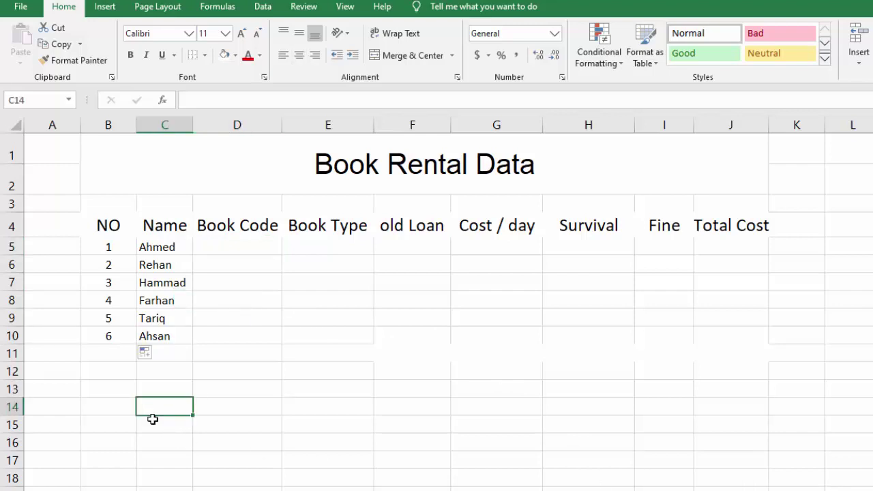
left_click(153, 419)
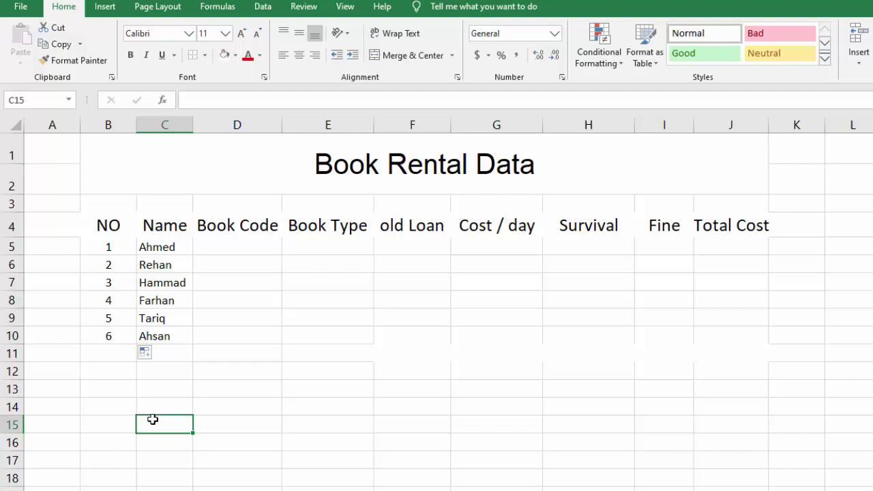
type("Sc")
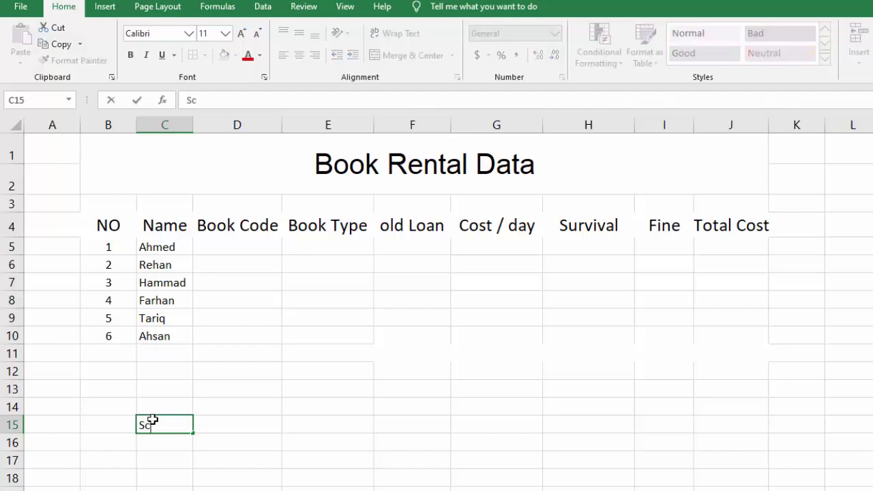
type("ienti")
type("fic")
key("Return")
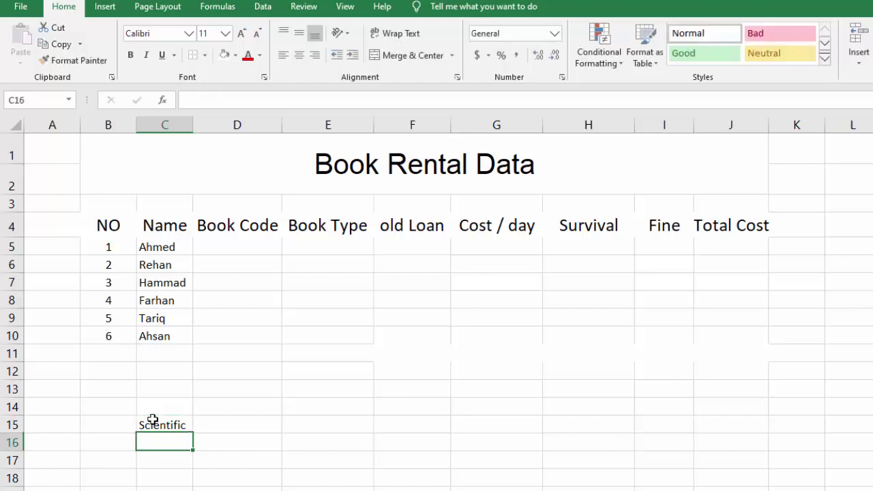
type("Novel")
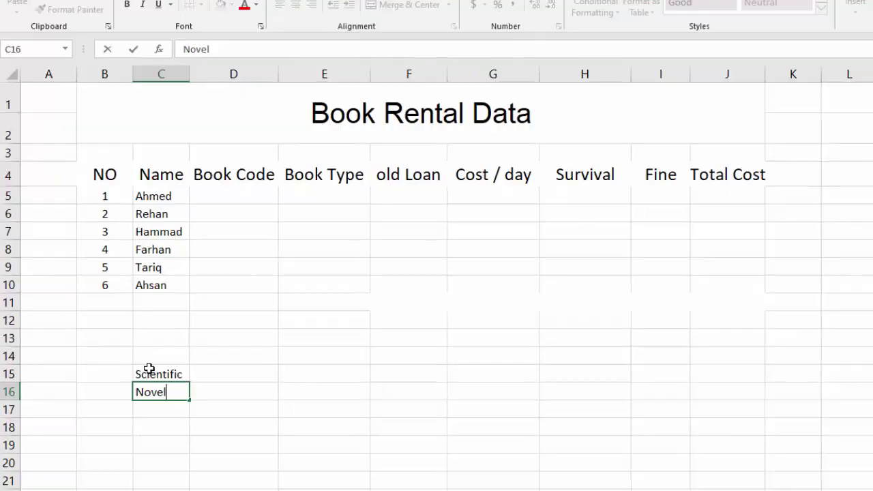
key("Return")
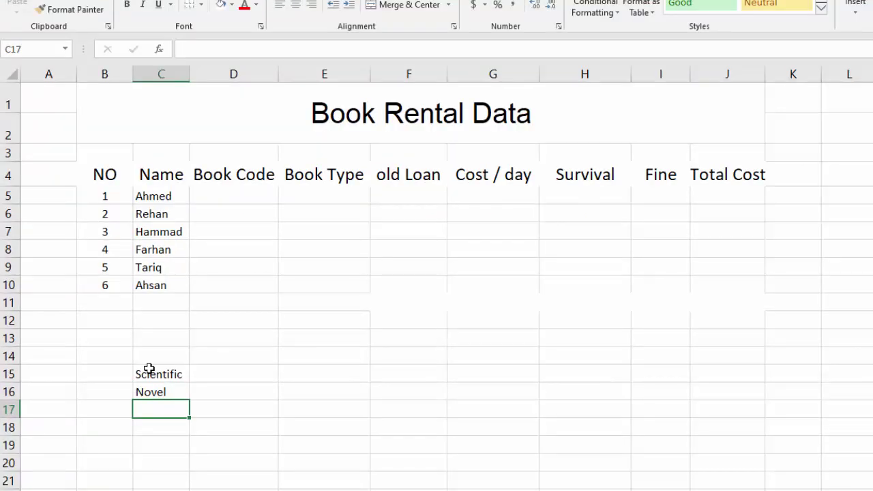
type("Religo")
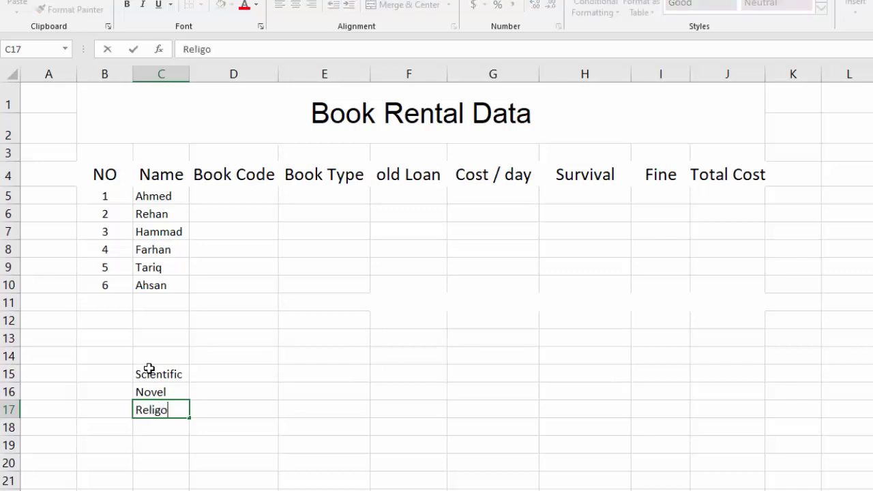
key("BackSpace")
type("ious")
key("Return")
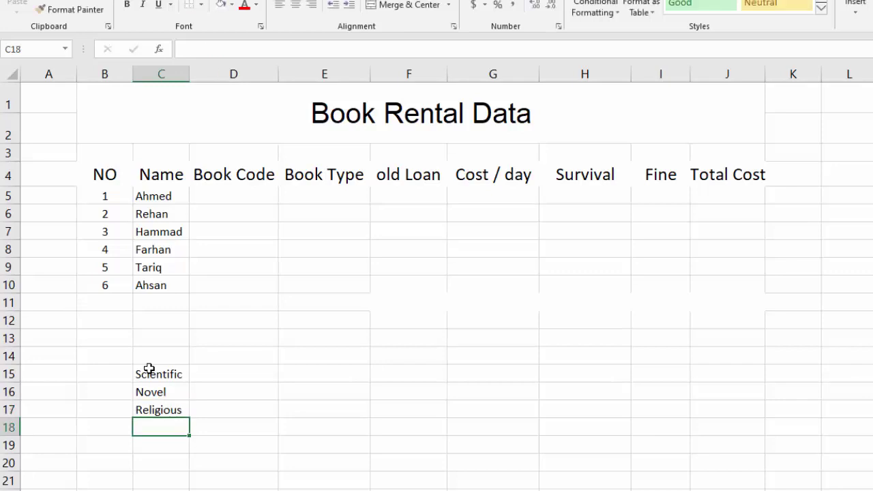
type("Co")
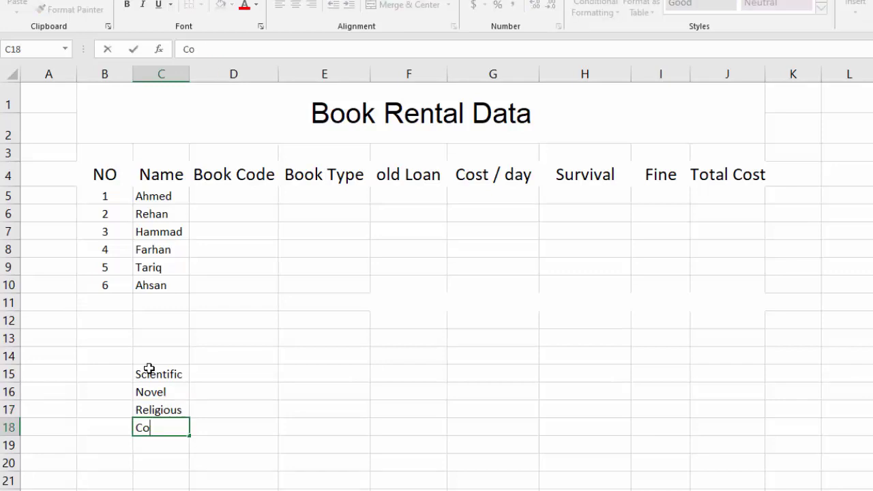
type("mp")
type("uter")
key("Return")
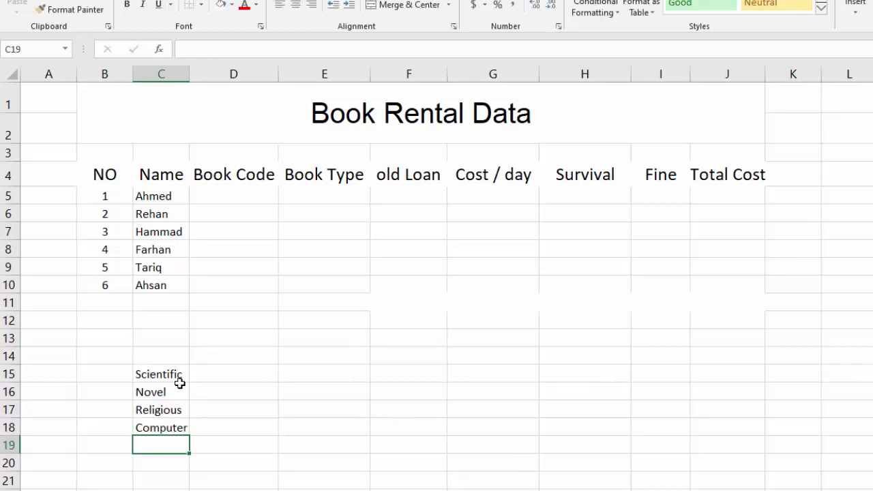
left_click(107, 378)
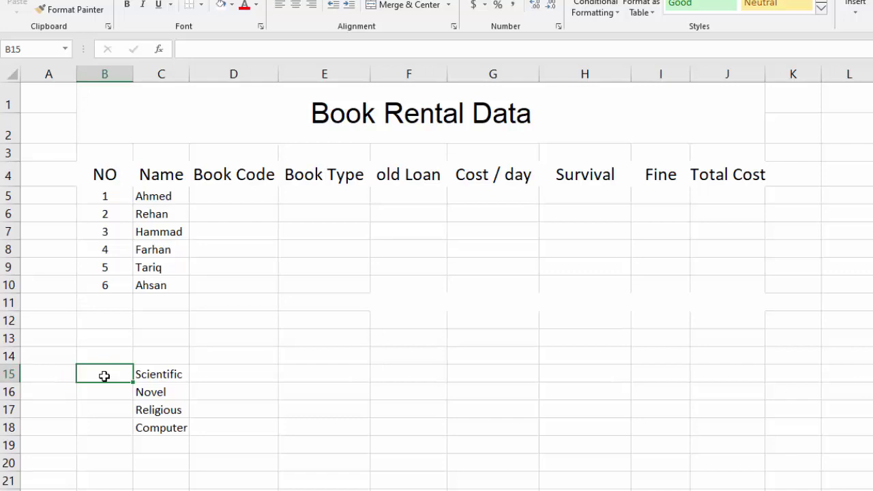
Step: Enter -S:- in B15, then fix the incomplete-formula errors by removing its minus signs
type("-")
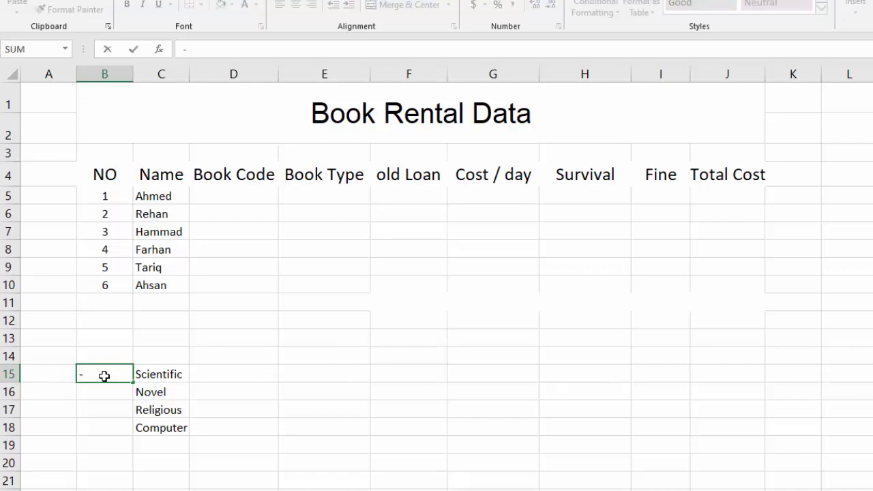
type("S")
type(":-")
key("Return")
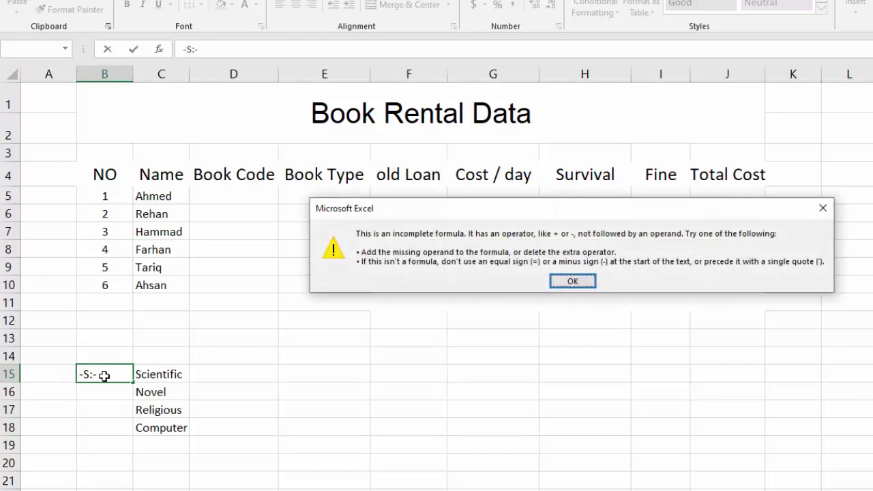
left_click(572, 283)
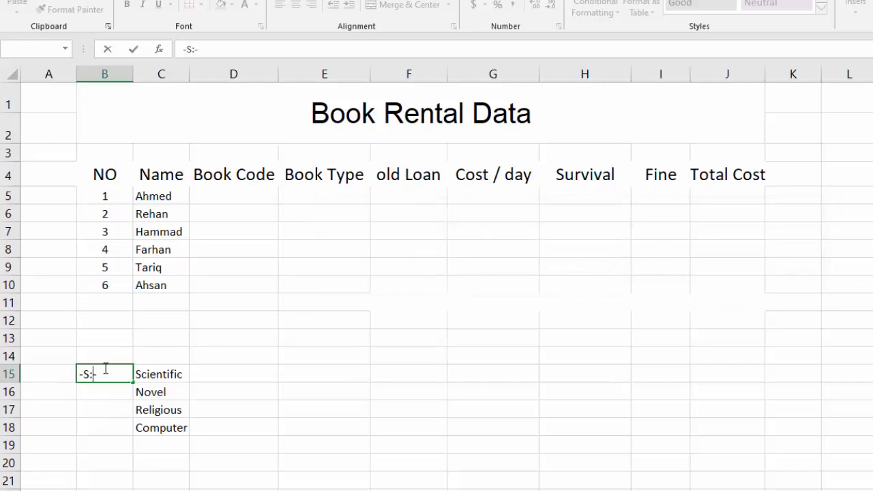
key("BackSpace")
left_click_drag(91, 374, 80, 375)
key("Return")
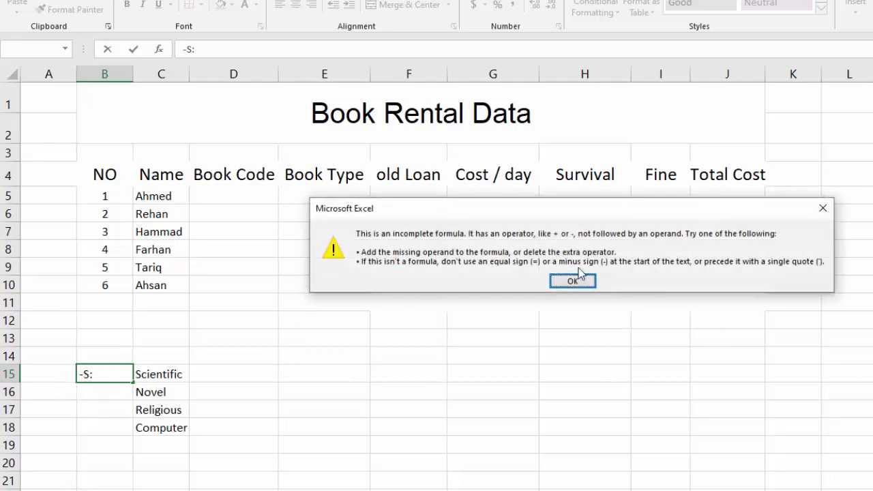
left_click(574, 280)
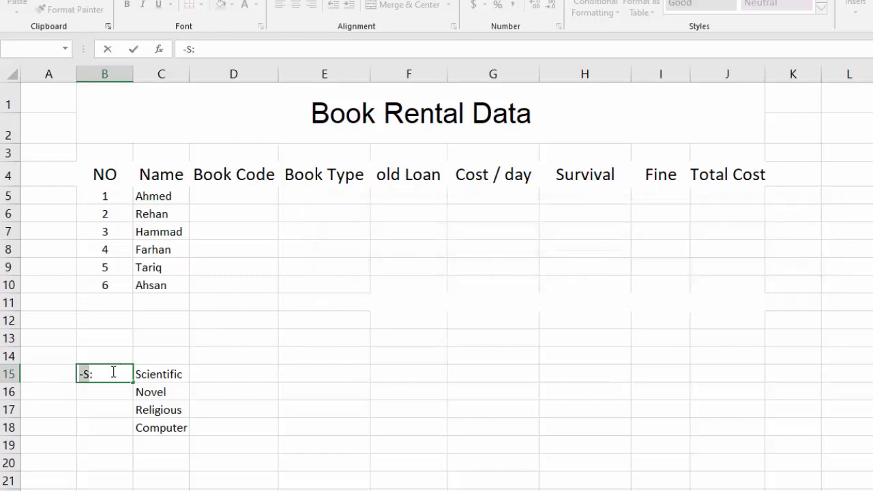
left_click(80, 374)
key("Delete")
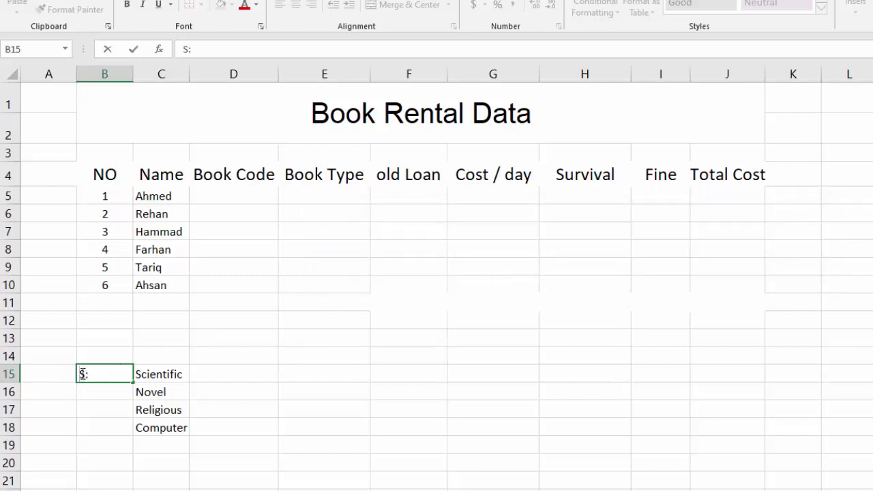
Step: Finish the B15 code as :S:- and commit it
type(":")
left_click(99, 374)
type("-")
key("Return")
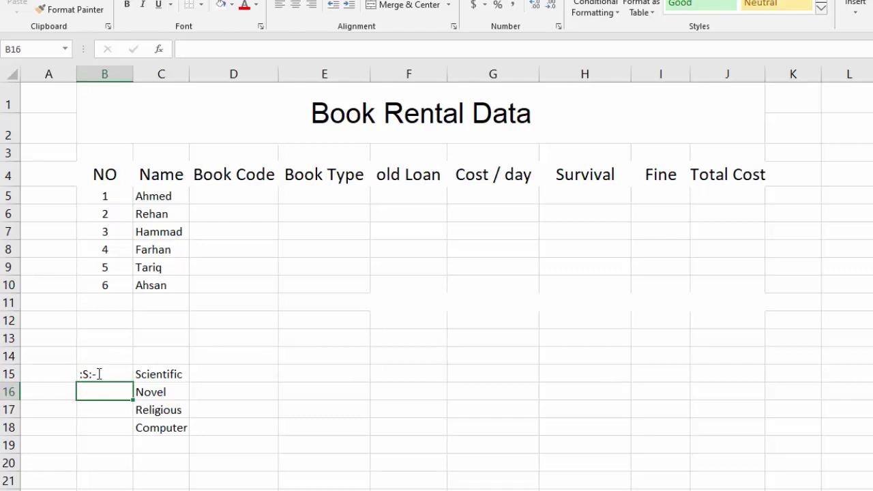
Step: Enter :N:-, :R:- and :C:- in B16, B17 and B18
type("N")
key("BackSpace")
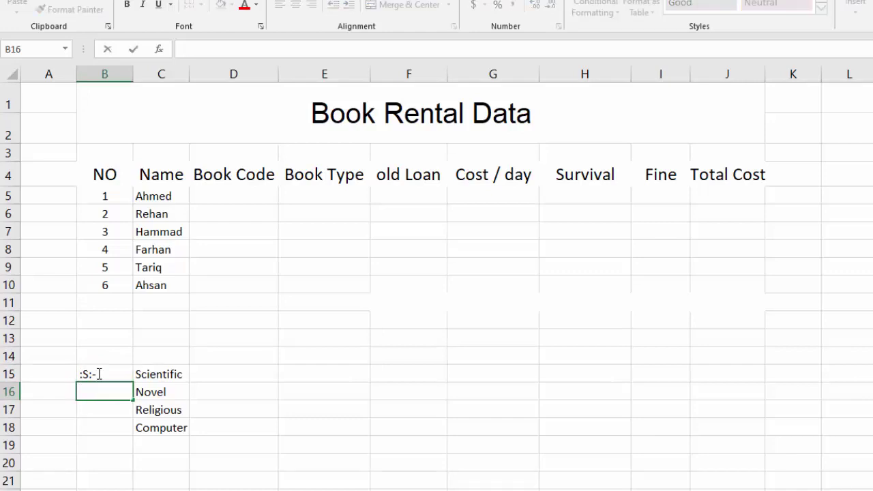
type(":")
type("N")
type(":")
type("-")
key("Return")
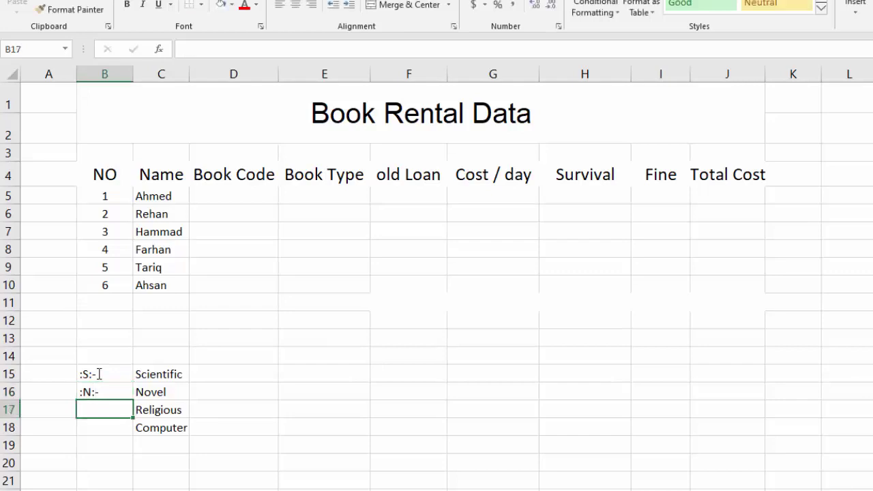
type(":")
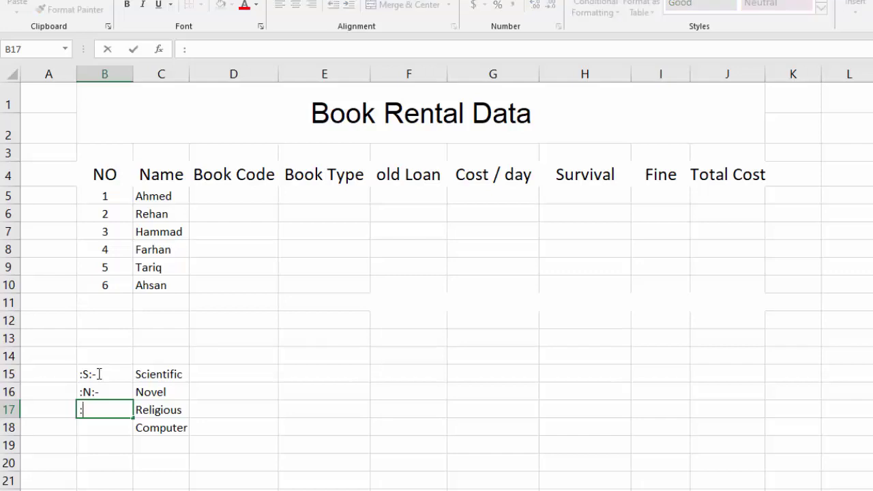
type("R")
type(":")
type("-")
key("Return")
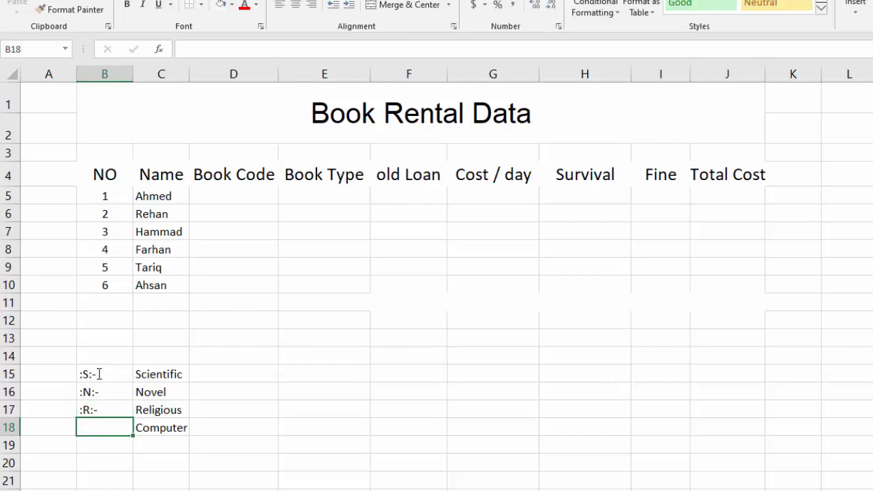
type(":")
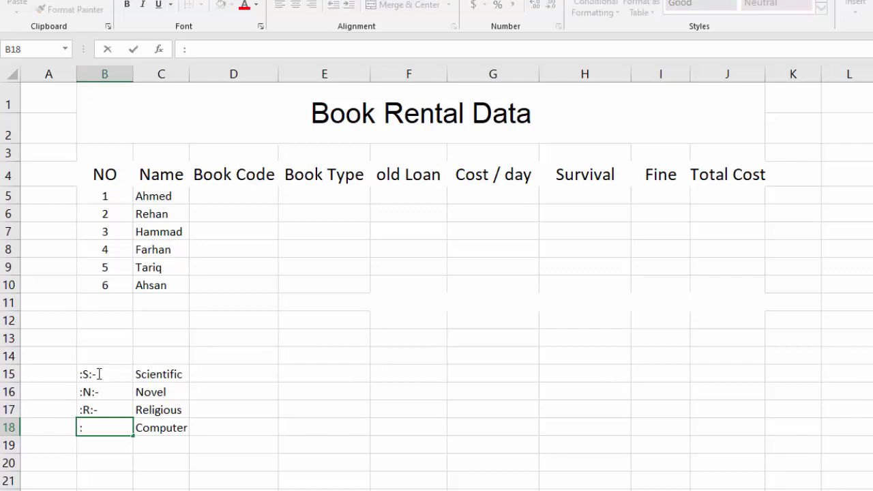
type("C")
type(":-")
key("Return")
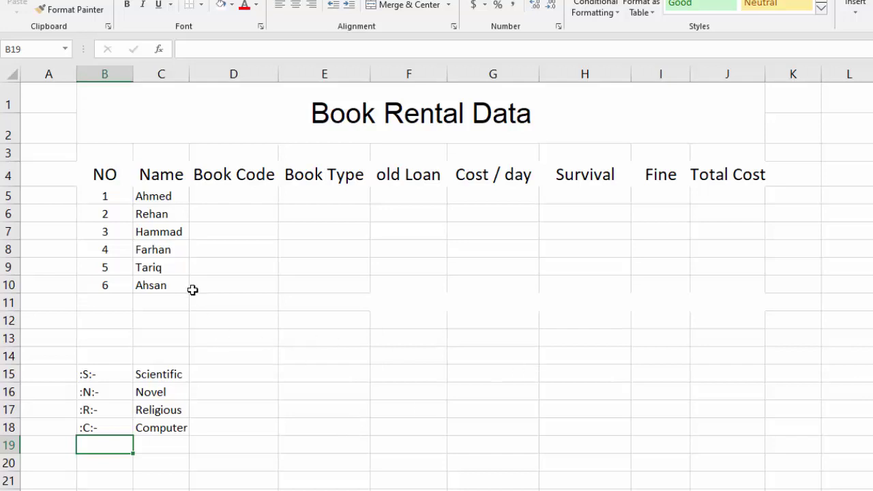
Step: Enter book codes S, R, C, N, C, R in D5:D10 and clear the stray entry below
left_click(241, 201)
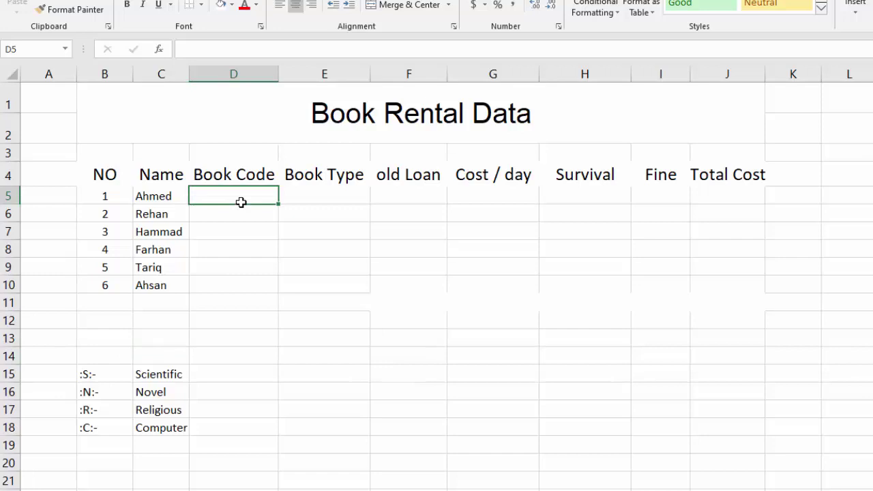
type("S")
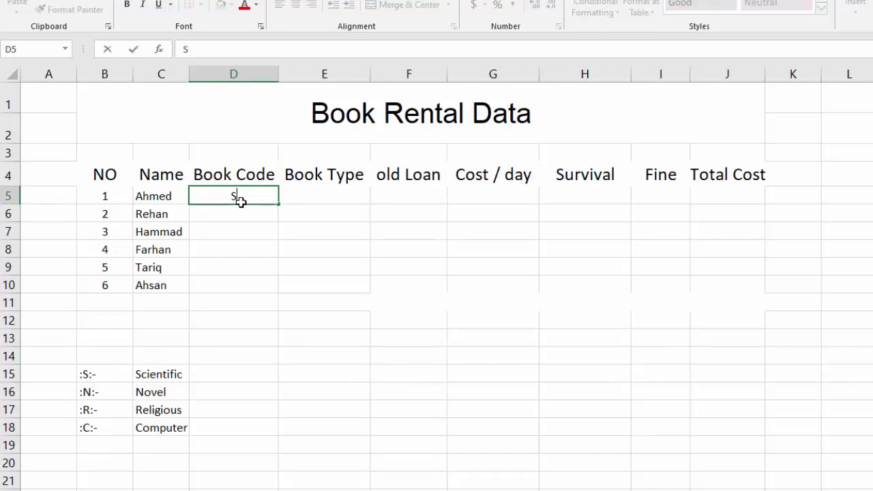
key("Return")
type("R")
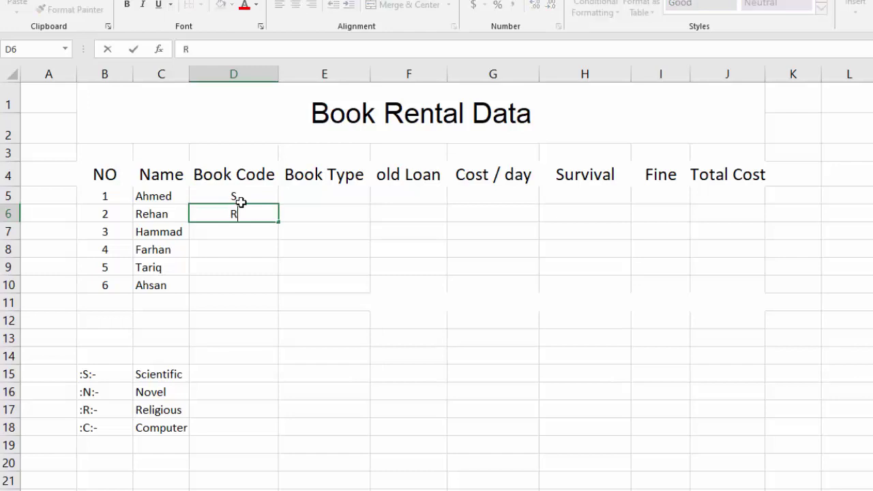
key("Return")
type("C")
key("Return")
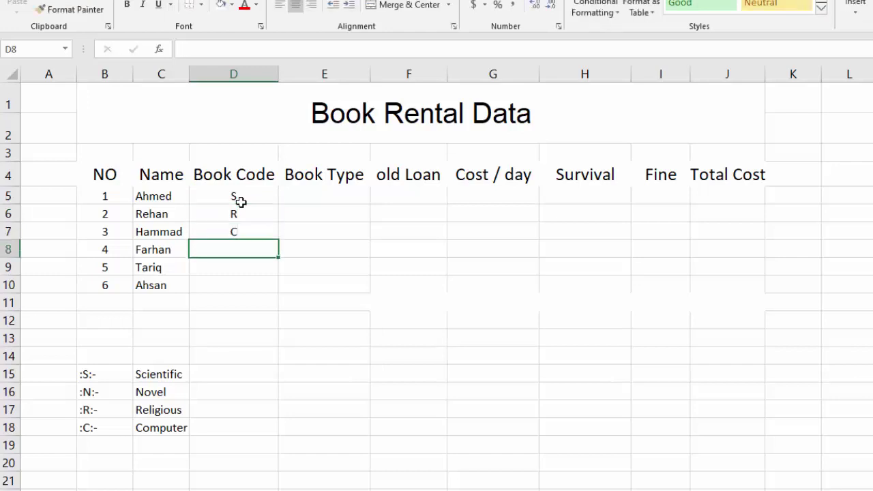
type("N")
key("Return")
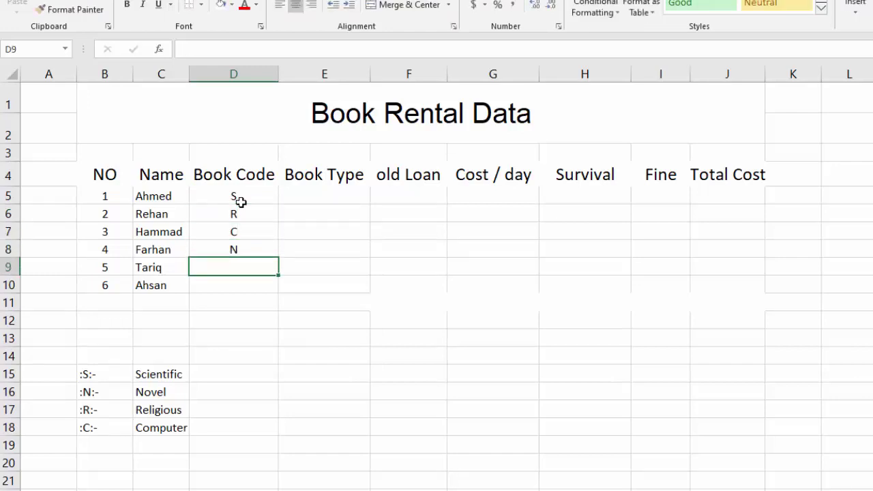
type("C")
key("Return")
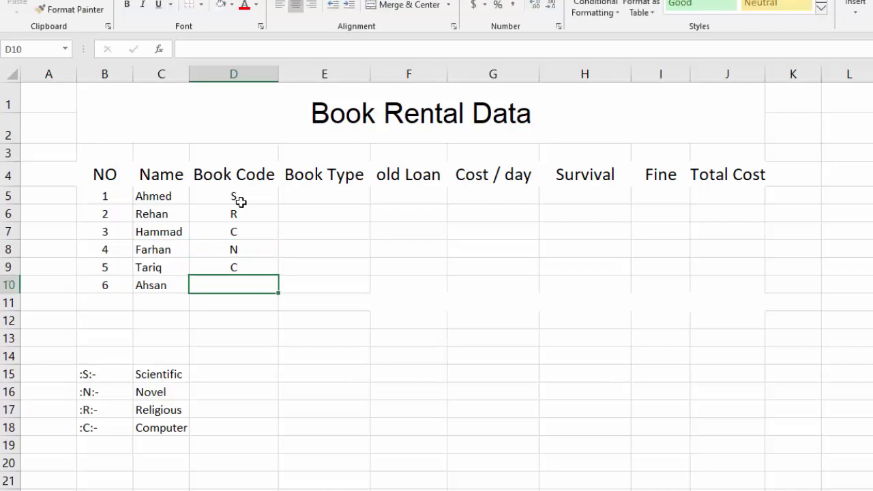
type("R")
key("Return")
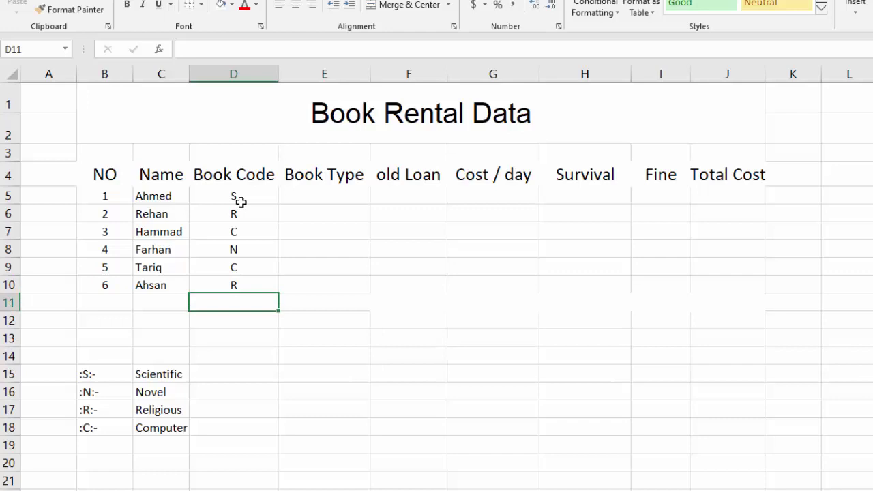
type("R")
key("BackSpace")
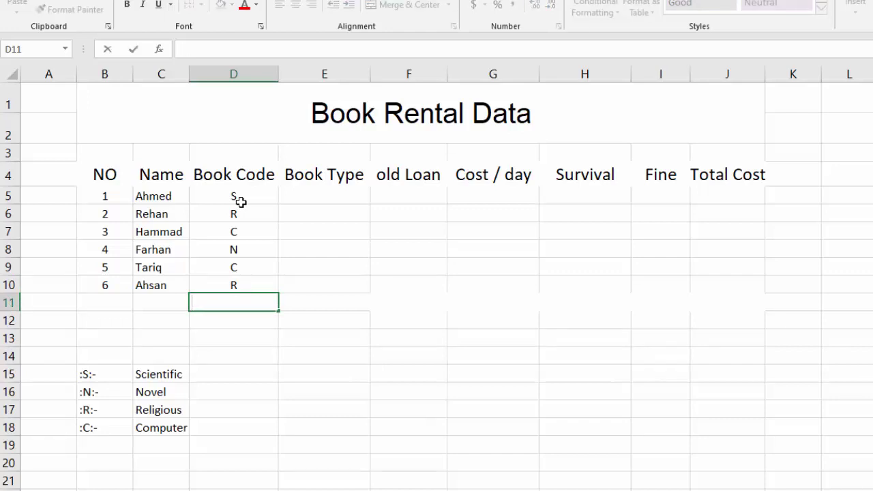
left_click(508, 345)
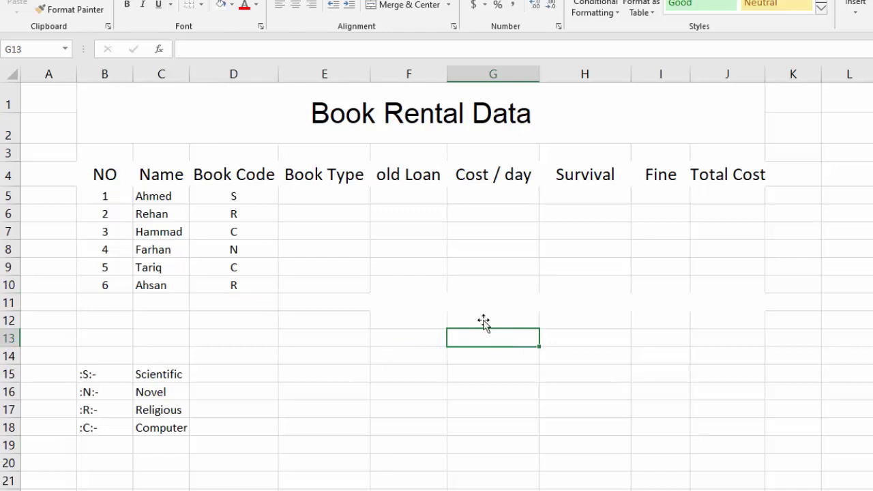
Step: Type the heading 'Fee structure and Calculate Using IF formula' in F15
left_click(332, 210)
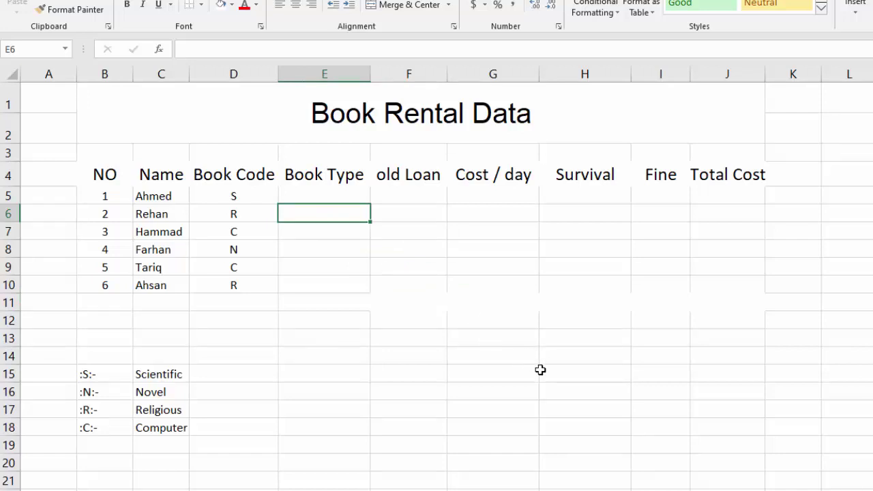
left_click(429, 369)
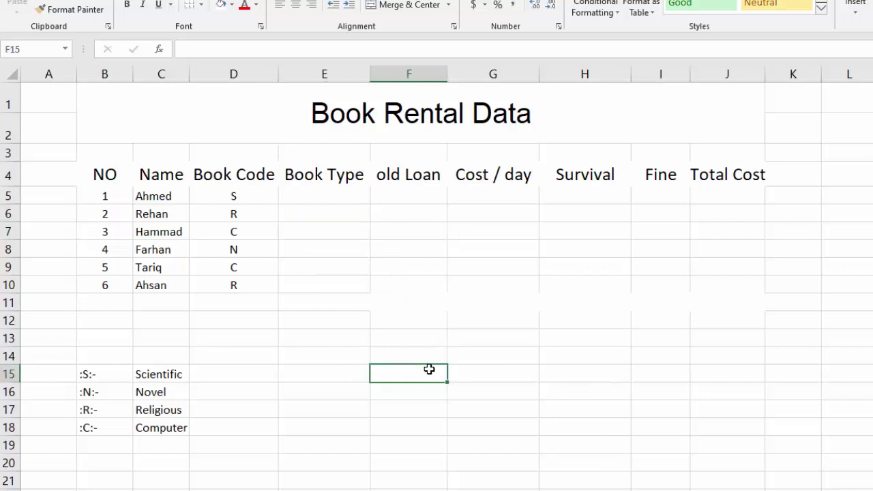
type("Fww")
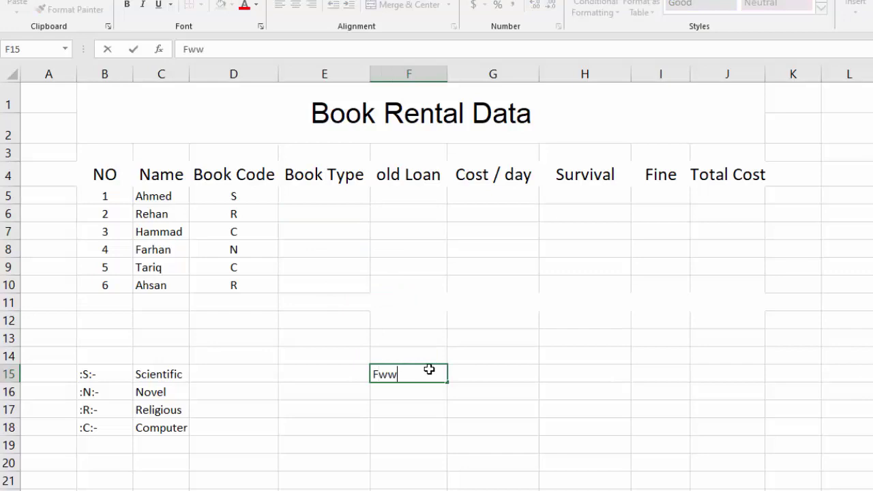
key("BackSpace")
key("BackSpace")
type("e")
type("e struc")
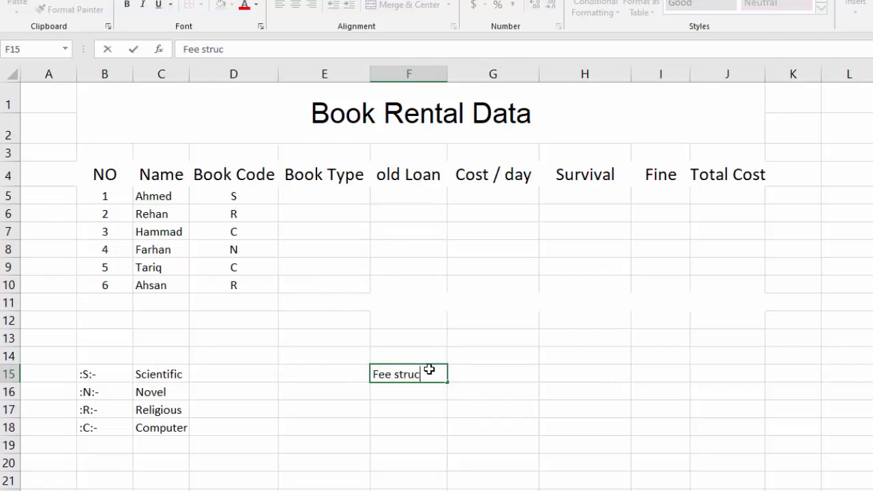
type("tu")
type("re and C")
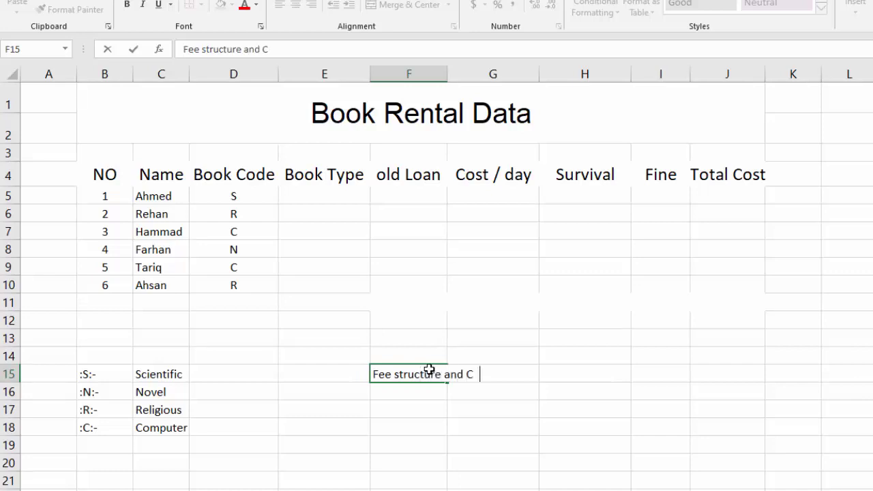
type("alculate")
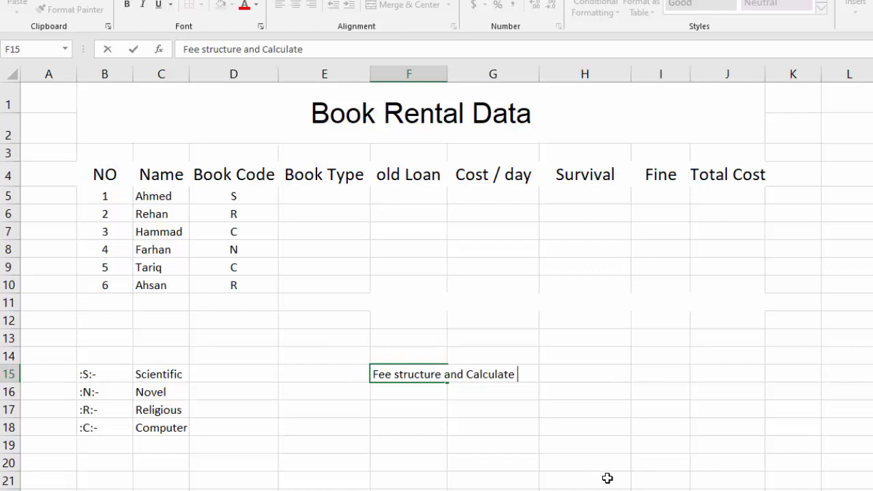
type("Usi")
type("ng ")
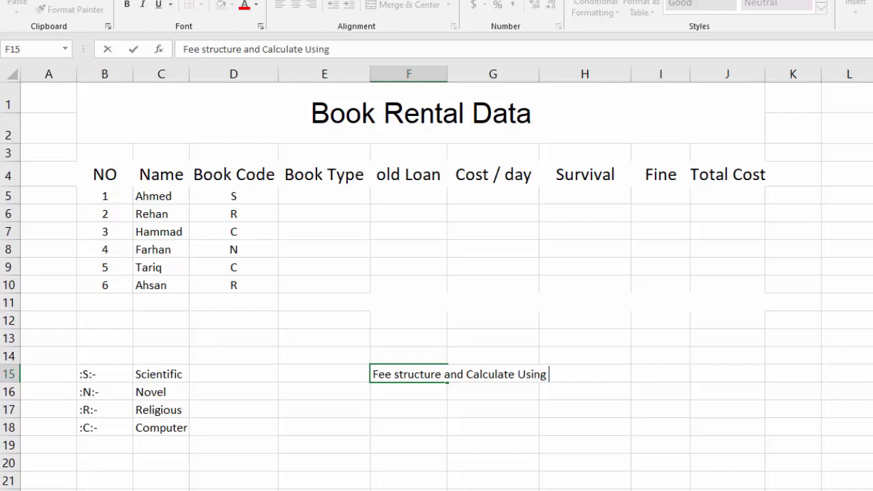
type("IF for")
type("mula")
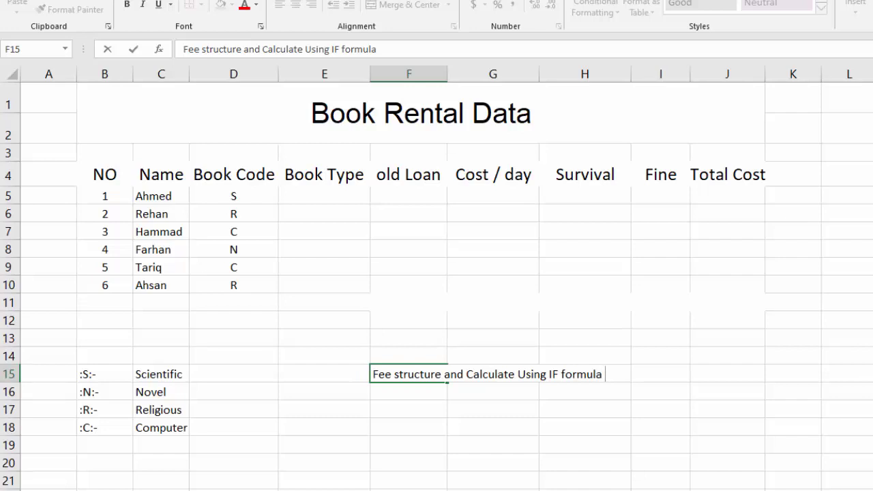
left_click(832, 426)
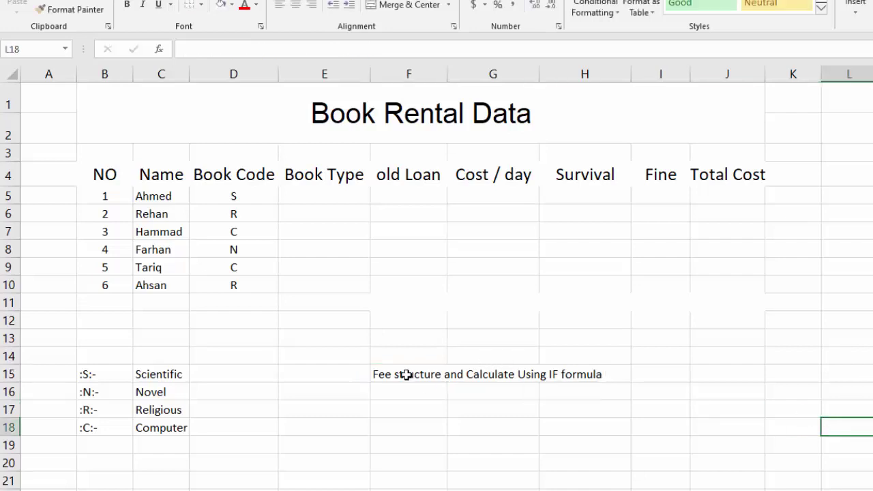
Step: Merge and centre F15:J15, then make the heading bold and larger
left_click_drag(403, 374, 706, 374)
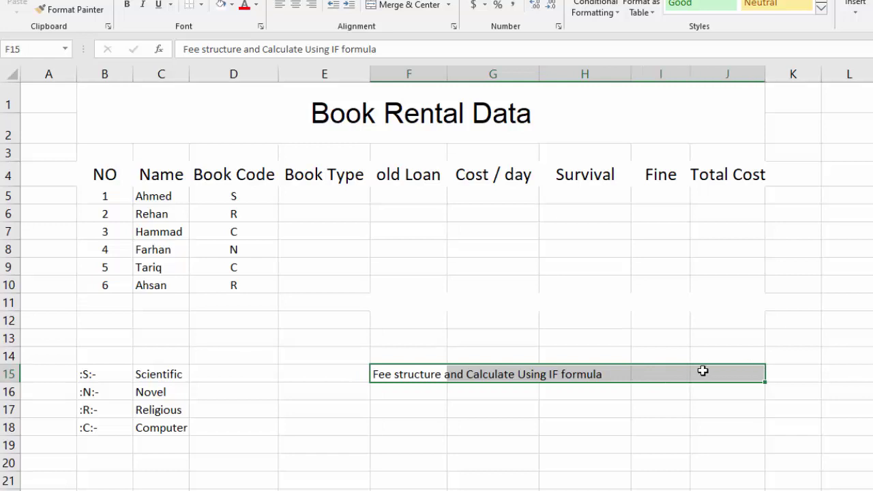
left_click(401, 5)
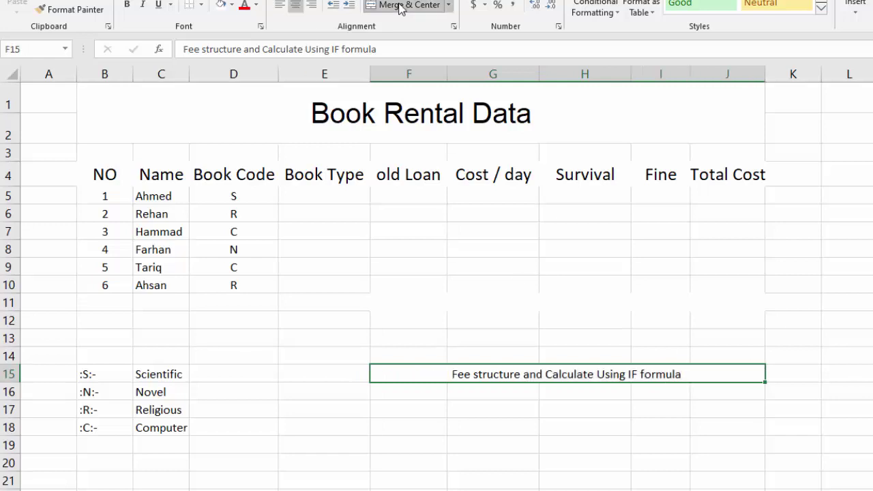
left_click(136, 13)
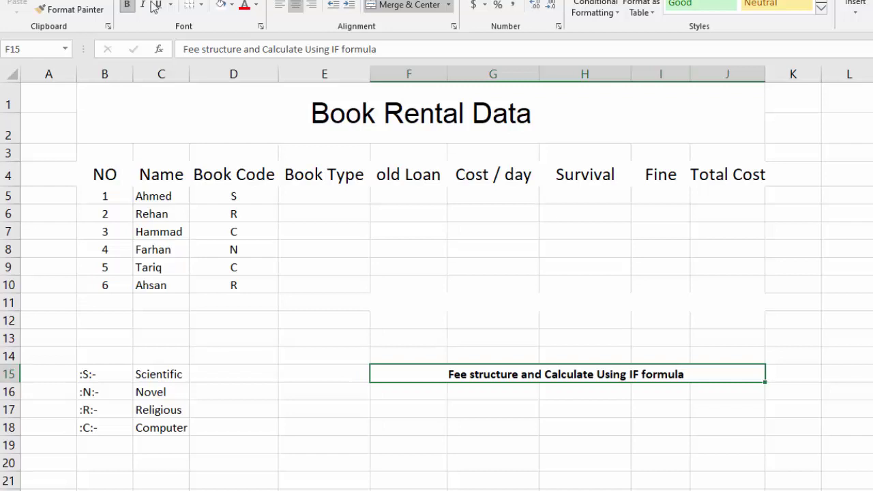
left_click(176, 0)
left_click(870, 285)
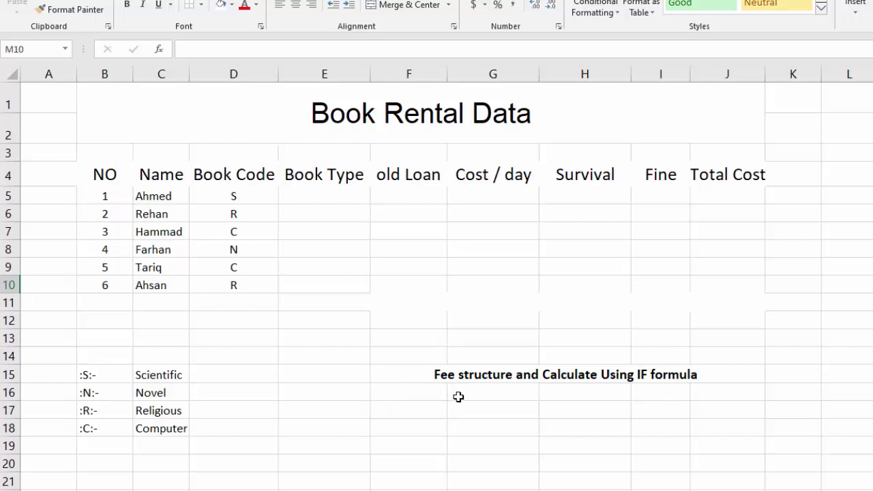
Step: Type a trial code label into G16
left_click(459, 394)
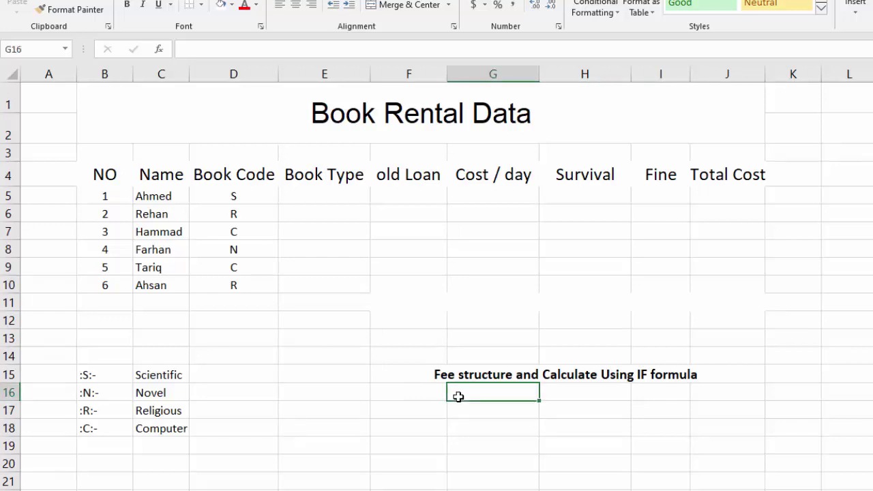
type(":")
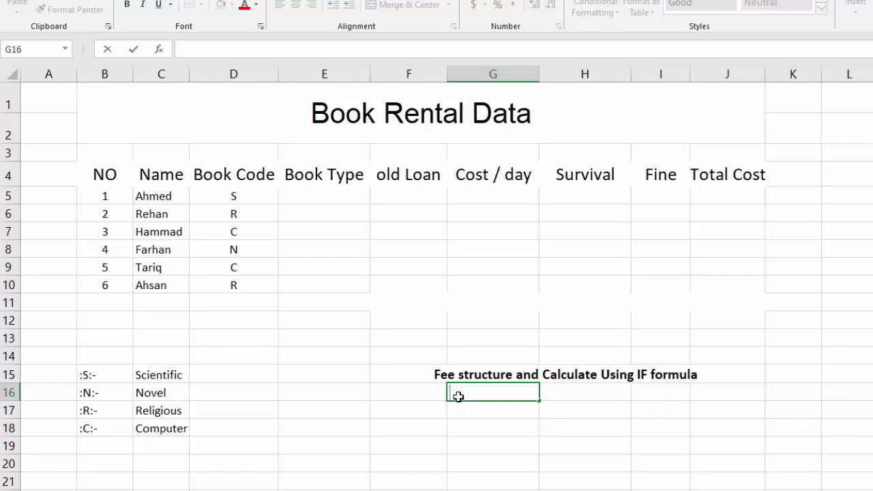
type("-")
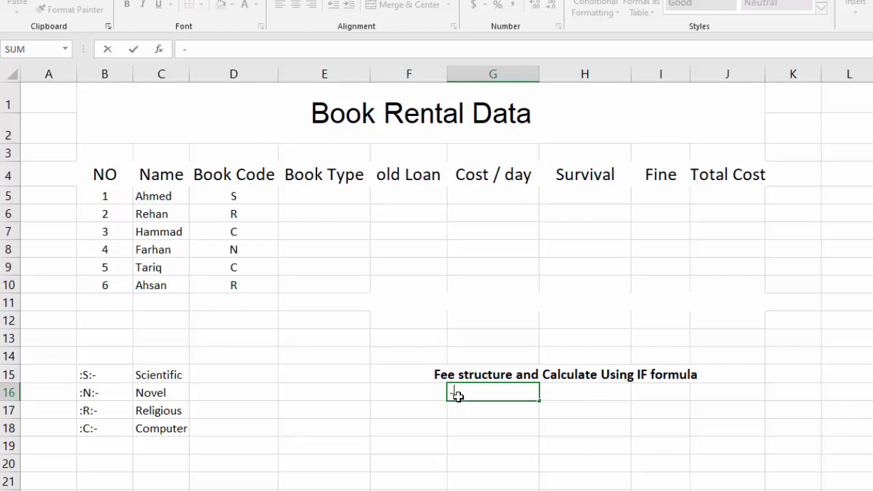
type("T")
key("BackSpace")
type("R")
key("BackSpace")
key("BackSpace")
type(":")
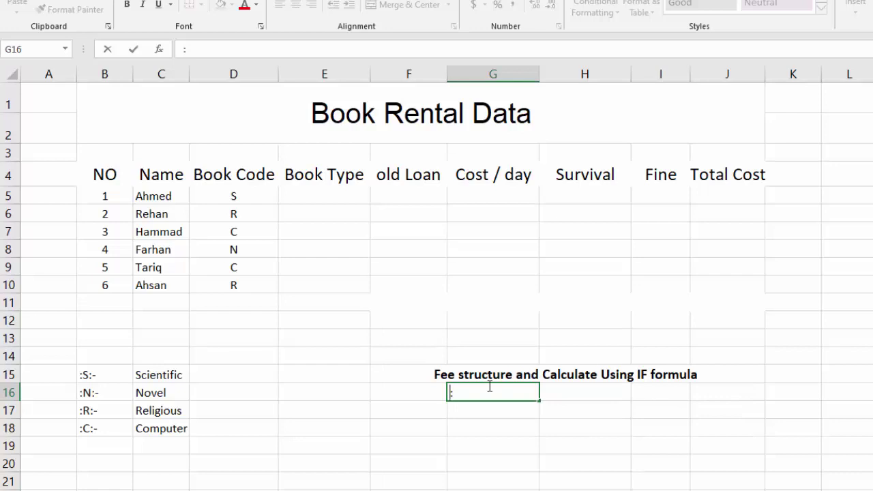
type("R-:")
type("R-:")
key("Return")
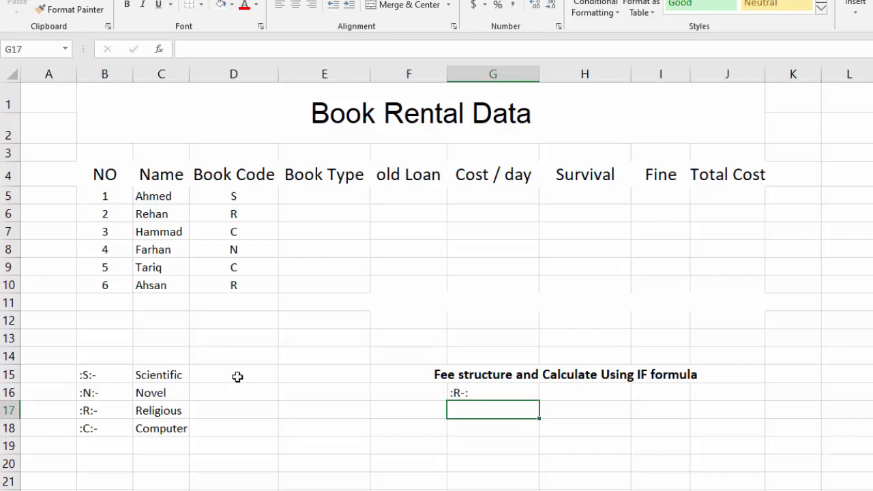
Step: Copy the code labels in B15:B18 and paste them into G16:G19
left_click(103, 374)
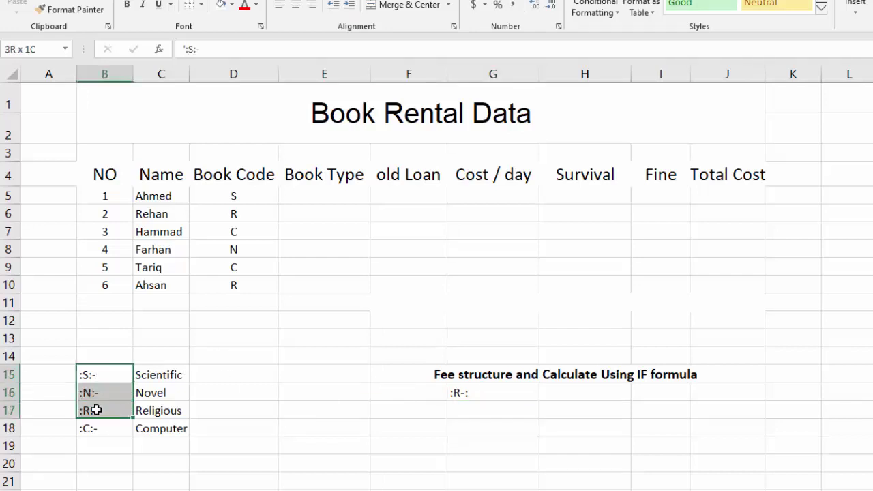
left_click_drag(102, 374, 91, 426)
key("ctrl+c")
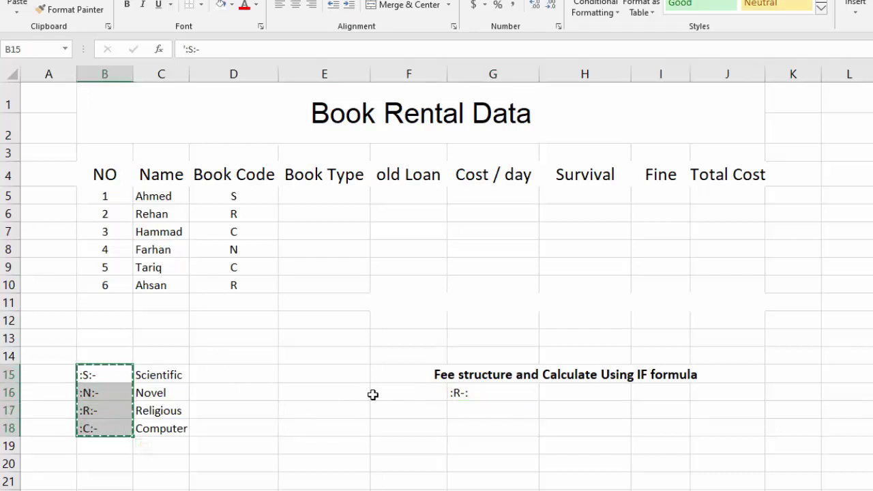
left_click(461, 395)
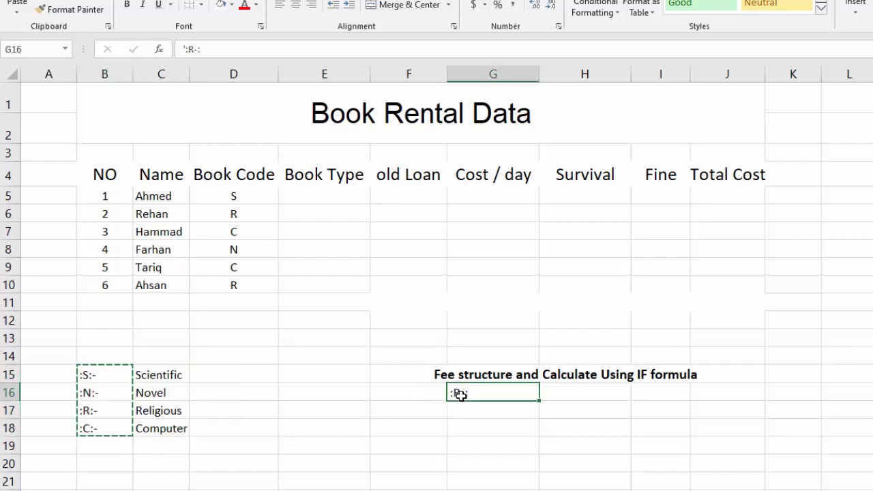
key("ctrl+v")
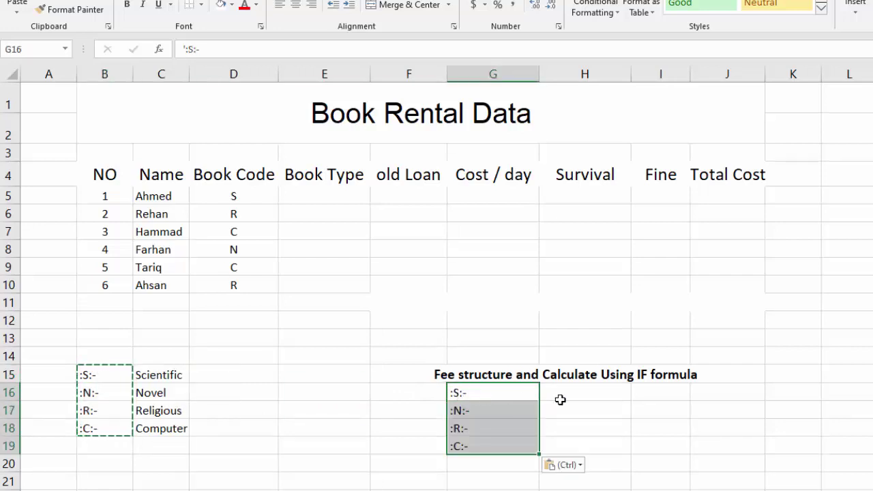
left_click(567, 399)
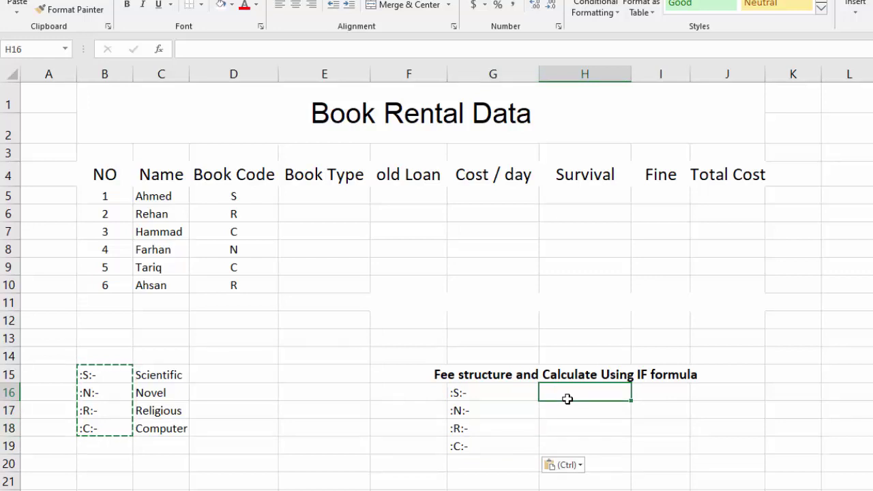
Step: Enter fees 600, 450, 700 and 800 in H16 through H19
type("600")
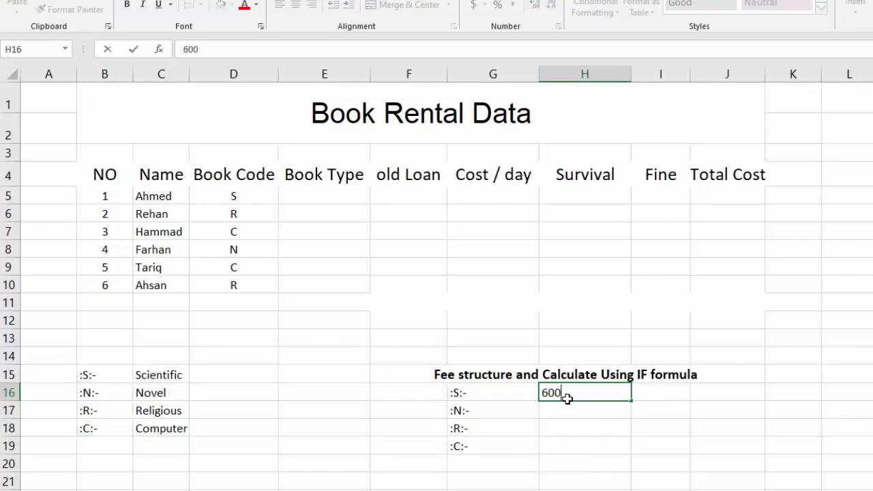
key("Return")
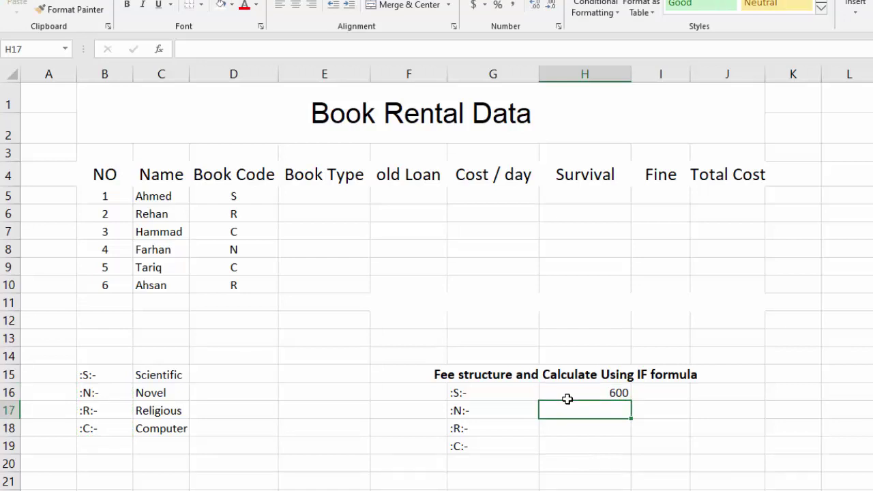
type("450")
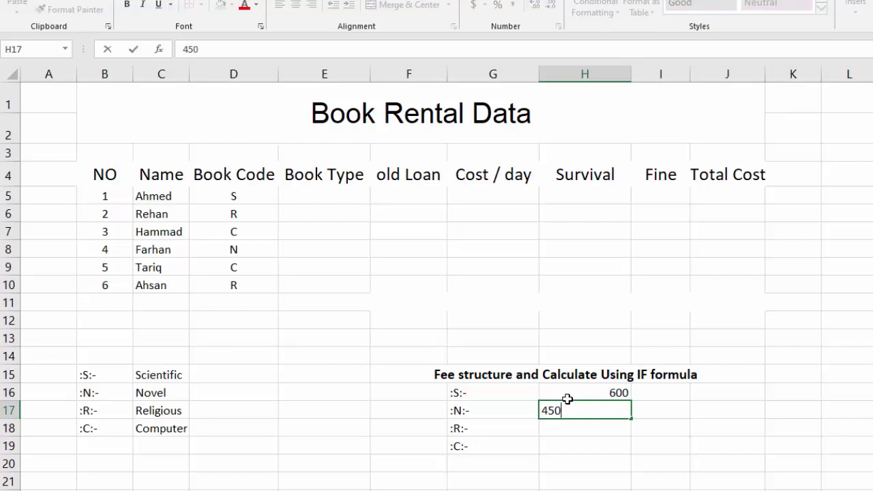
key("Return")
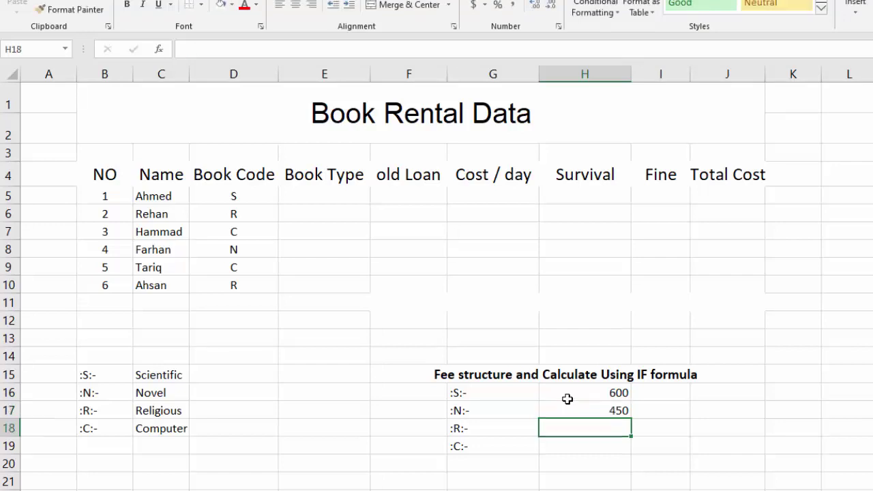
type("700")
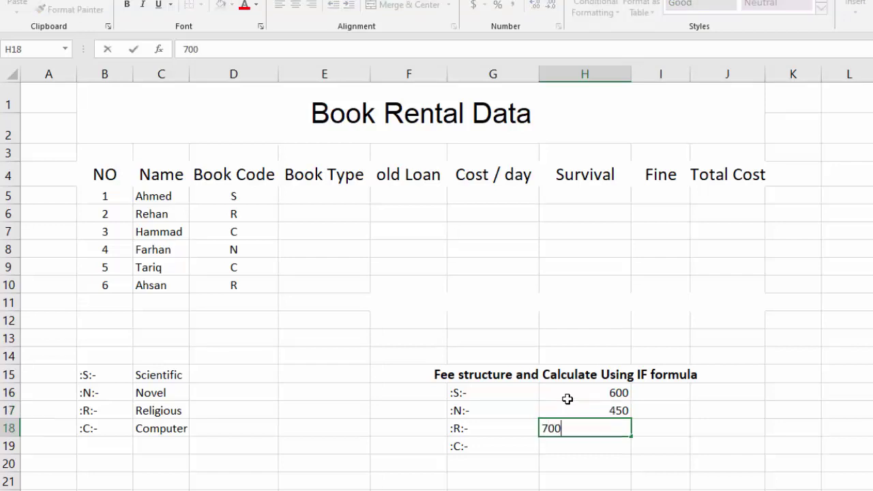
key("Return")
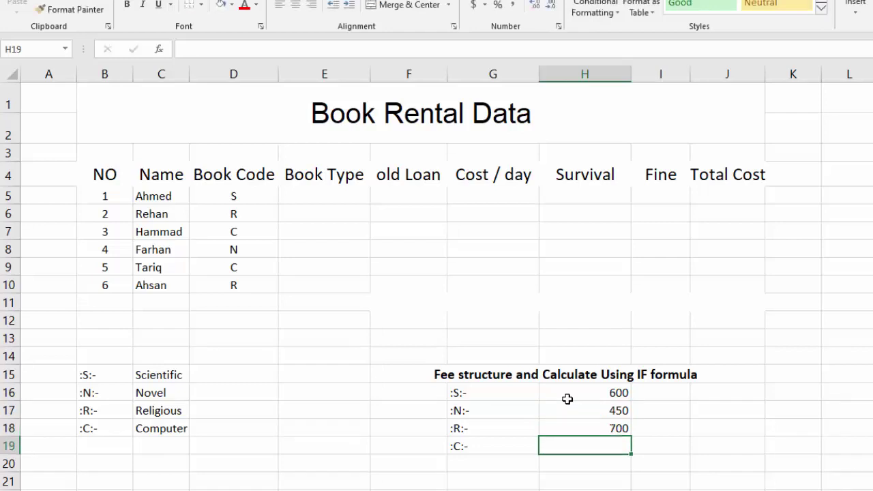
type("8")
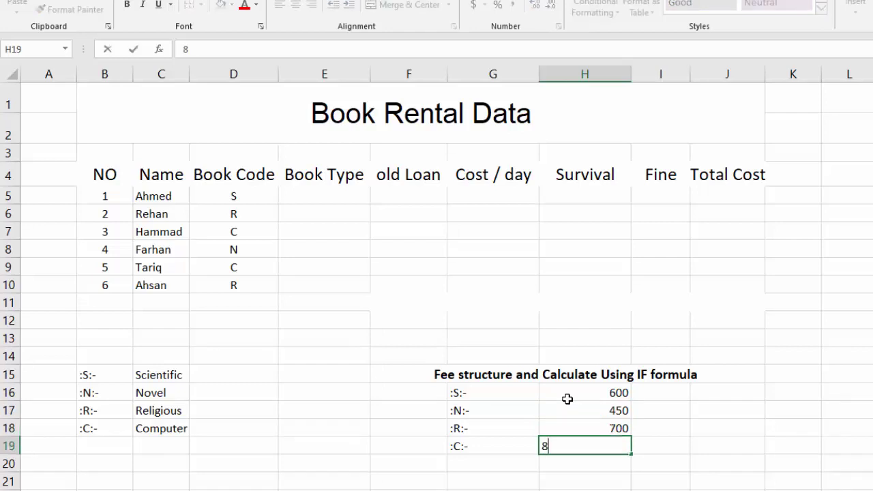
type("00")
key("Return")
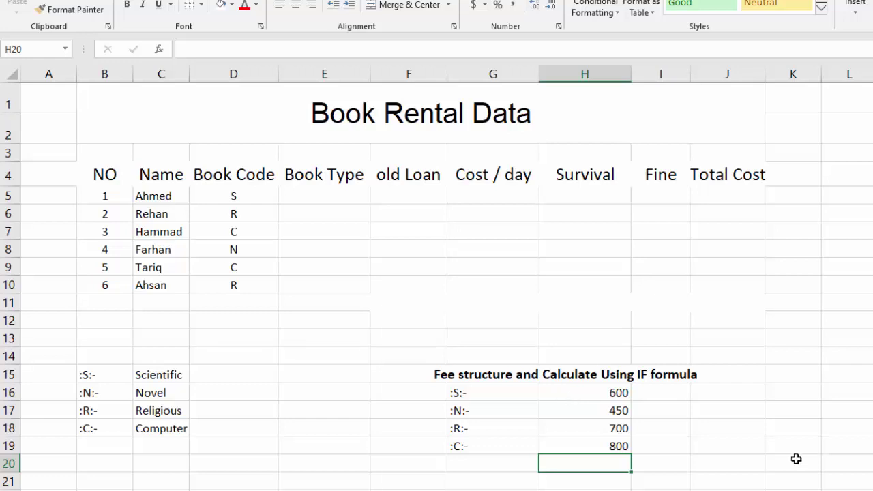
left_click(795, 459)
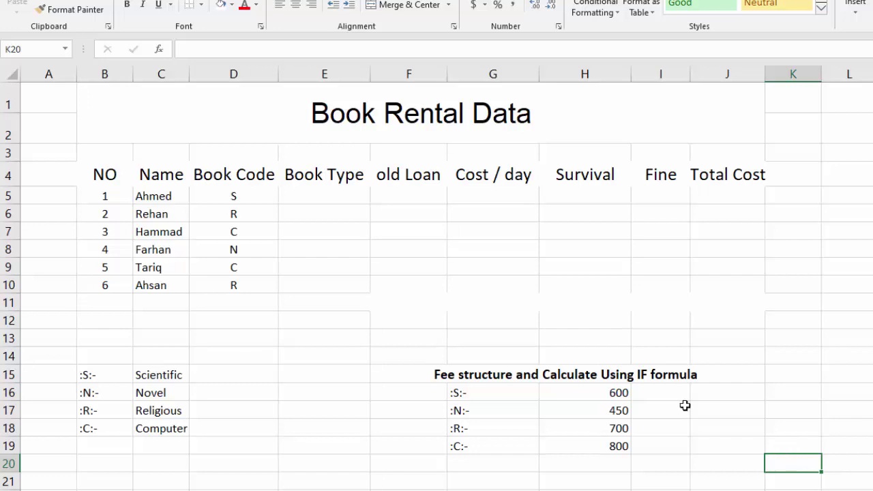
Step: Give the table B4:J10 all borders plus a thick outer box border
left_click(109, 173)
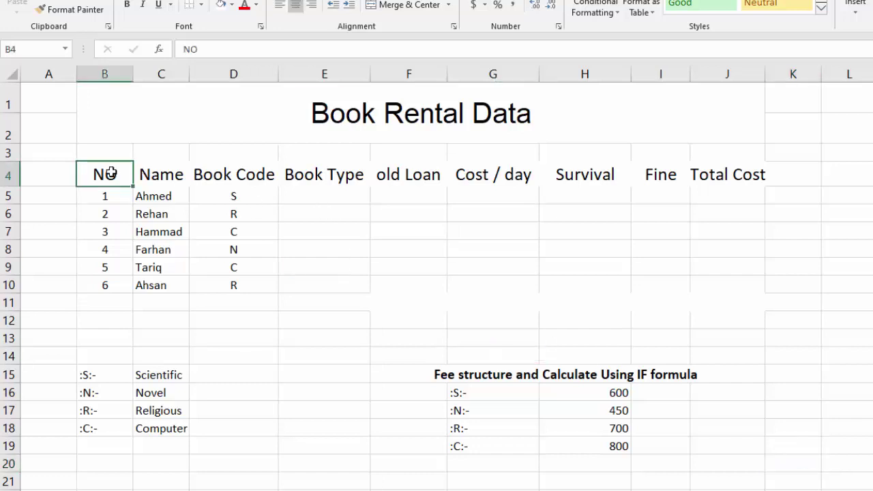
mouse_move(110, 173)
left_mouse_down()
mouse_move(335, 285)
mouse_move(711, 282)
left_mouse_up()
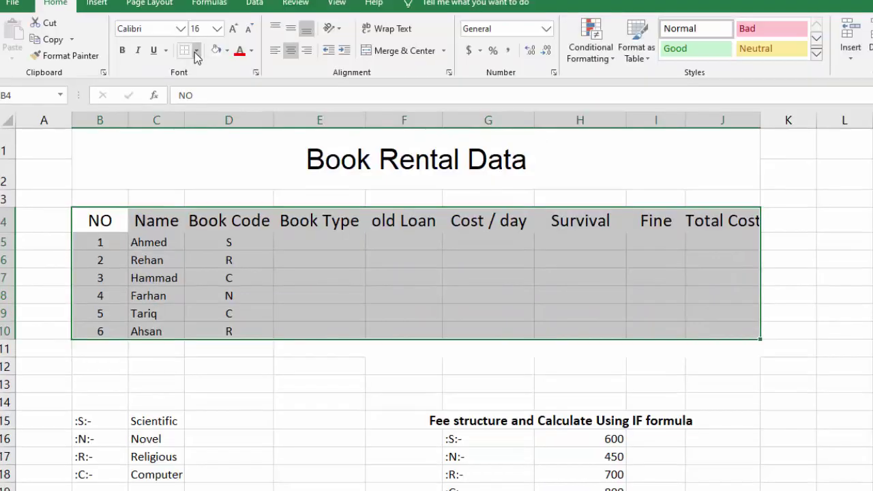
left_click(195, 51)
left_click(211, 173)
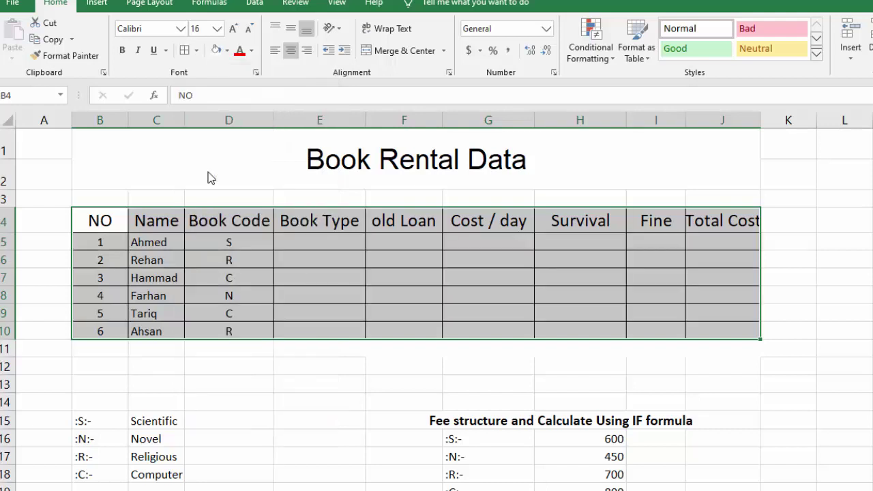
left_click(197, 51)
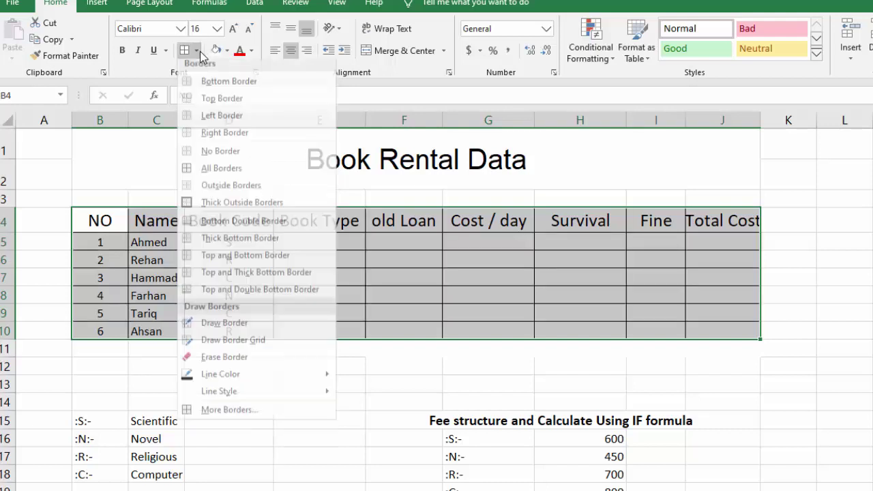
left_click(205, 202)
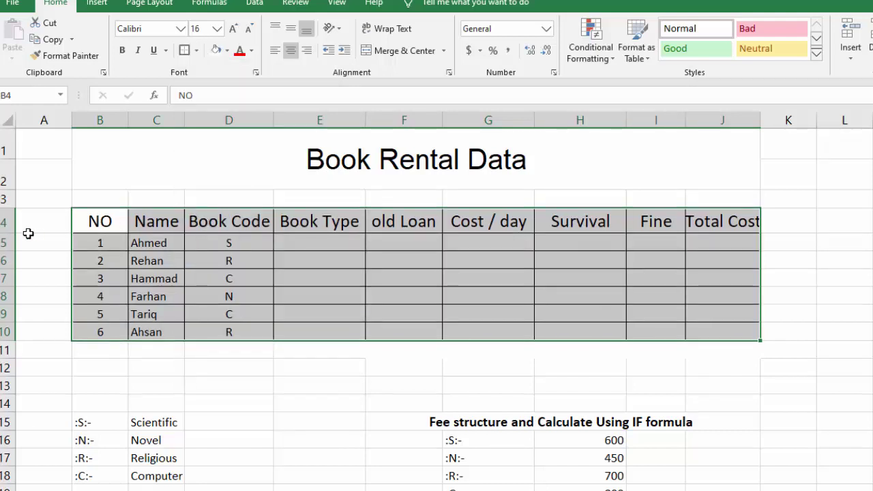
Step: Resize rows 3 and 4, underline and vertically centre the headers, and widen column J
left_click_drag(7, 234, 6, 246)
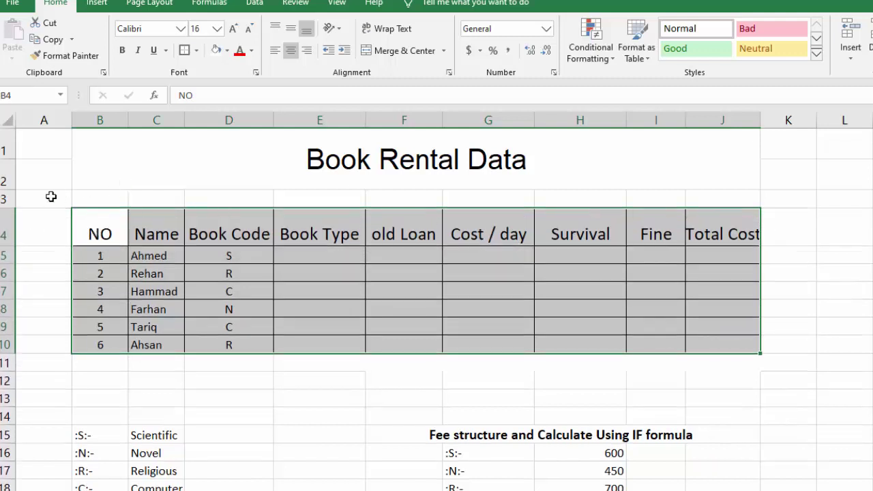
left_click_drag(6, 207, 8, 195)
mouse_move(117, 219)
left_mouse_down()
mouse_move(276, 208)
mouse_move(699, 208)
left_mouse_up()
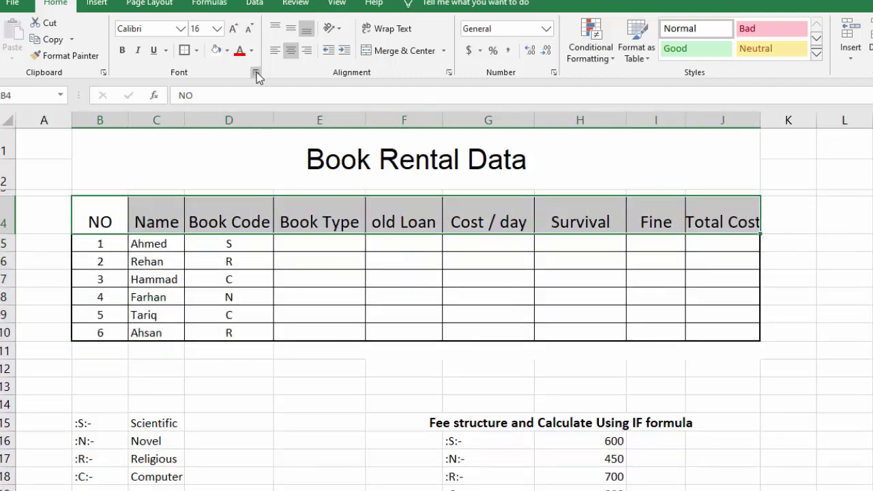
left_click(154, 51)
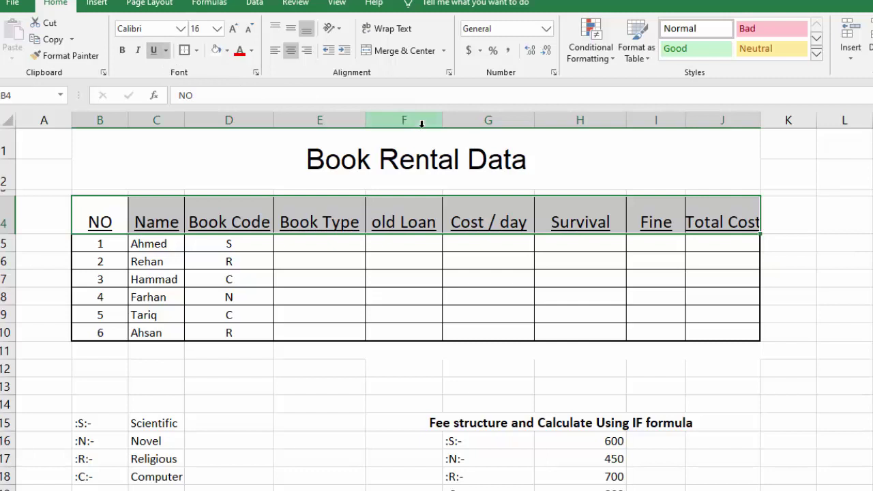
left_click(290, 29)
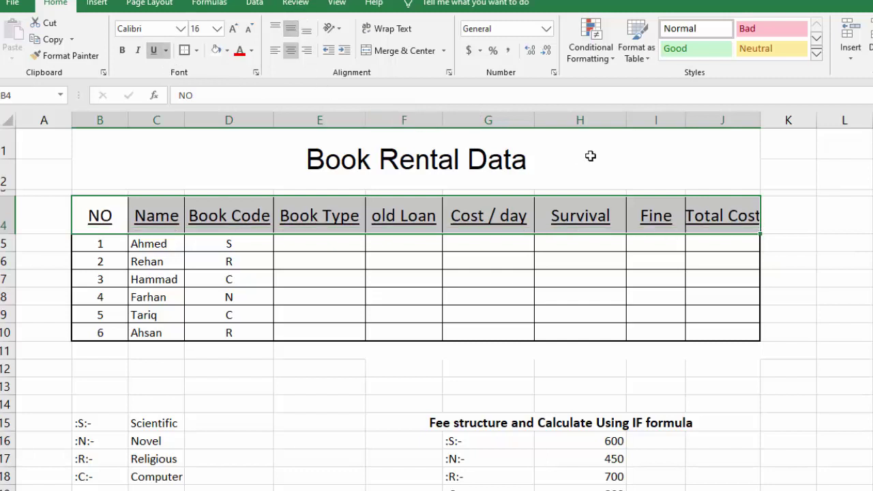
left_click(834, 212)
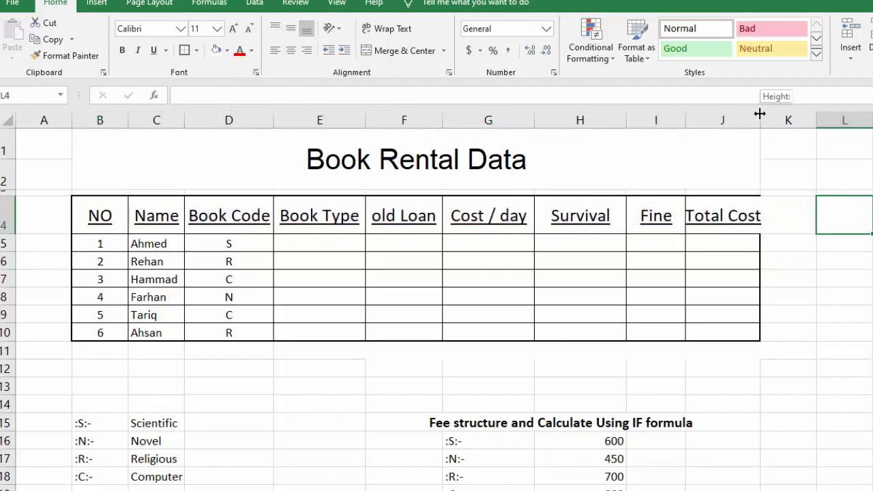
left_click_drag(759, 113, 769, 114)
left_click(871, 279)
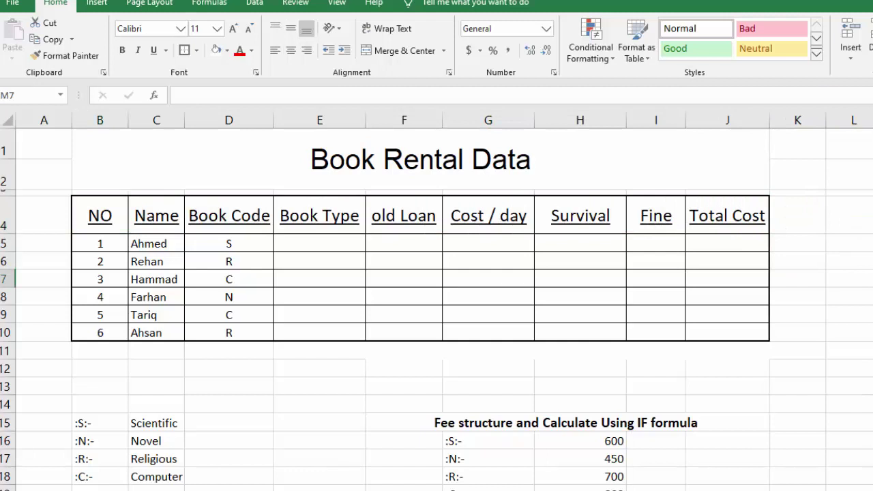
Step: Set the header row to font size 14 and bold, then reselect B4:J4
left_click_drag(102, 215, 693, 205)
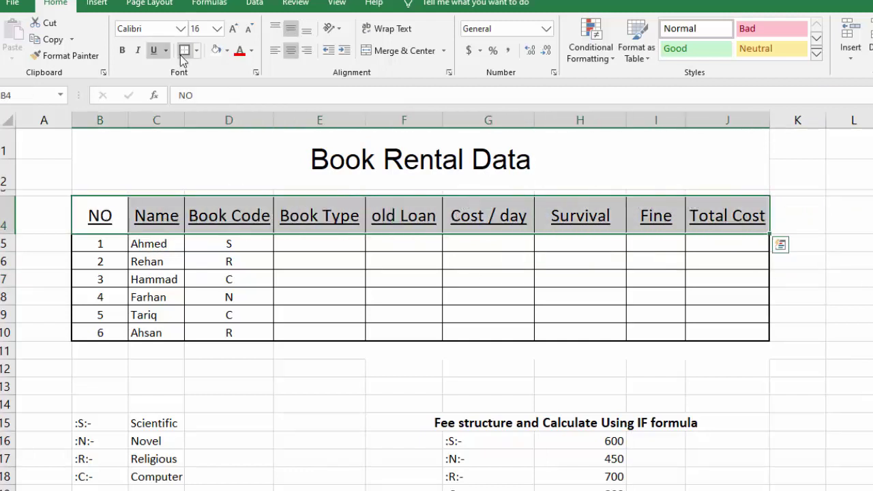
left_click(248, 29)
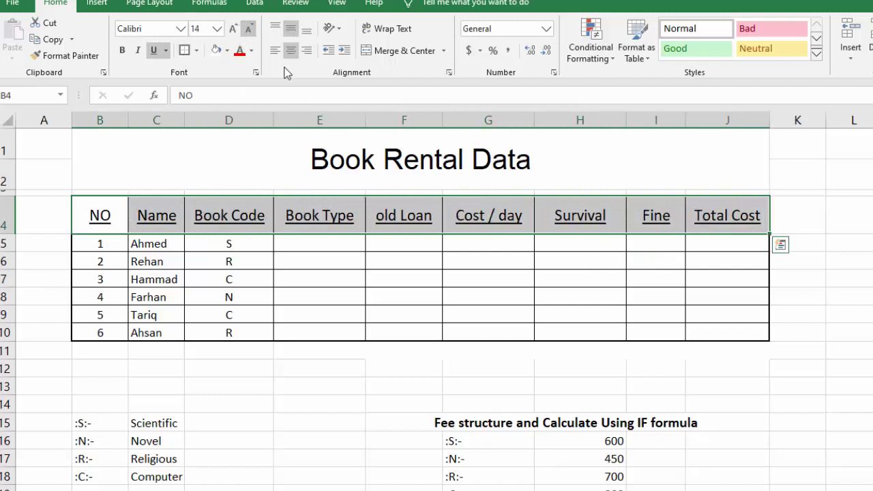
left_click(122, 50)
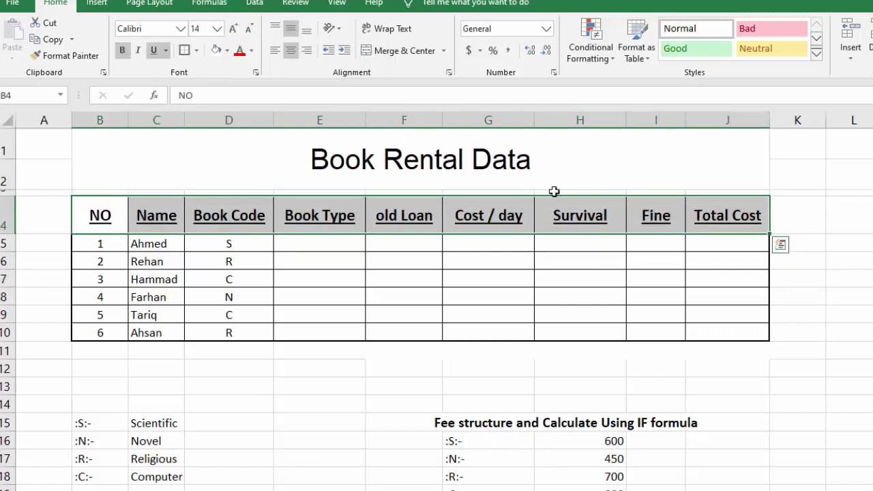
left_click_drag(573, 261, 872, 273)
left_click(872, 315)
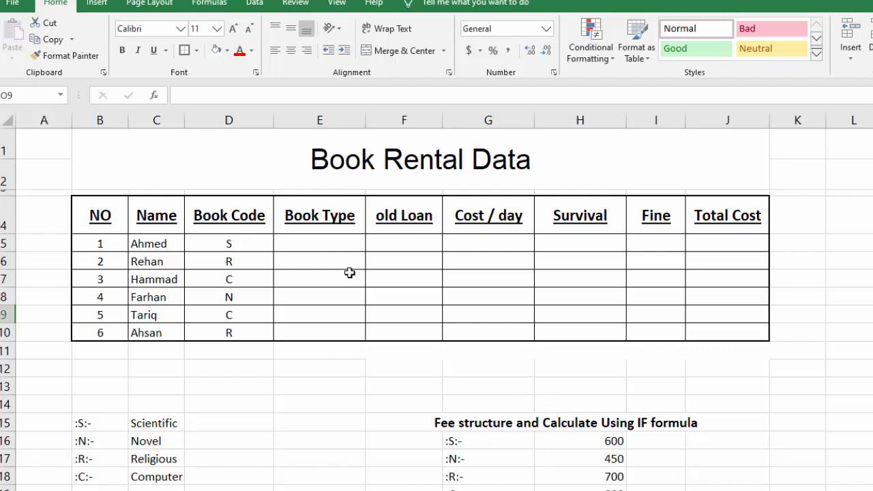
left_click(307, 236)
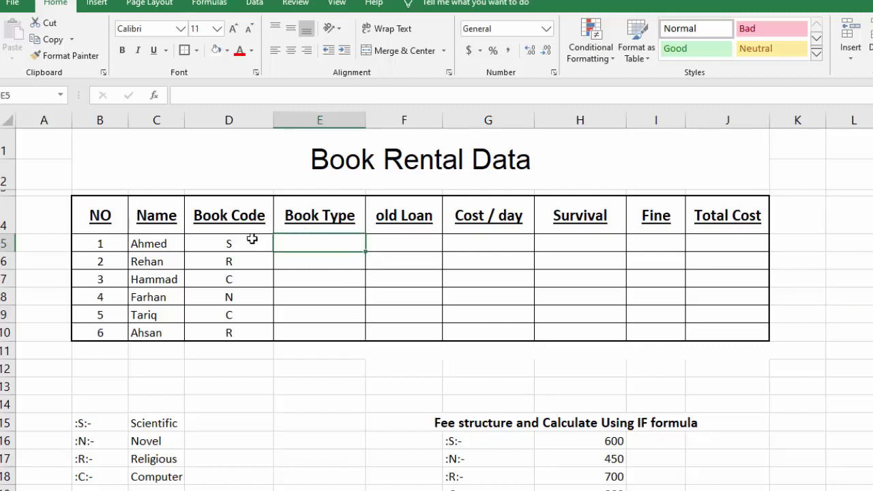
left_click_drag(101, 215, 740, 218)
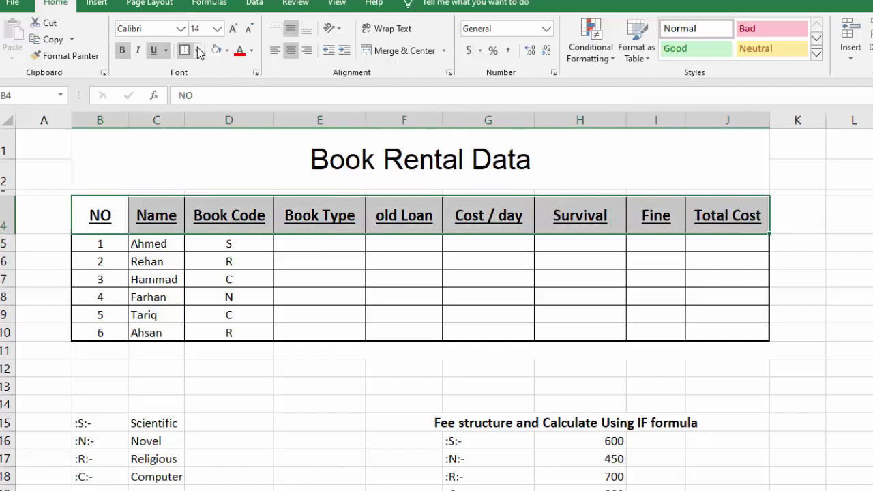
Step: Fill B4:J4 with orange and drag row 3 taller below the Book Rental Data title
left_click(227, 50)
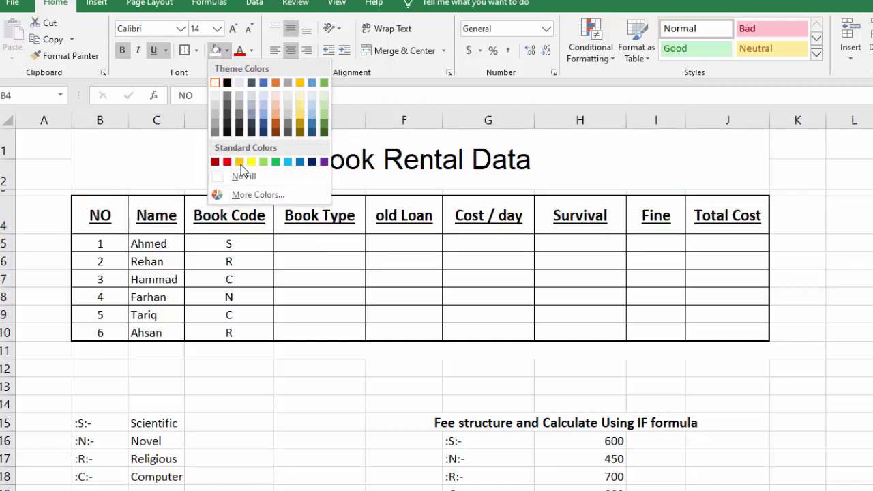
left_click(239, 162)
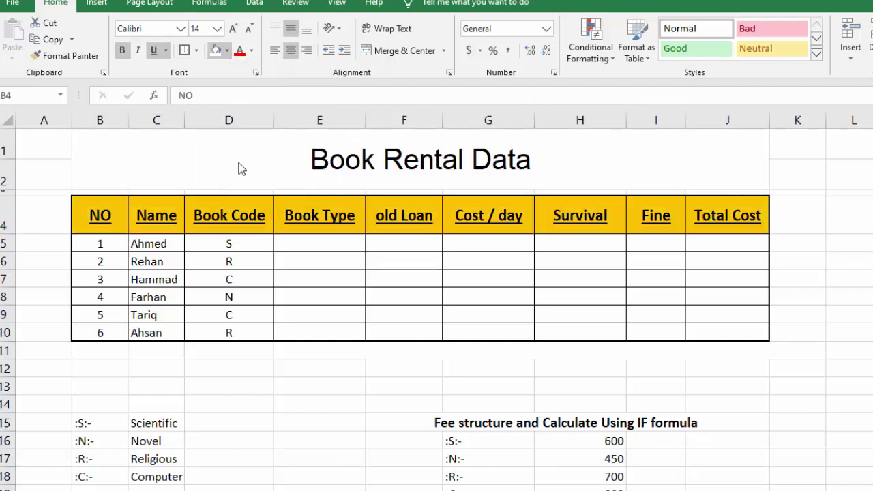
left_click(850, 288)
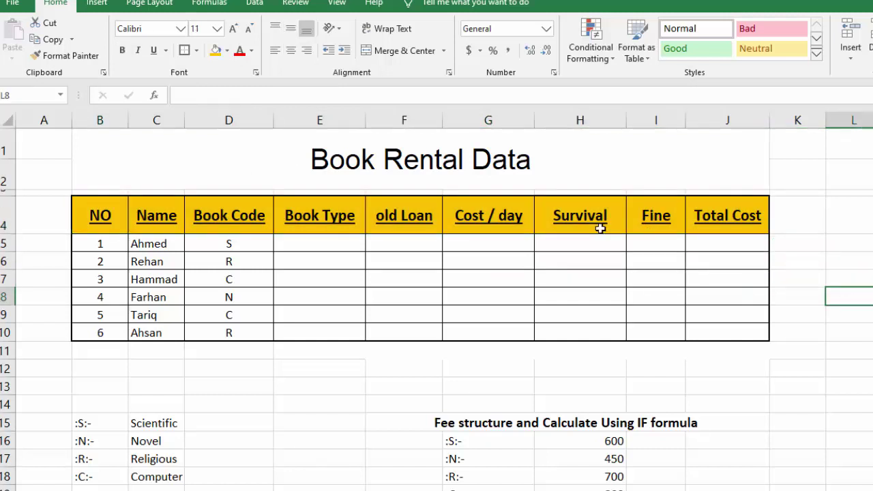
left_click(90, 179)
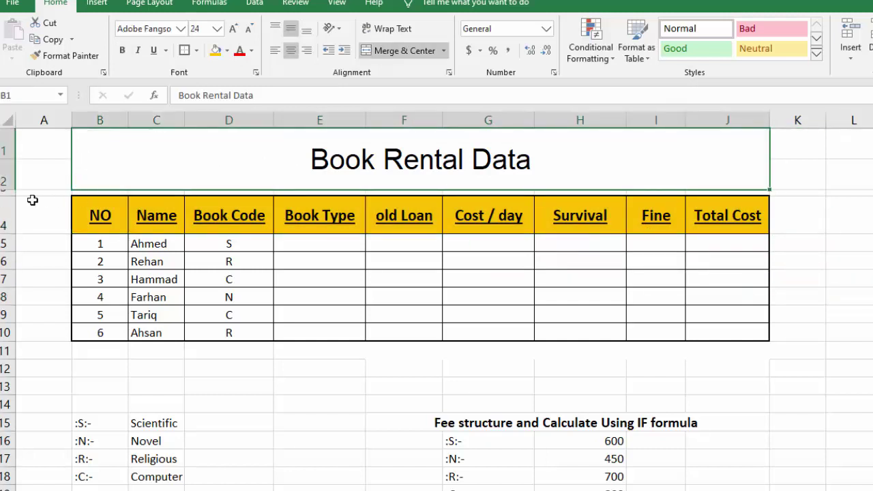
left_click_drag(4, 194, 4, 212)
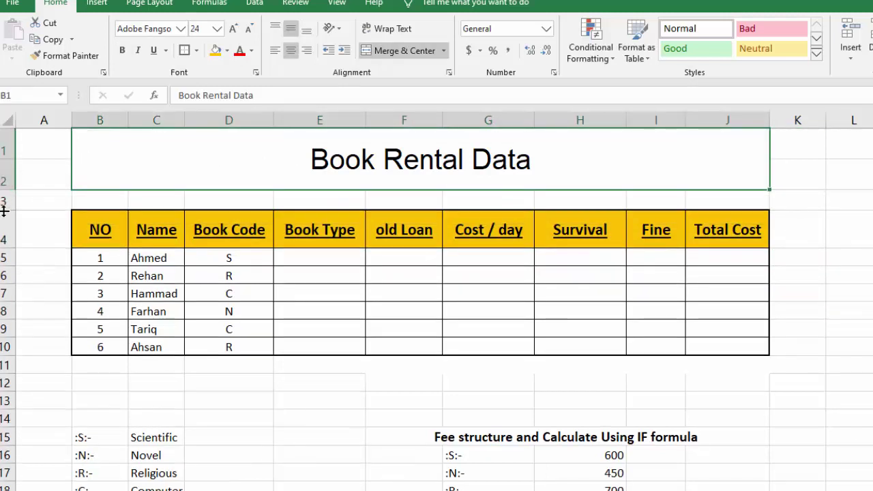
left_click(105, 200)
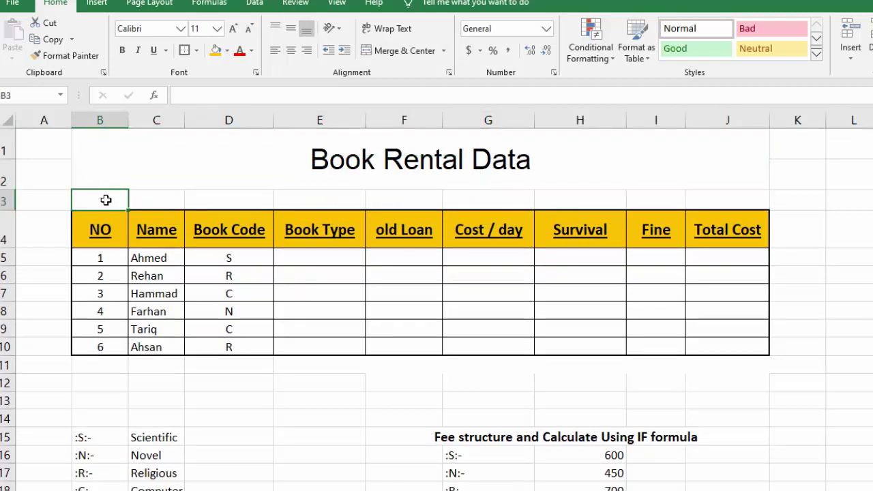
Step: Enter the note 'Rent Limit :- 7 Days' in B3 and make it bold
type("Rent")
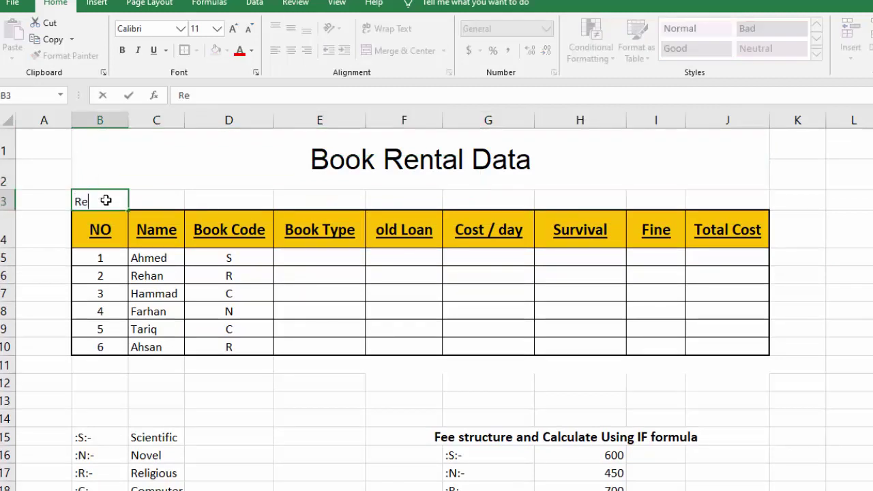
type(" Limi")
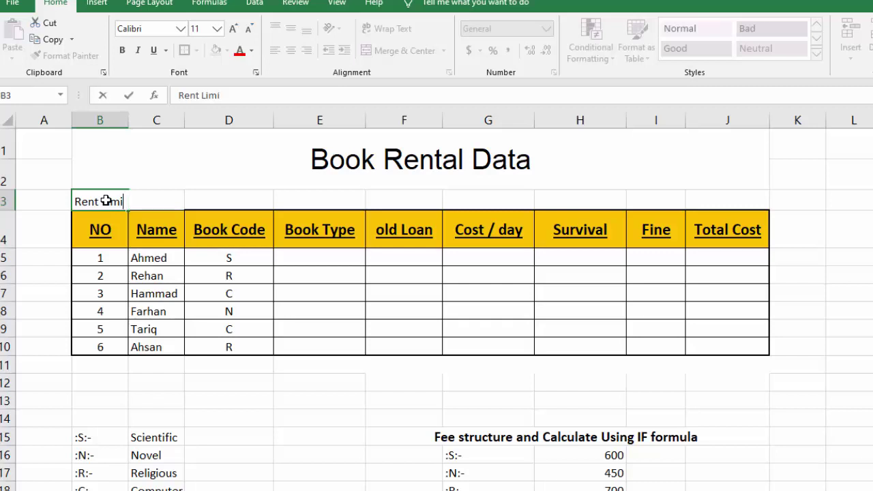
type("t :-")
type("7 Da")
key("BackSpace")
type("ys")
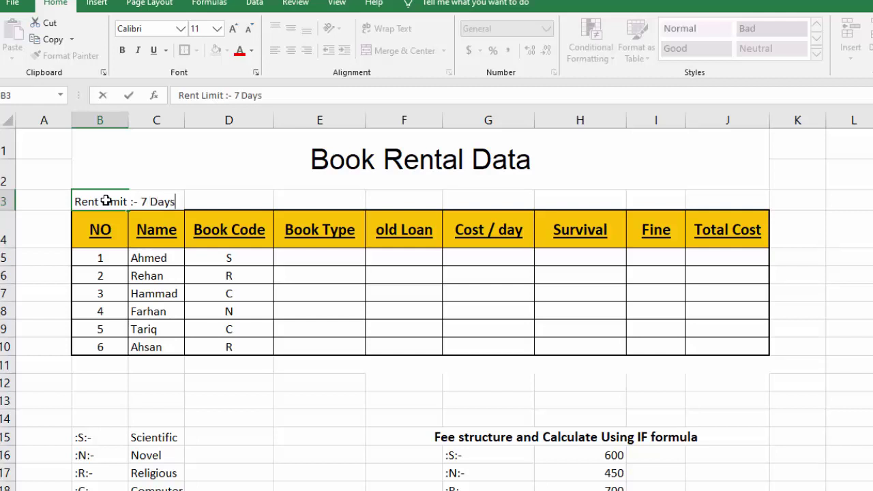
key("Tab")
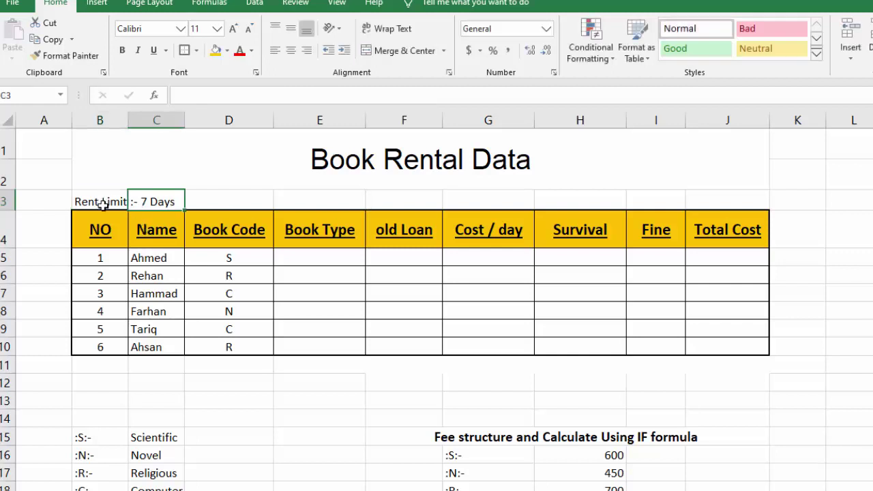
left_click(100, 203)
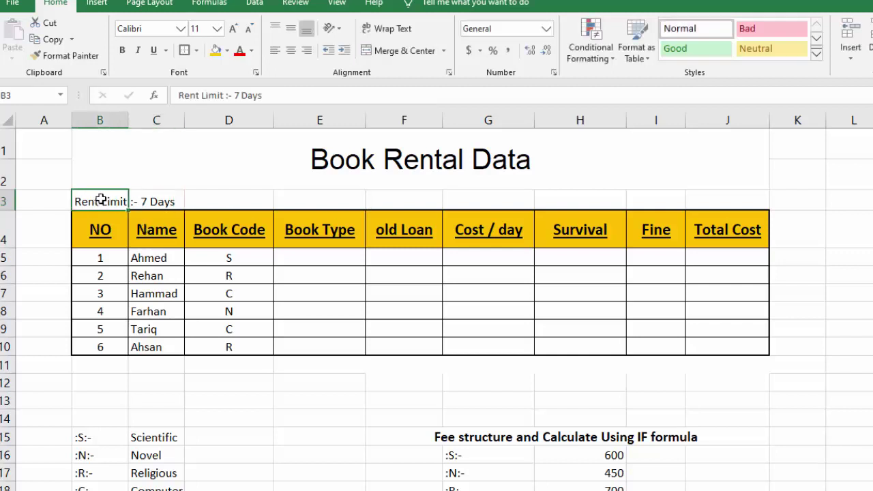
left_click(122, 51)
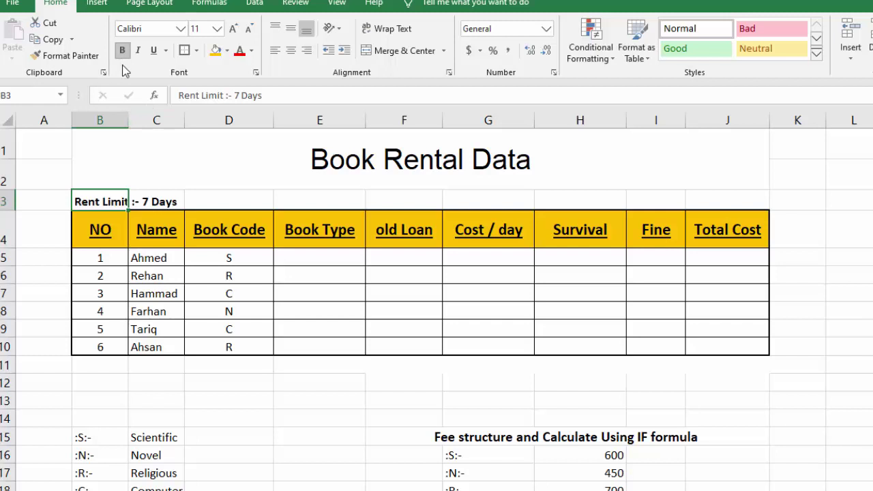
Step: Add a bold 'Fine' label in H3 and a bold value 2000 in I3
left_click(632, 201)
left_click(589, 197)
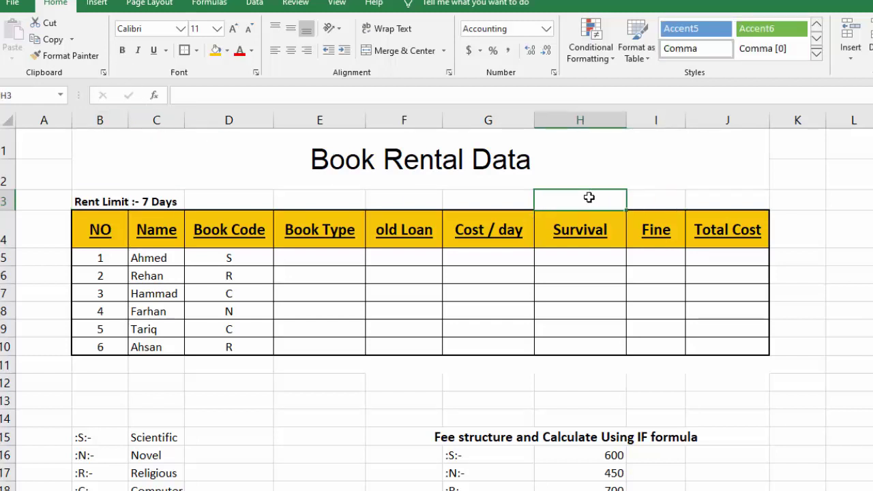
type("Fine")
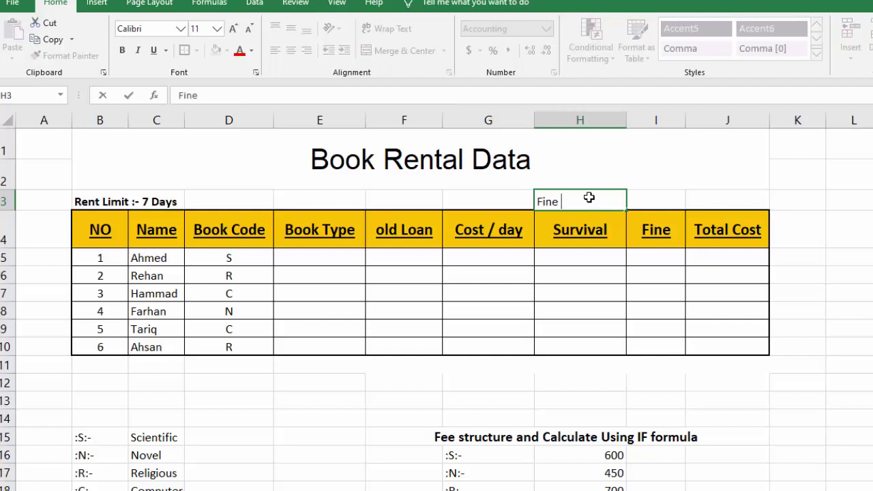
key("Tab")
type("2000")
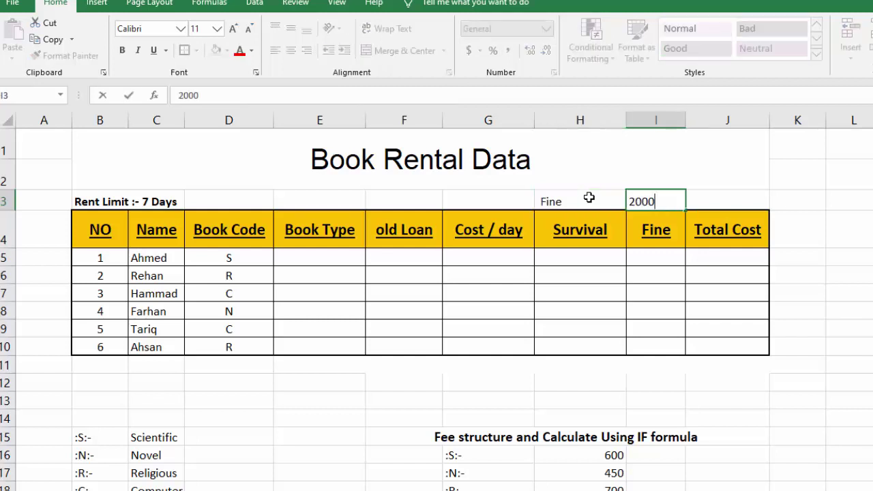
left_click(588, 198)
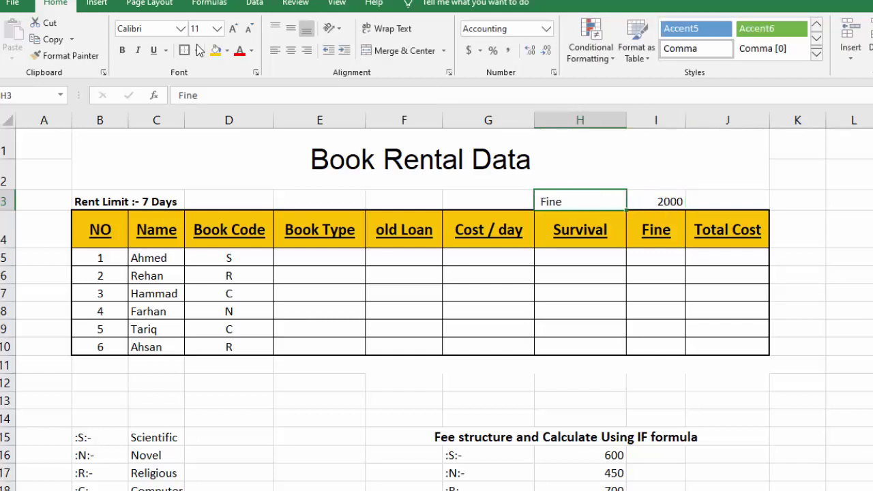
left_click(123, 49)
left_click(657, 202)
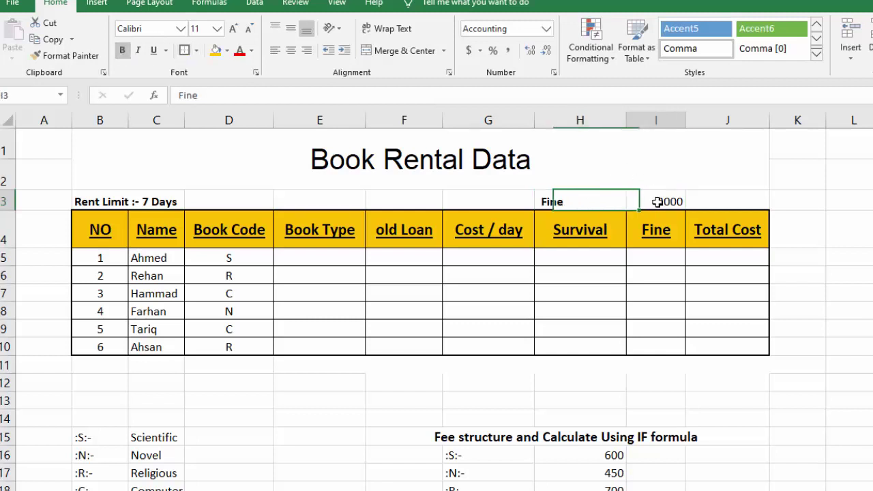
left_click(122, 50)
left_click(849, 292)
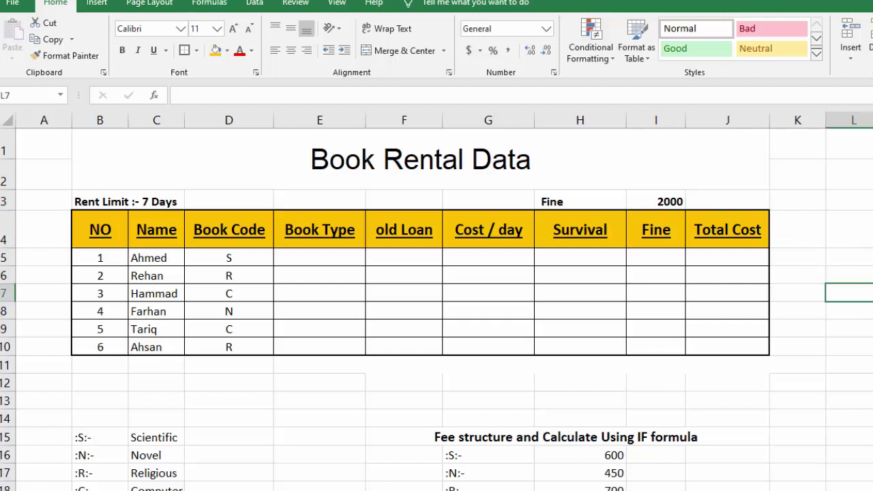
Step: Enlarge the font of the empty Book Type to Total Cost cells from 11 to 14
left_click(308, 260)
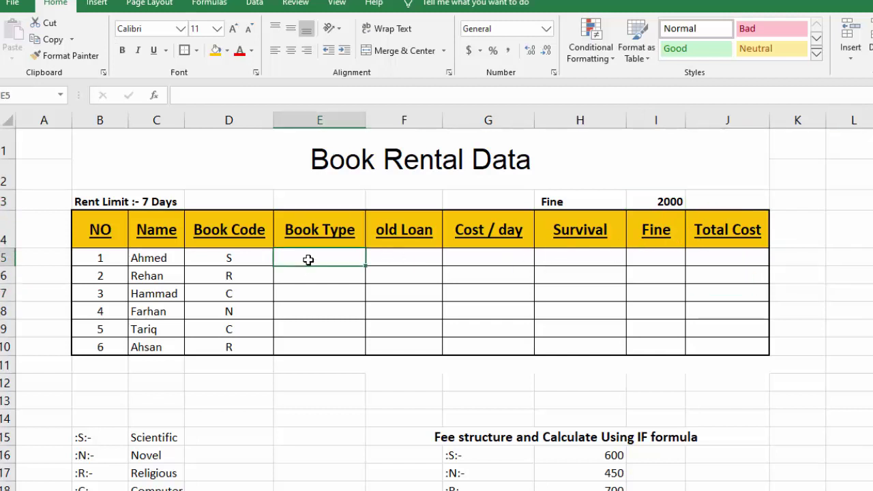
type("=")
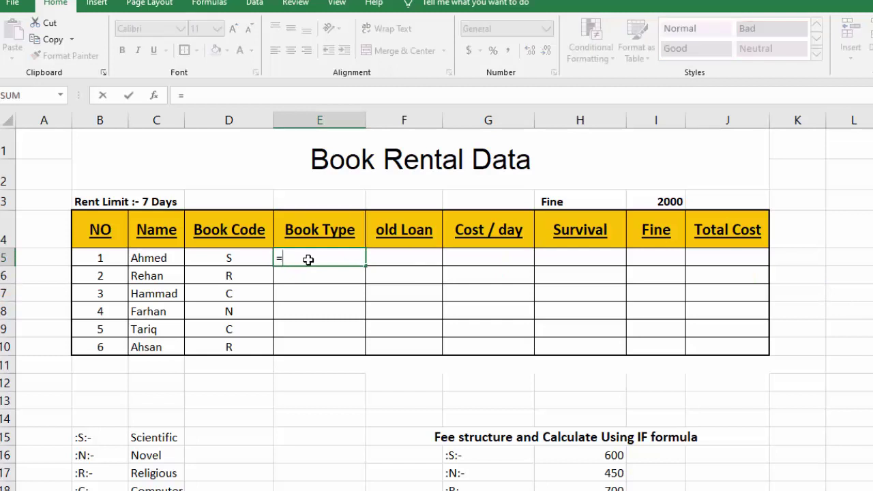
key("Escape")
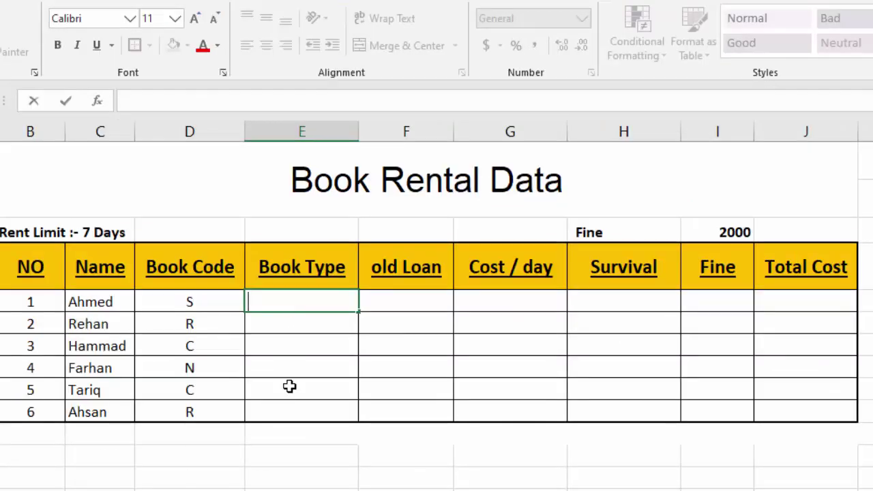
left_click(309, 326)
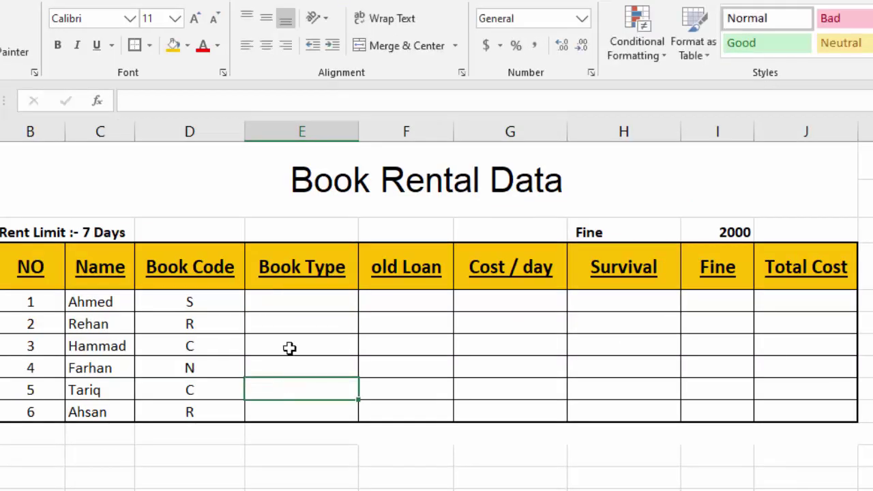
mouse_move(282, 305)
left_mouse_down()
mouse_move(647, 413)
mouse_move(823, 415)
left_mouse_up()
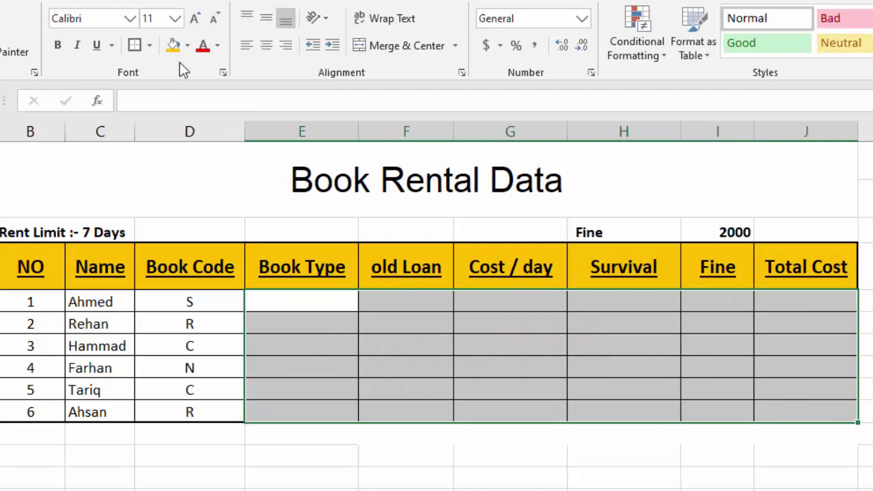
left_click(194, 19)
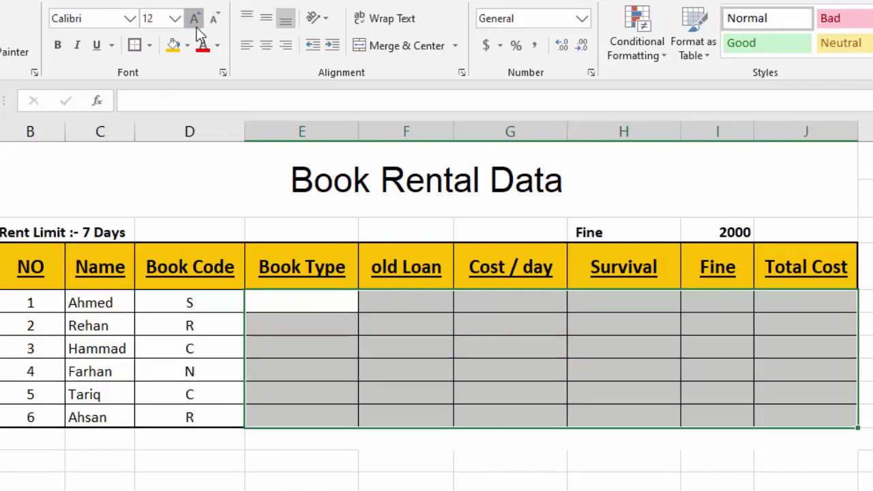
left_click(194, 19)
left_click(868, 342)
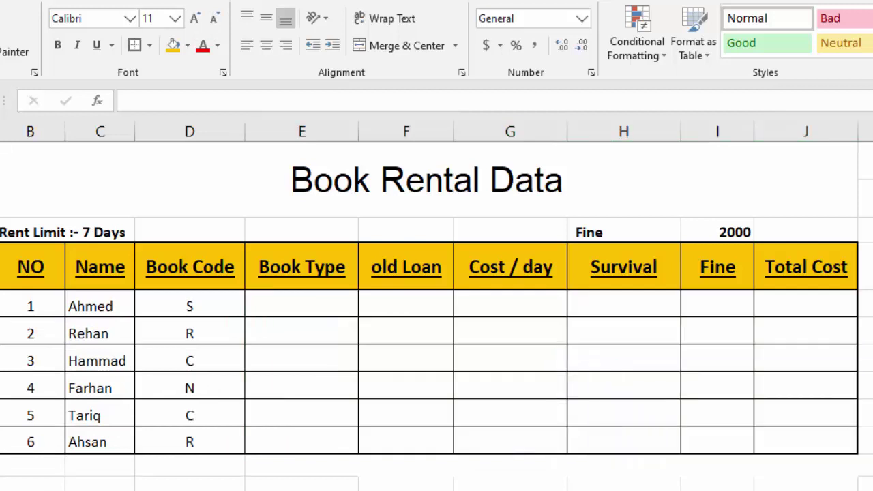
left_click(302, 302)
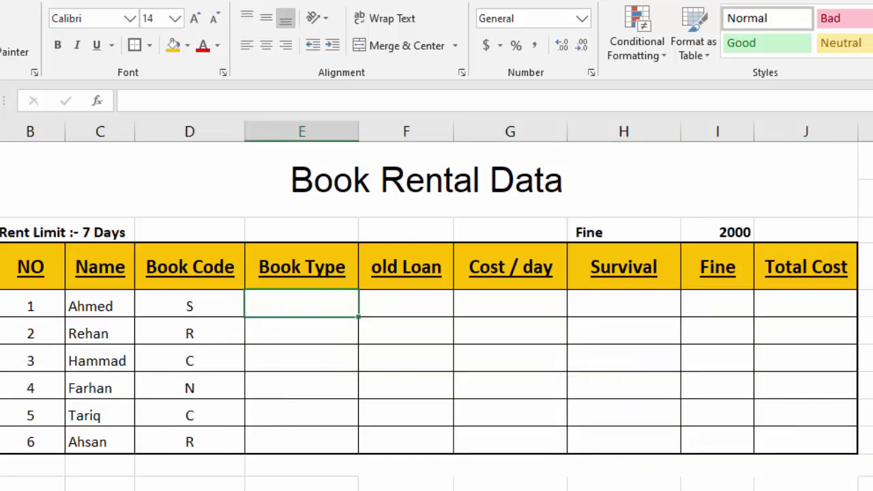
scroll(477, 430, "down", 1)
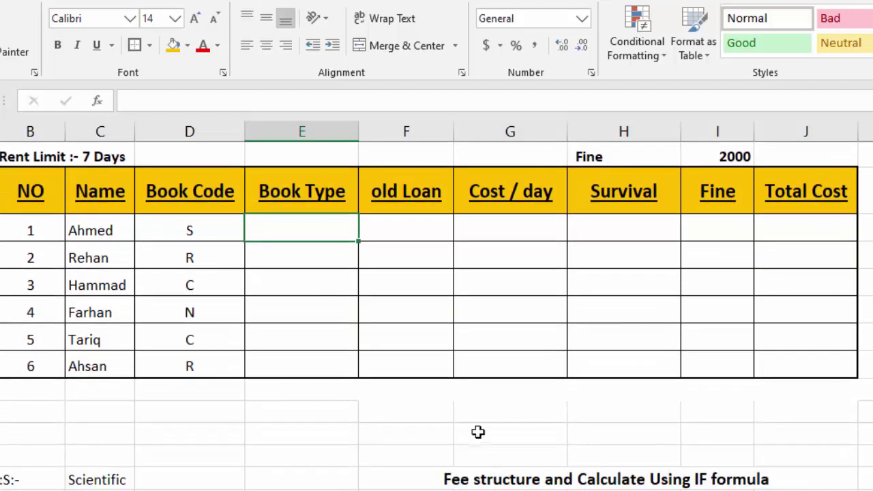
Step: In E5, start a nested IF so book code "S" in D5 returns SCIENTIFIC
type("=i")
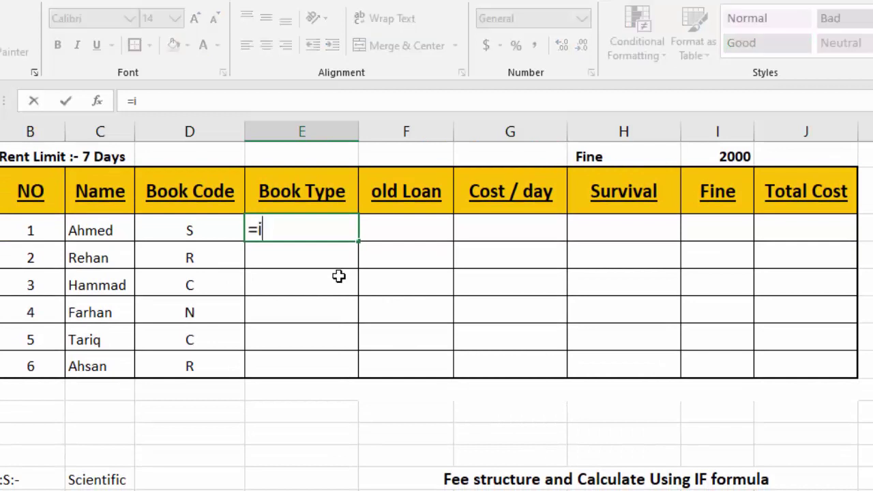
type("f")
key("BackSpace")
key("BackSpace")
type("IF(")
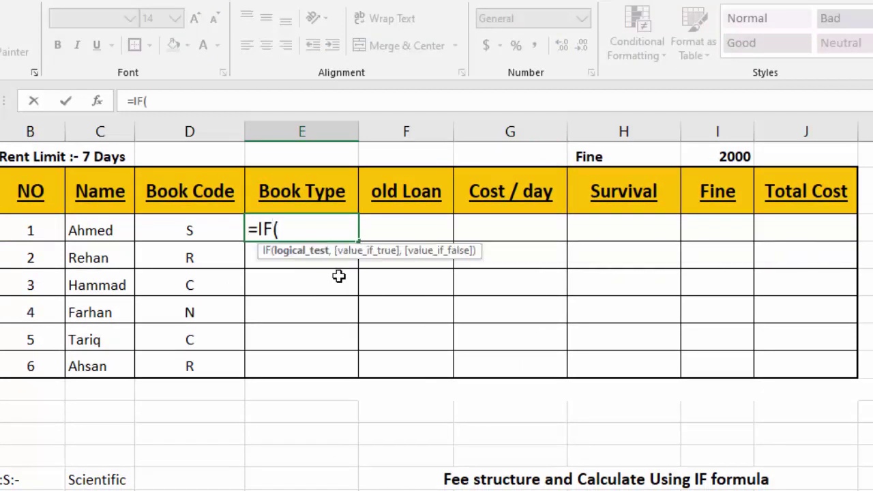
left_click(187, 233)
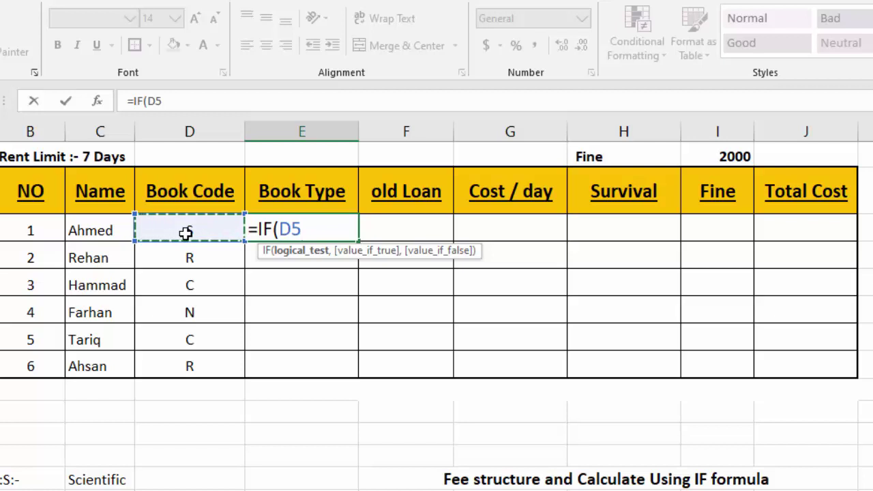
type("=")
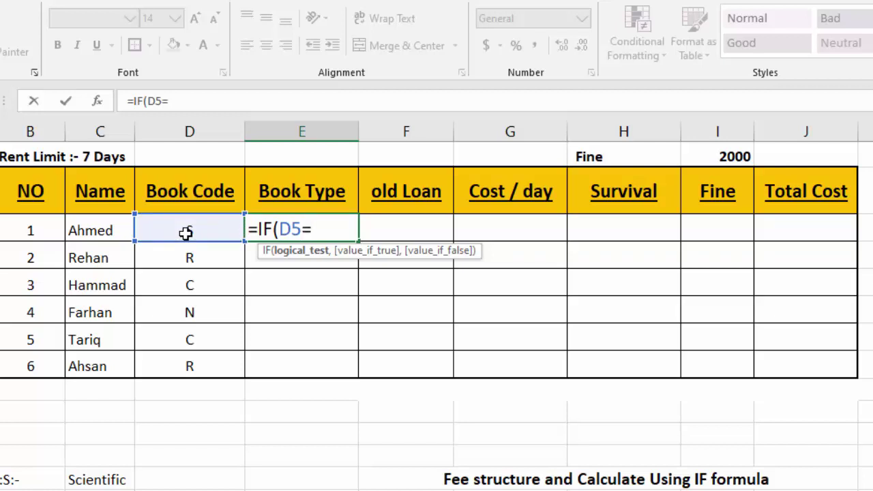
type("\"")
type("R")
key("BackSpace")
type("S\"")
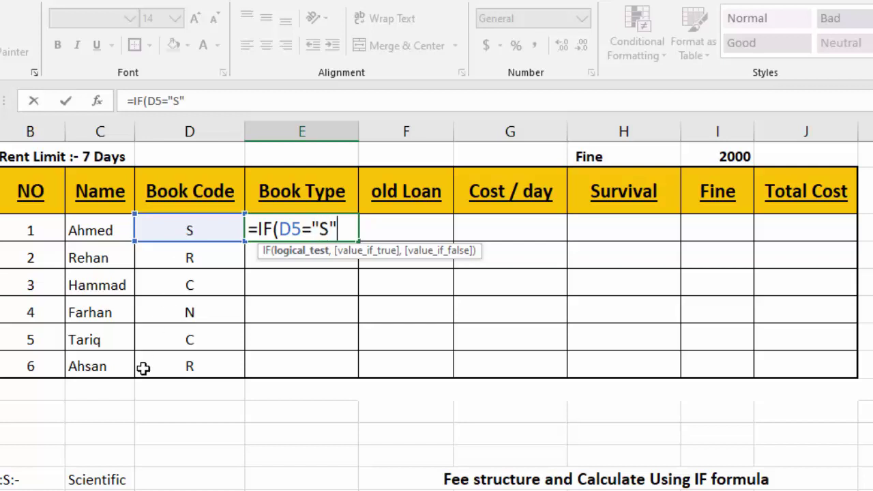
type(",")
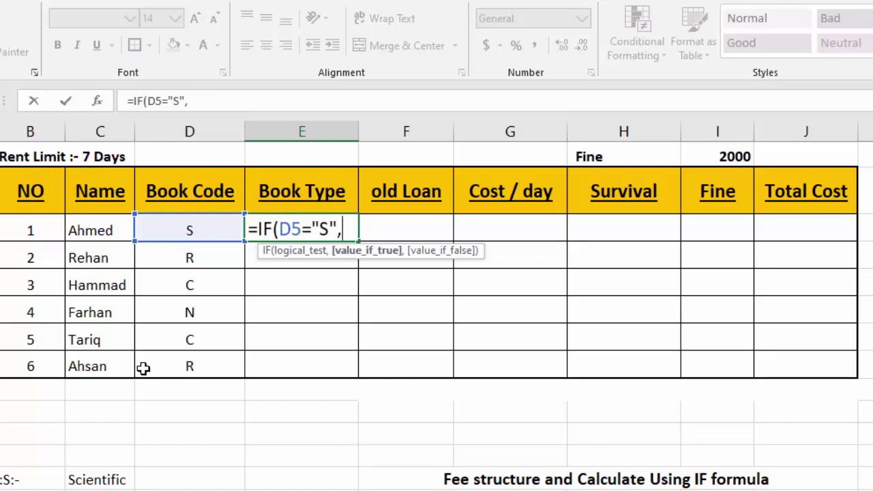
type("\"")
type("SC")
key("BackSpace")
type("C")
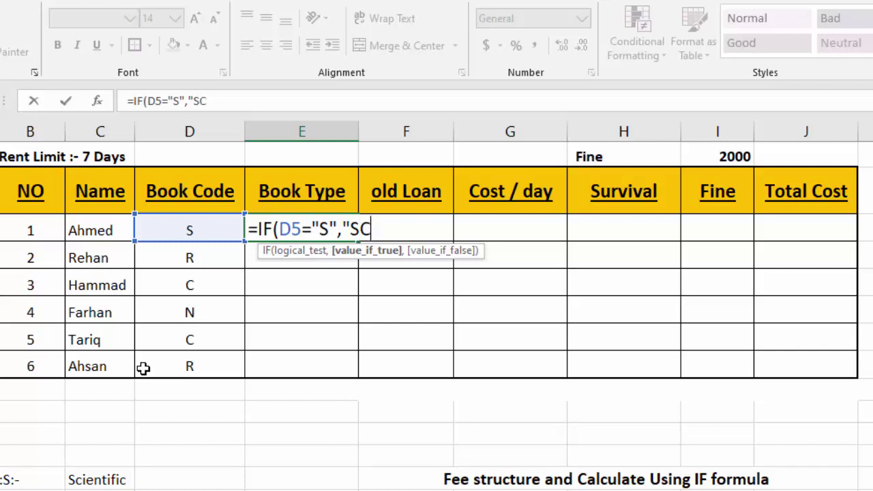
type("IENTIFIC")
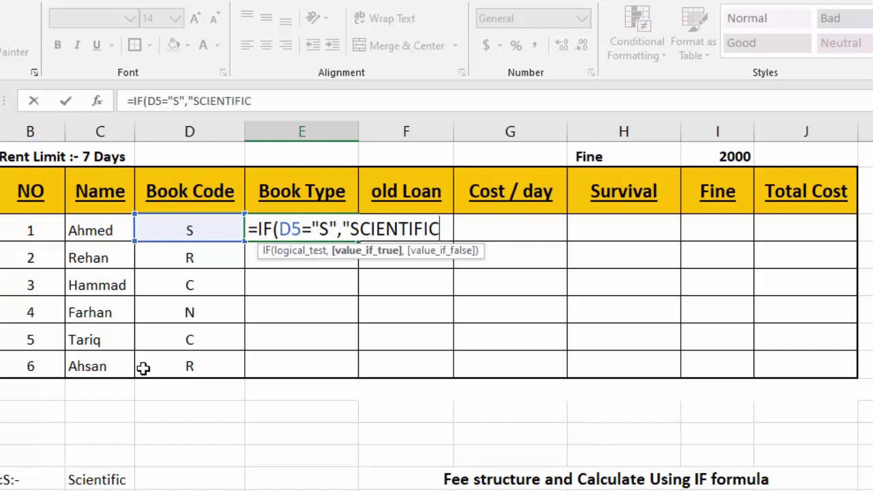
type("\"")
type(",IF(")
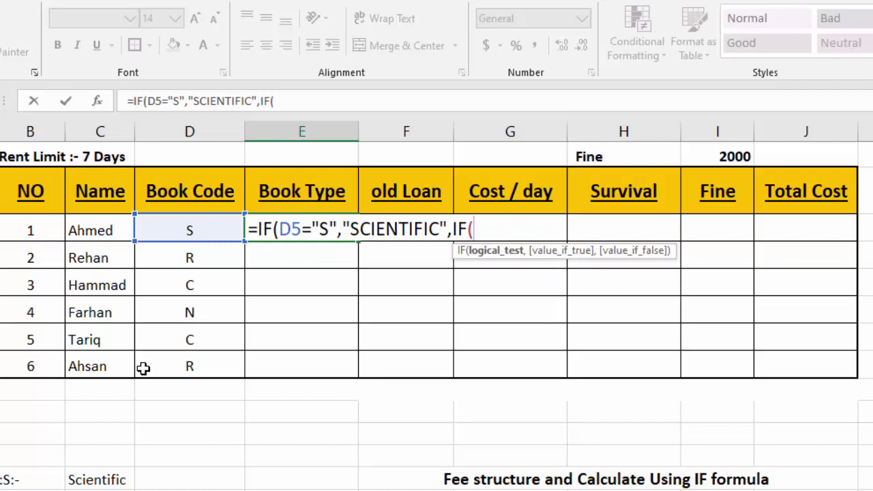
Step: Add a second D5 test so code "R" returns RELIGIOUS
left_click(168, 230)
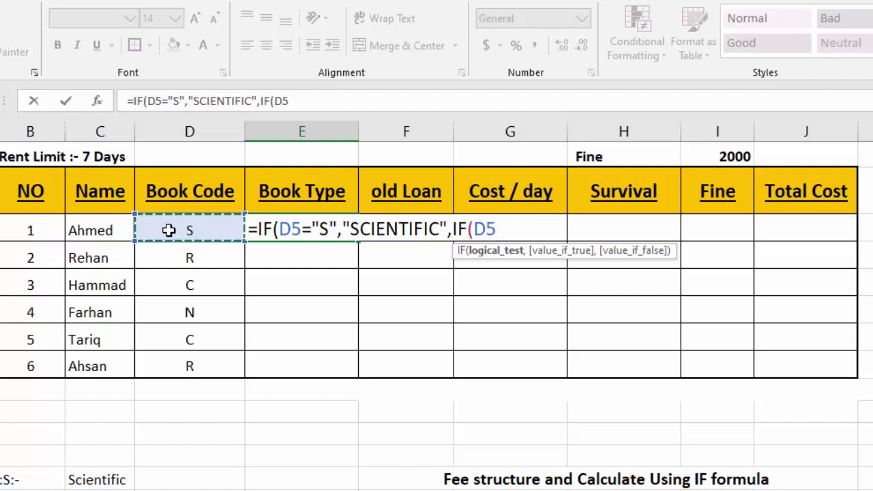
type("=")
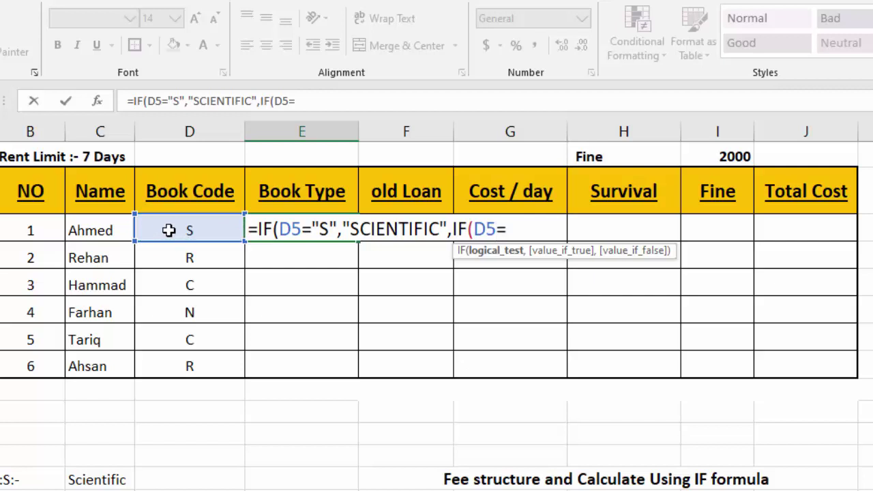
type("\"")
type("R")
type("'")
type("\"M")
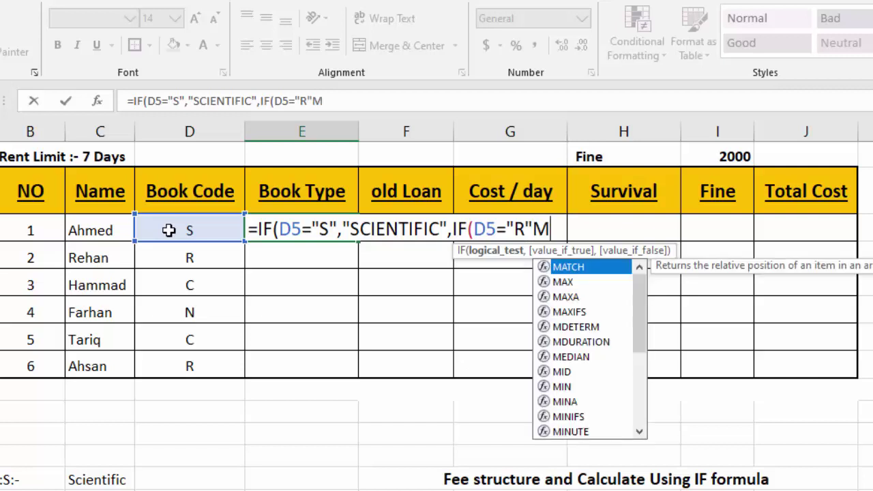
key("BackSpace")
type(",")
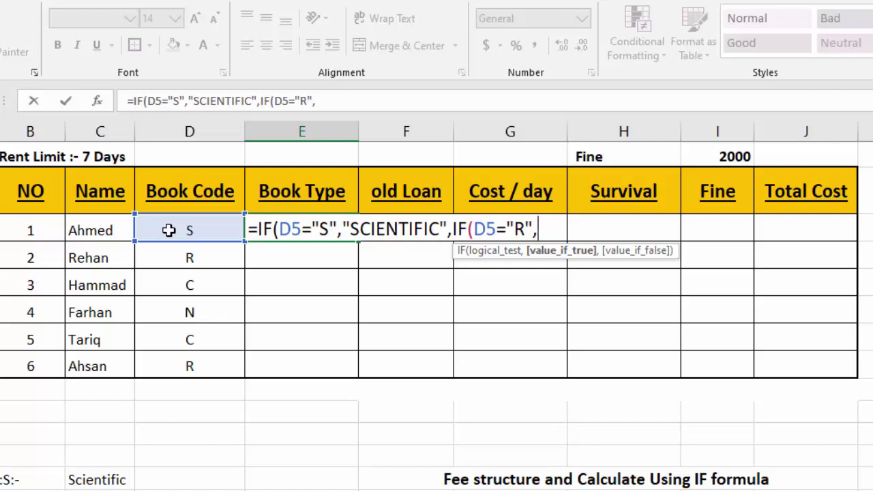
type("RELI")
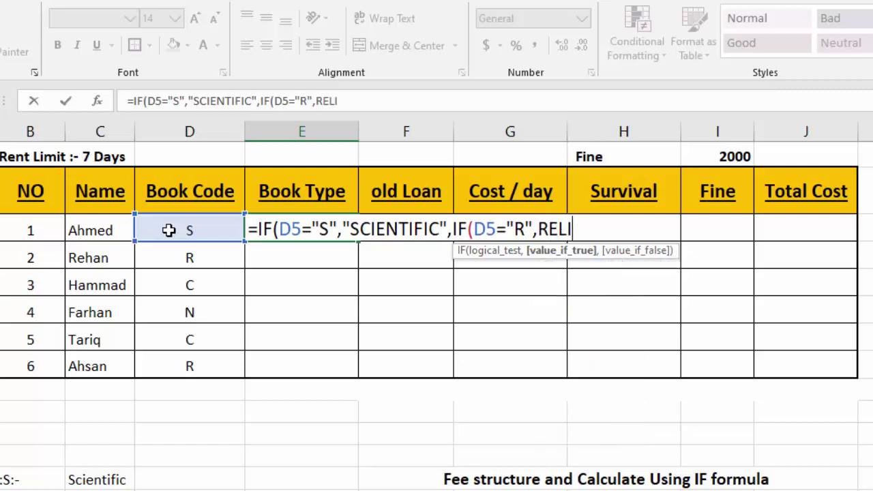
type("GIOUS")
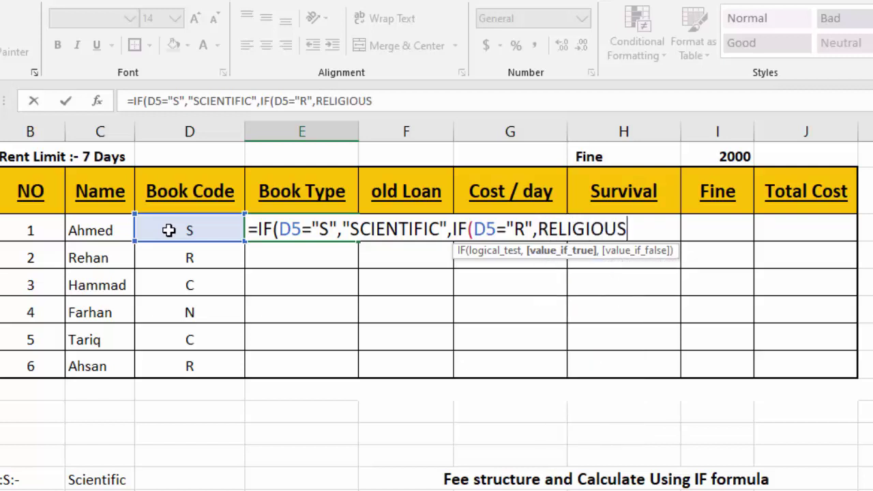
type("\",")
type("IF(")
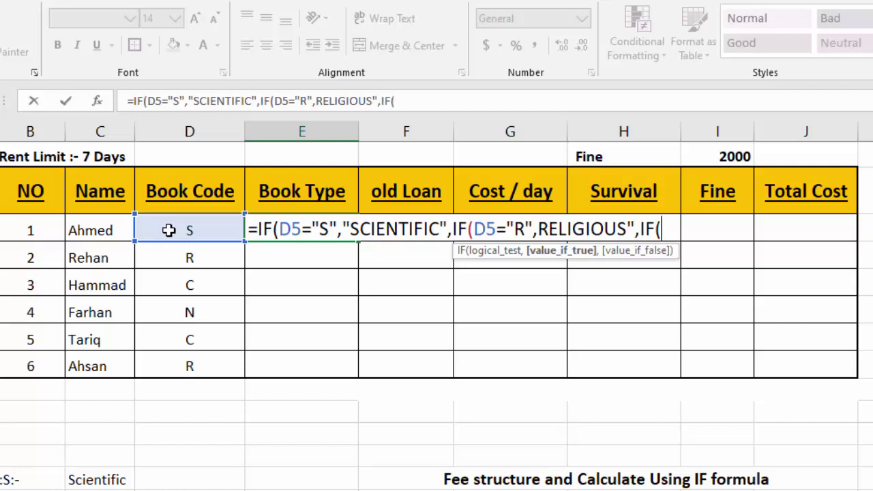
Step: Add a third test so code "N" returns NOVEL, and begin a fourth D5 test
left_click(161, 217)
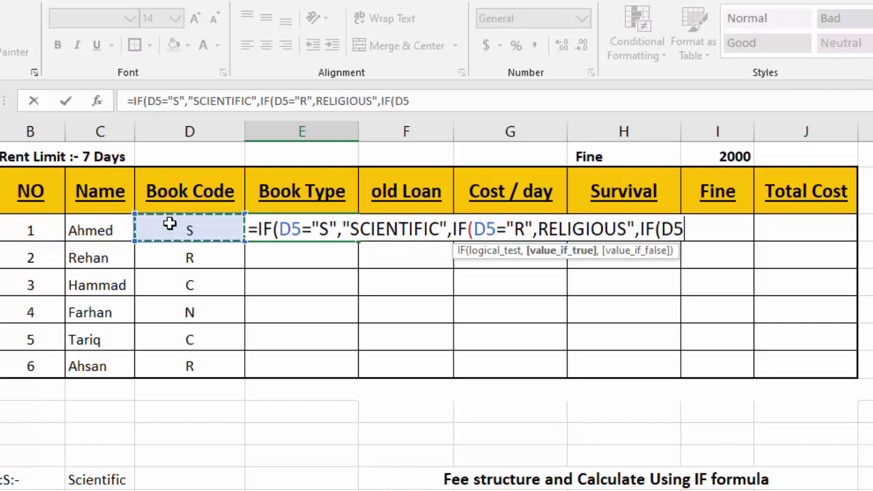
type("=")
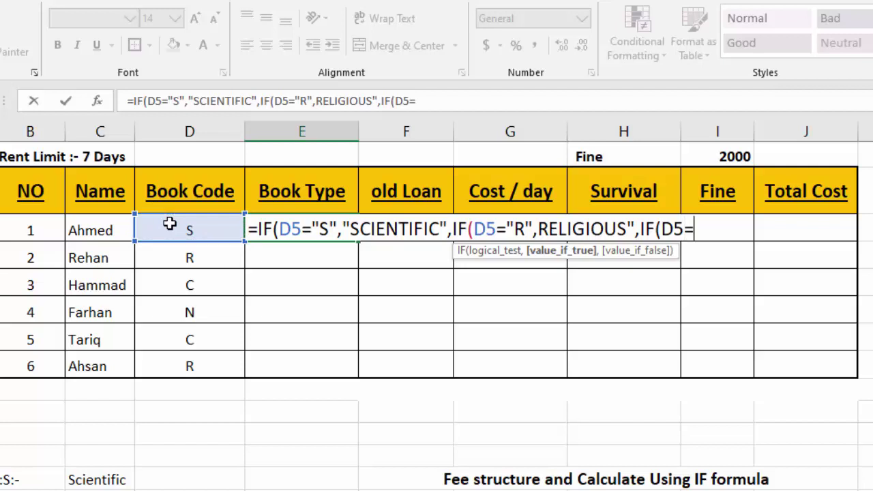
type(",")
type("\"")
type("N")
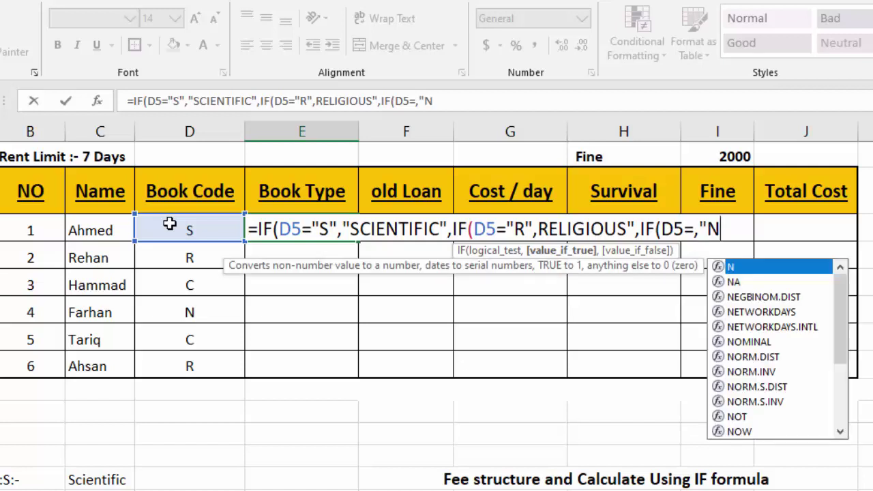
type("\",")
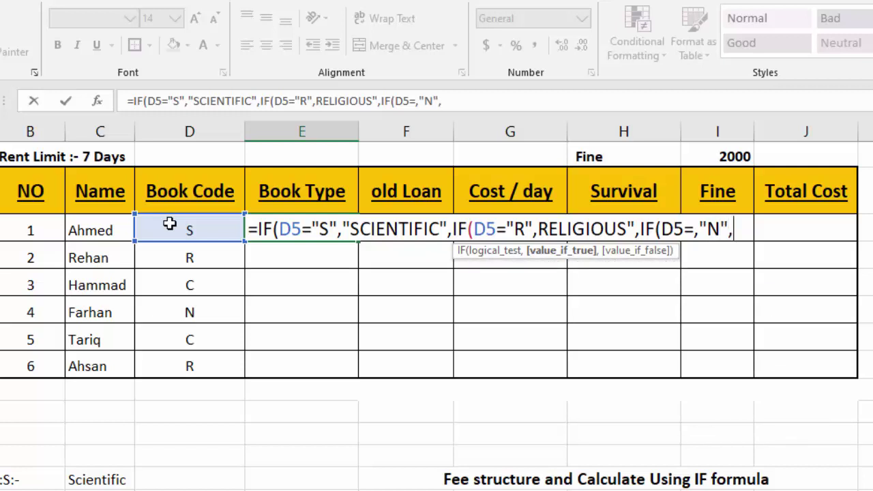
type("N")
type("OVEL")
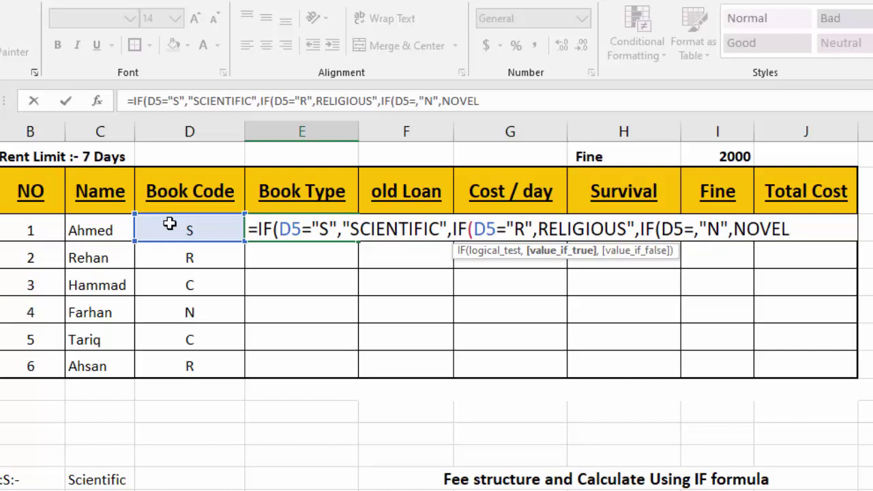
type(",IF")
type("(")
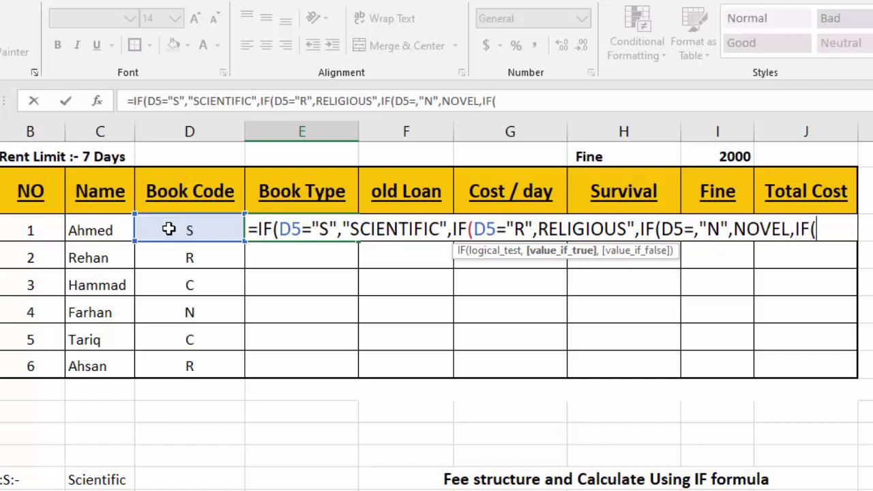
left_click(168, 228)
type("=")
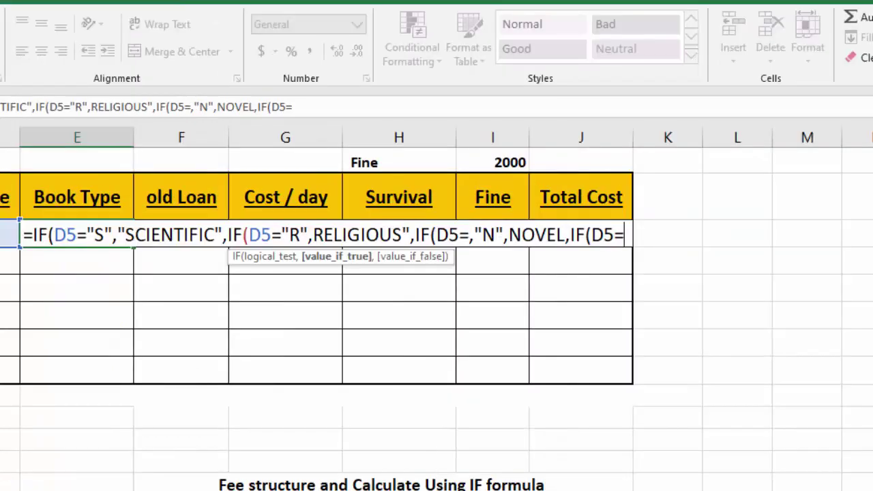
Step: Type the final branch so code "C" returns "COMPUTER", followed by the closing parentheses
type("\"")
type("CO")
key("BackSpace")
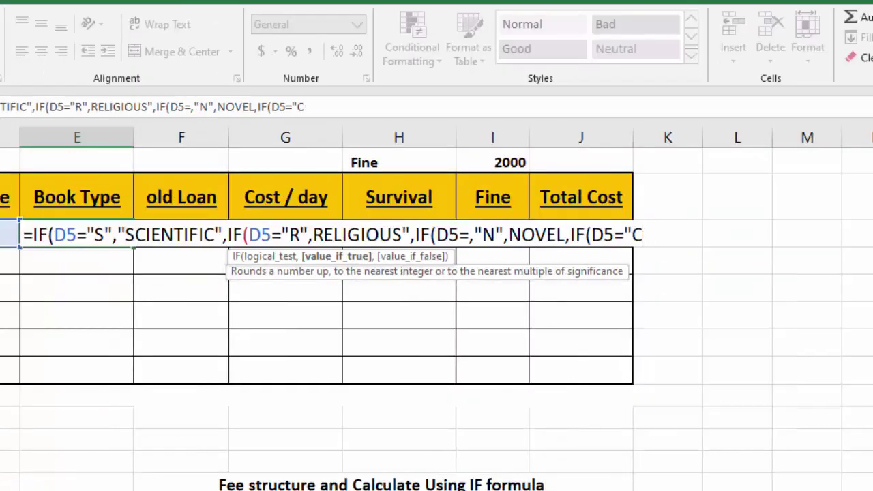
type("\",")
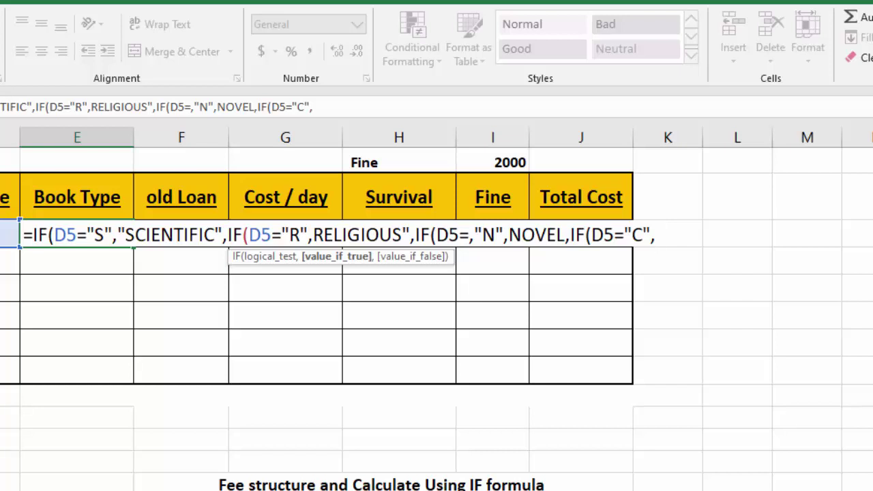
type("C")
key("BackSpace")
type("\"C")
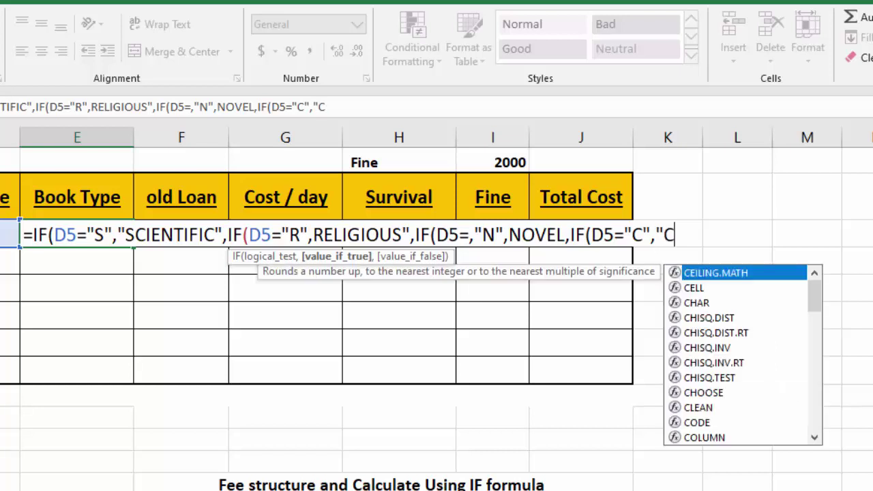
type("OMPUTER")
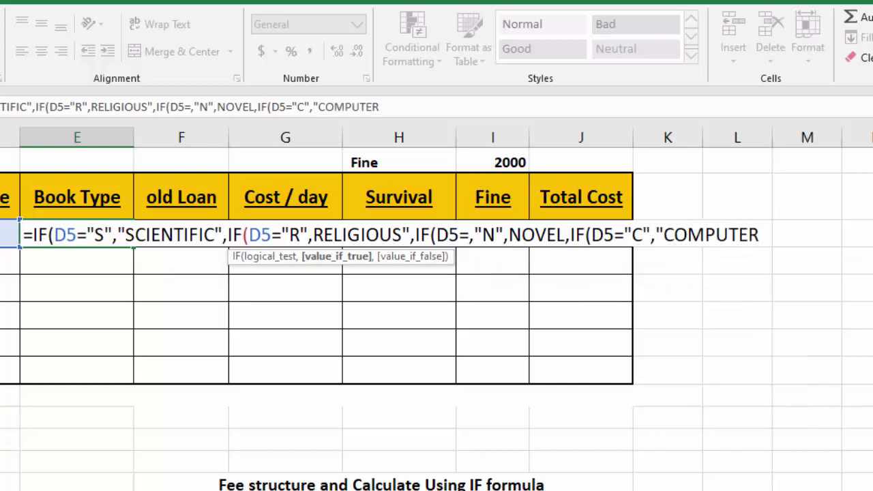
type("\"")
type("))")
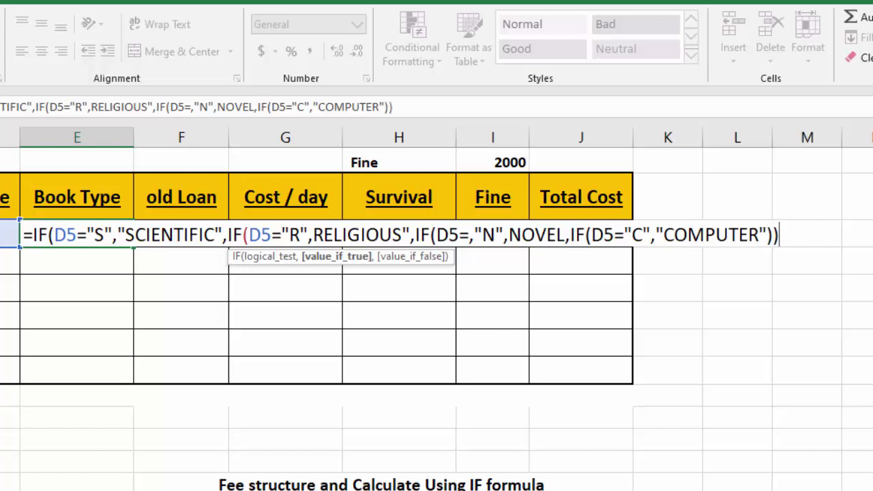
type(")")
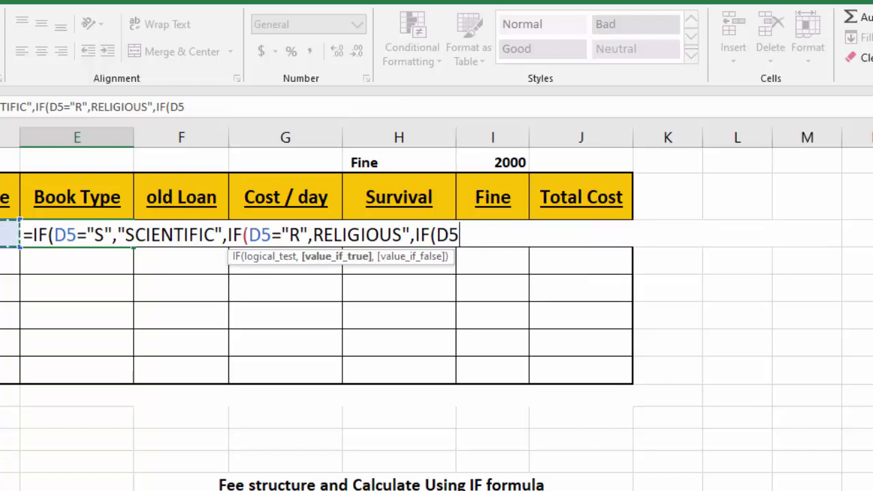
Step: Retype the branch so code "N" returns NOVEL, and begin the next D5 test
type(",")
type("\"")
type("N")
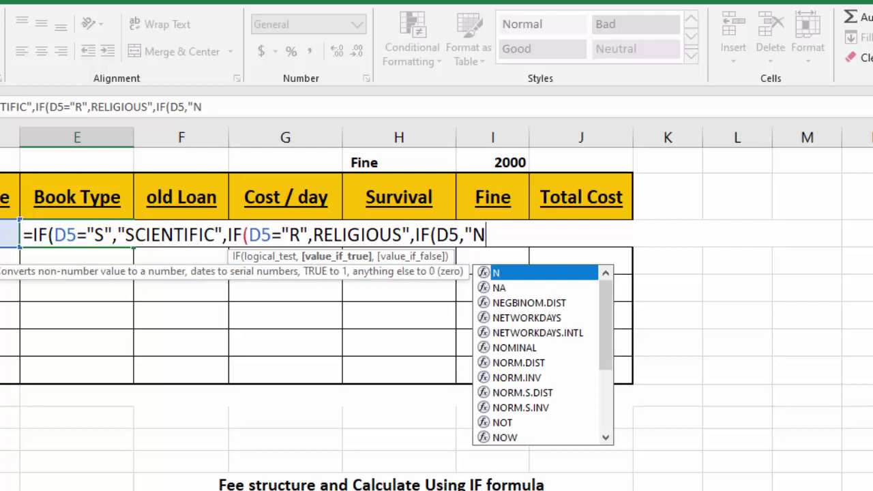
type("\"")
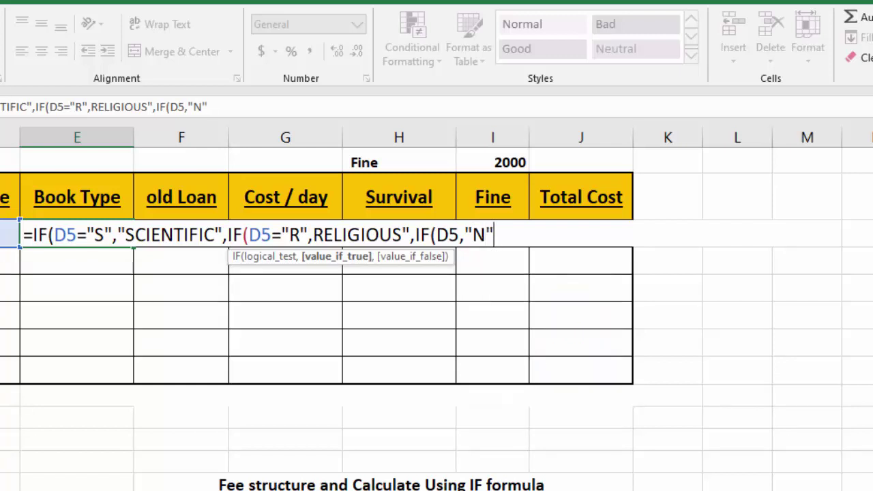
type(",")
type("N")
type("OV")
key("BackSpace")
key("BackSpace")
key("BackSpace")
type("N")
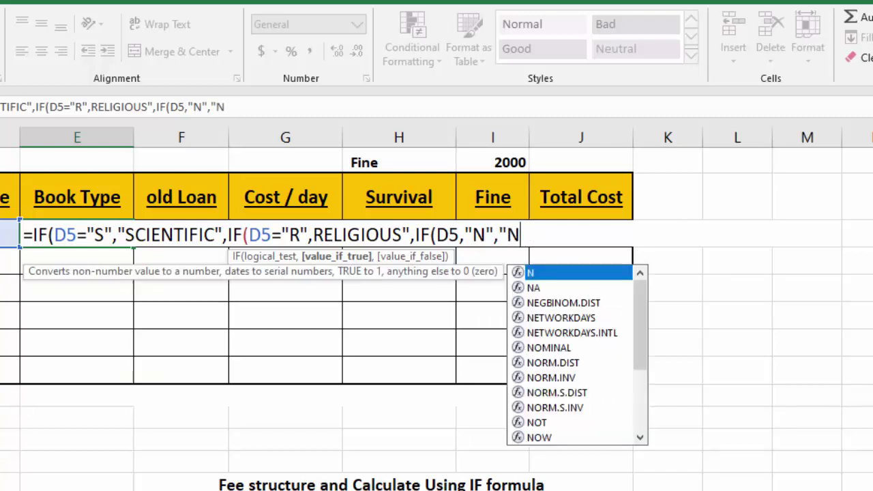
type("OVEL")
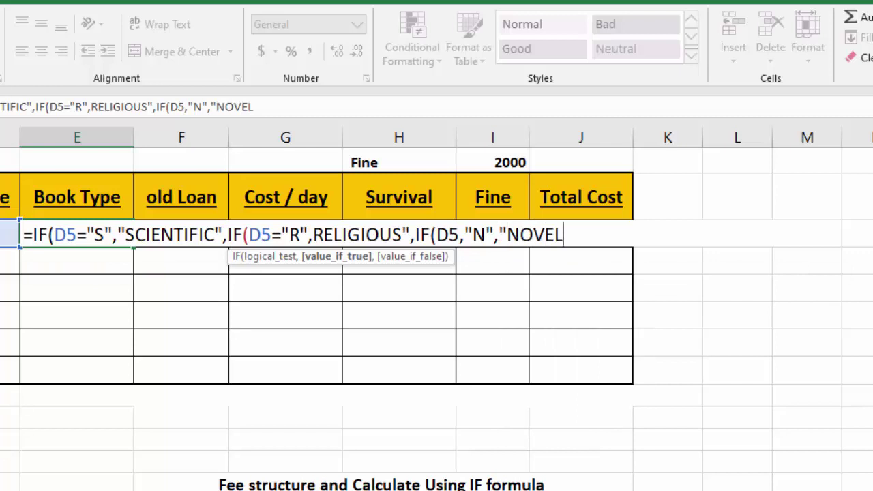
type("\",")
type("IF")
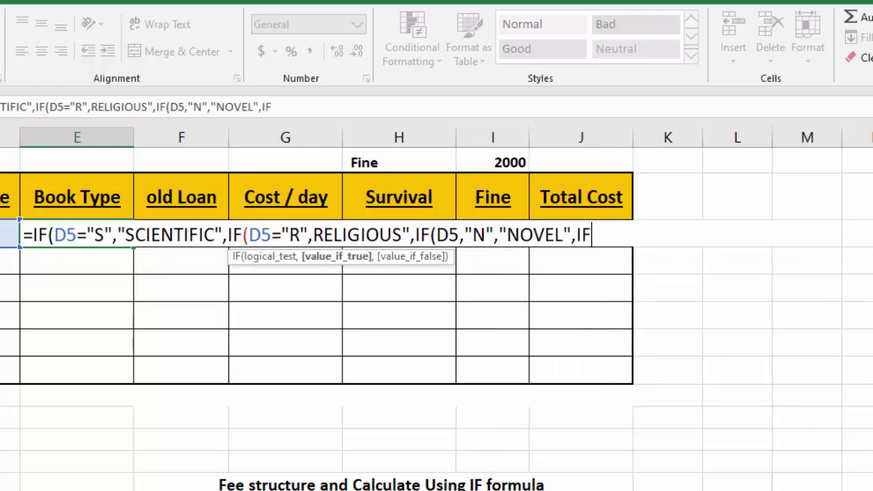
type("(")
type("D5")
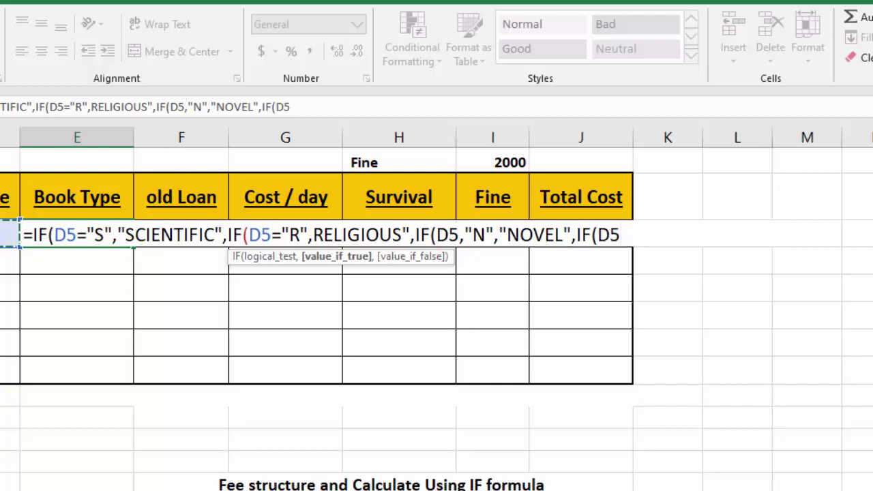
type("+")
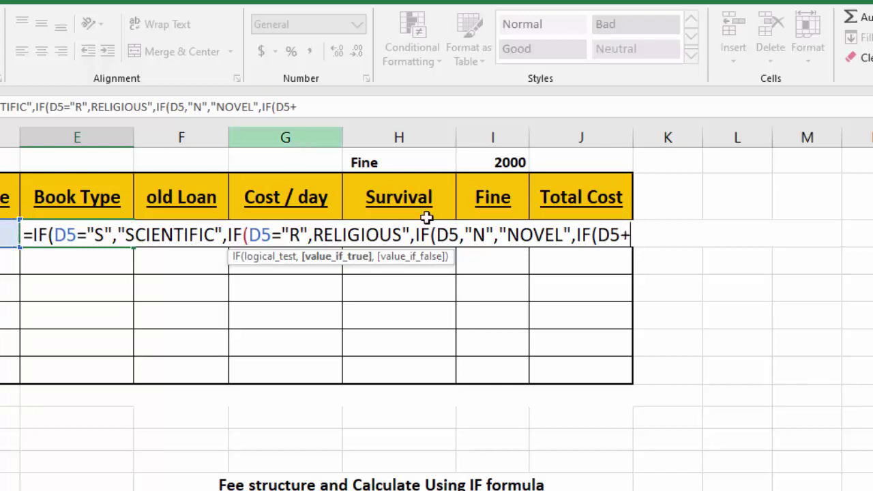
Step: Change D5+ to D5=, add the "C","COMPUTER" branch with closing brackets, and try to enter it
left_click(457, 235)
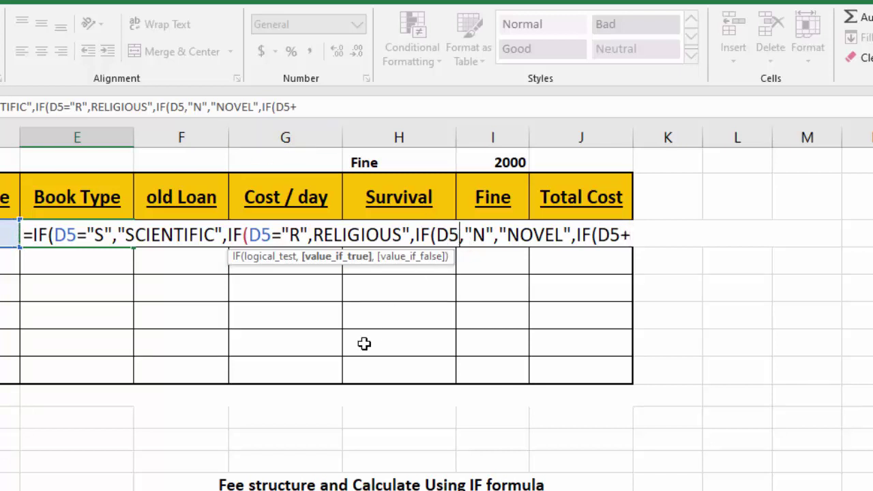
type("=")
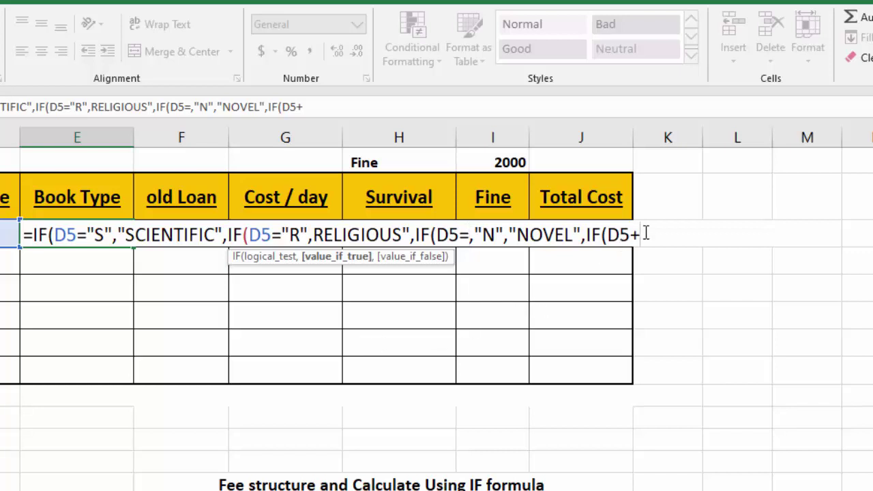
key("BackSpace")
type("=")
type("\"")
type("C")
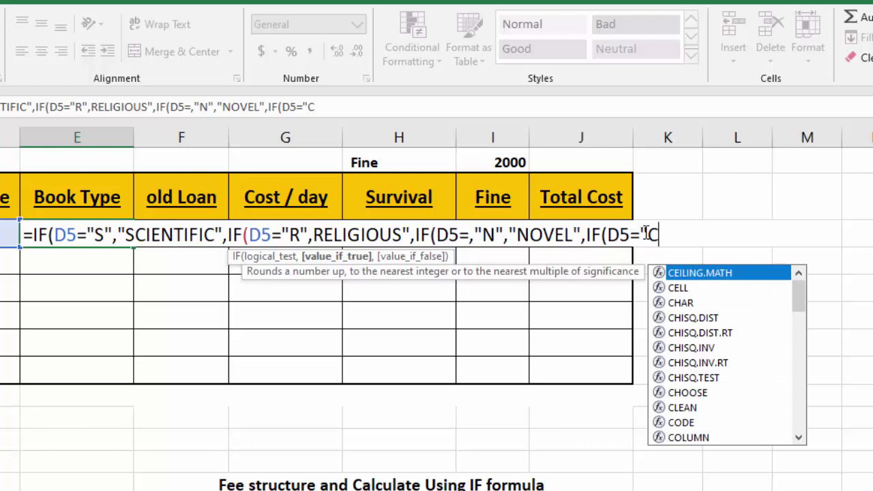
type("\"")
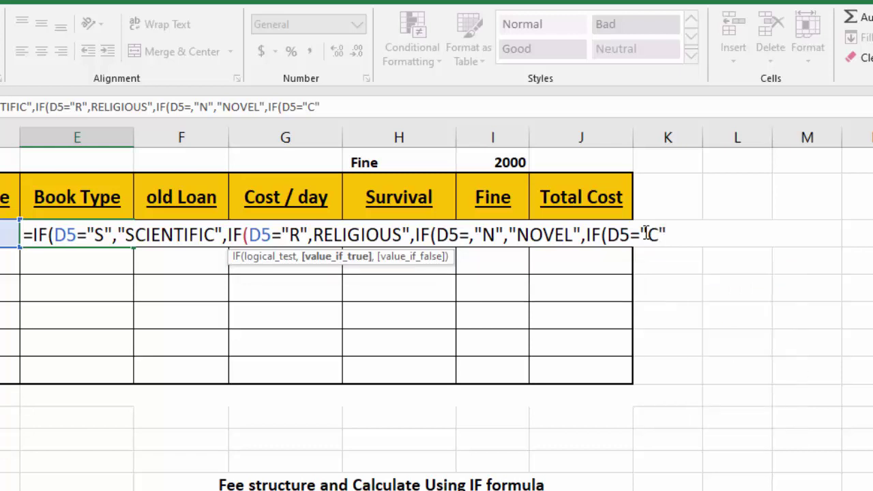
type(",\"")
type("COMPUTE")
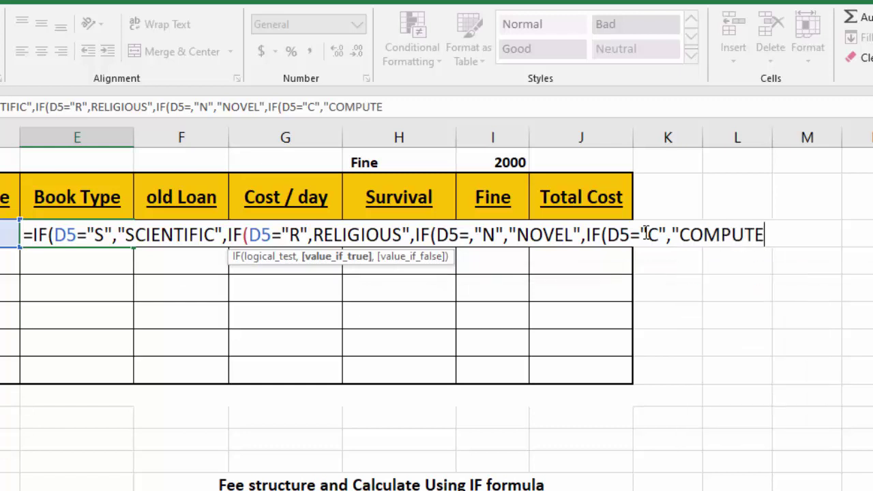
type("R\"")
type(")))")
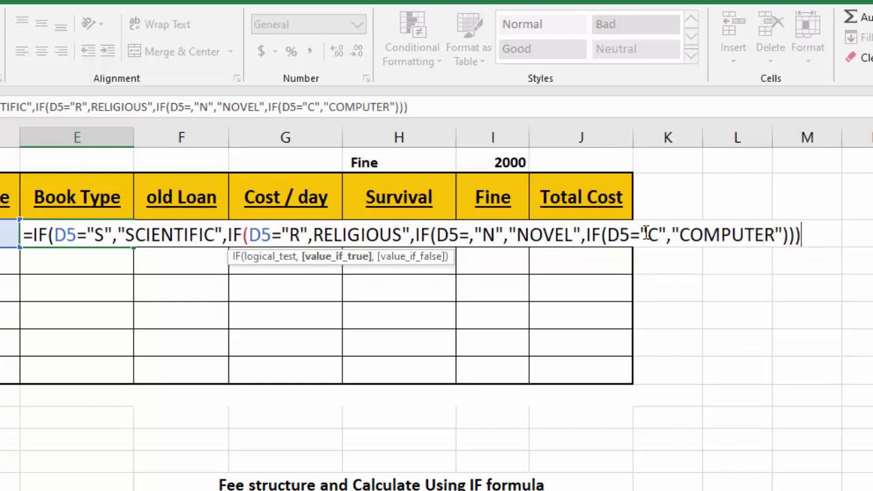
type(")")
key("Return")
left_click(343, 426)
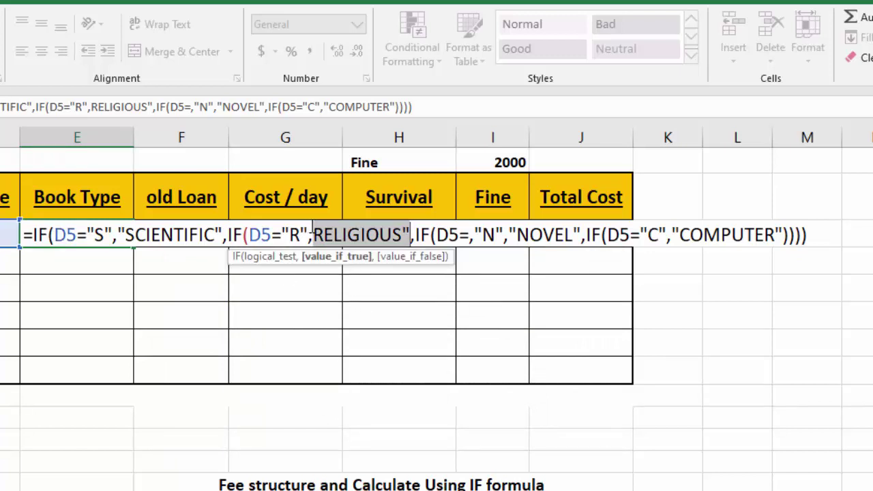
Step: Insert the missing opening quote before RELIGIOUS in the E5 formula
left_click(308, 235)
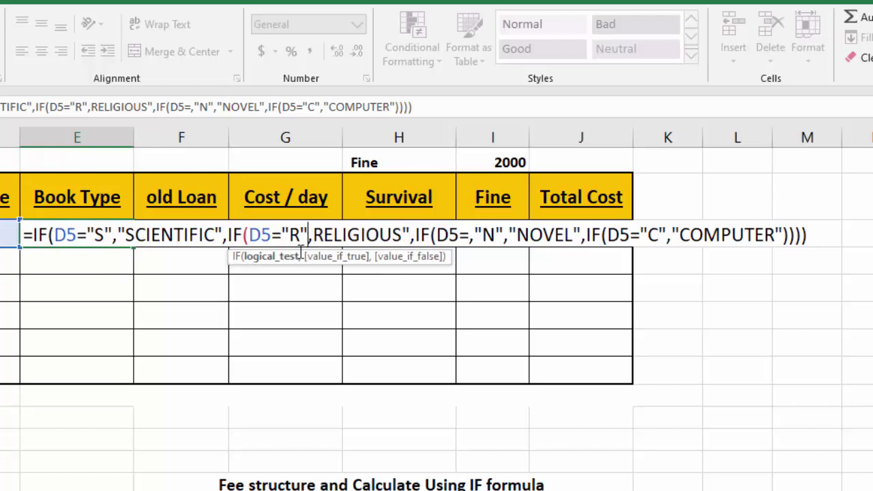
left_click(313, 233)
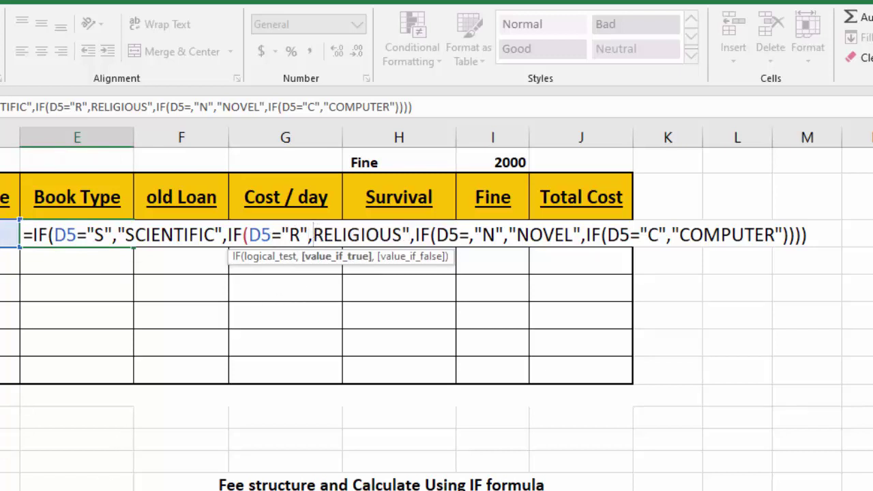
type("\"")
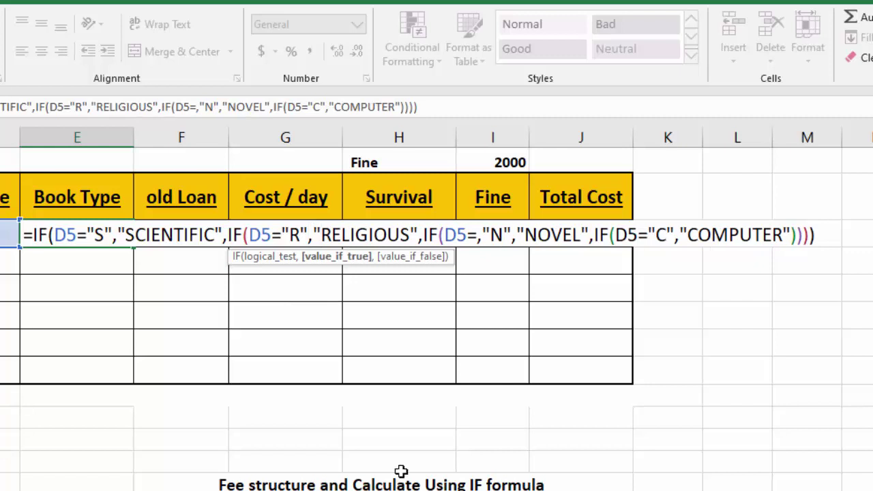
left_click(817, 236)
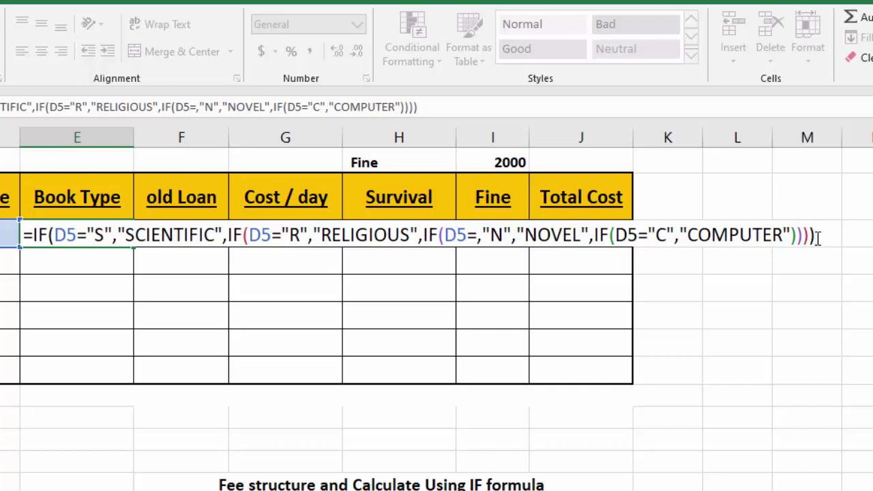
key("Return")
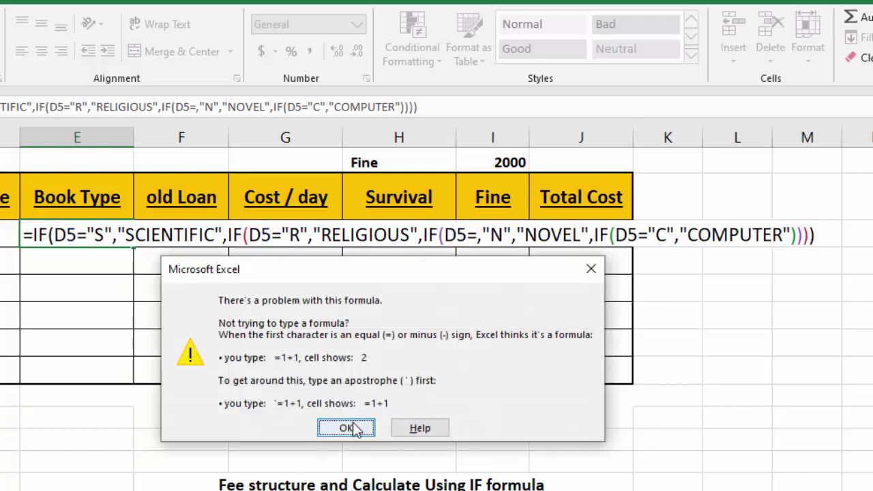
left_click(349, 428)
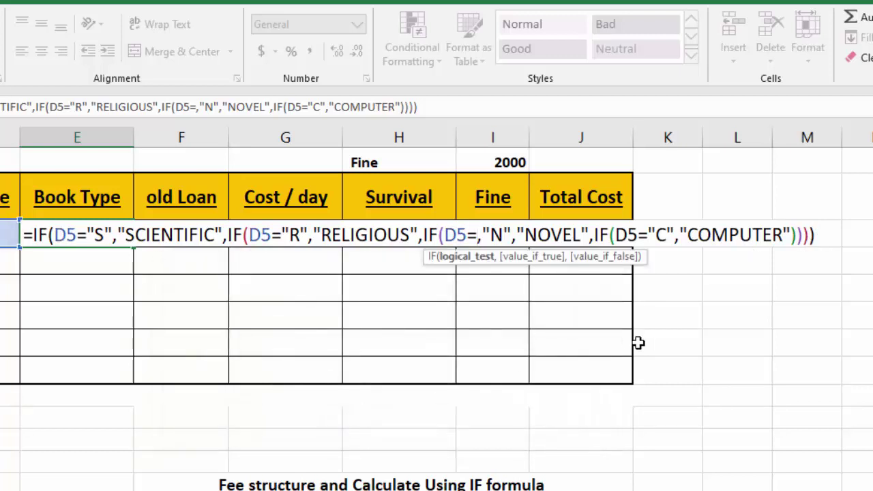
Step: Delete the stray comma after D5= and commit the formula so E5 shows SCIENTIFIC
left_click(481, 234)
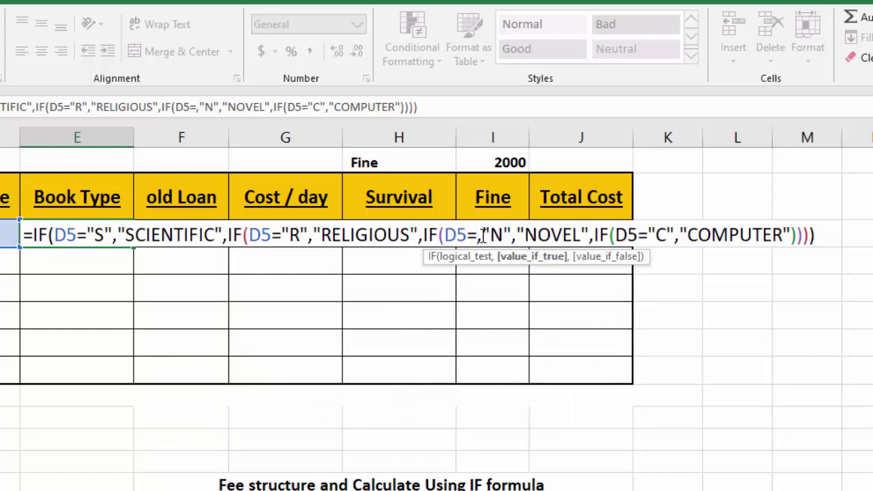
key("BackSpace")
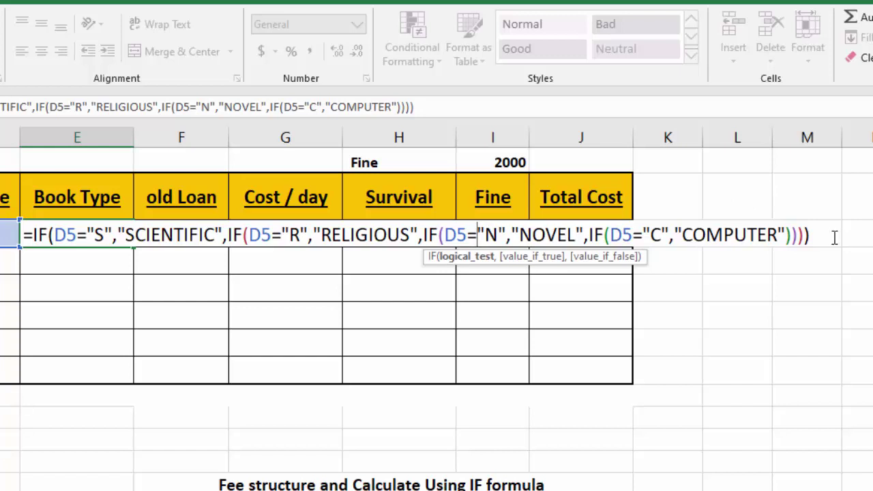
left_click(834, 237)
key("Return")
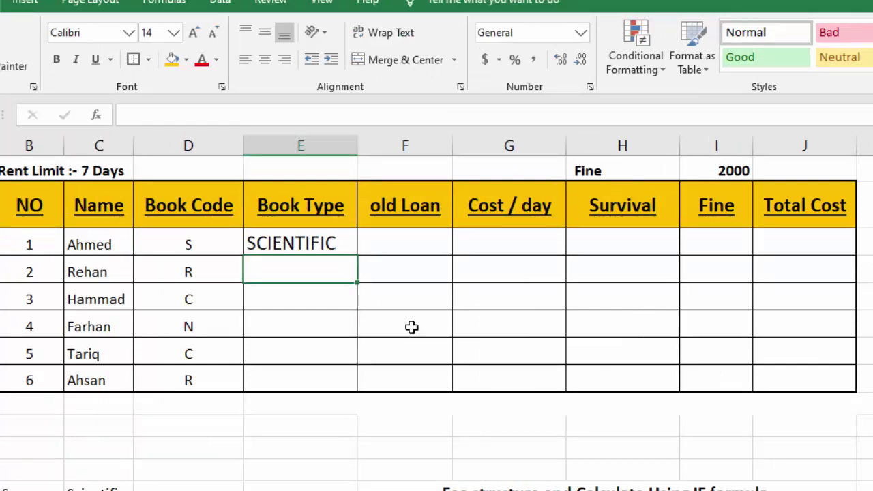
left_click(327, 246)
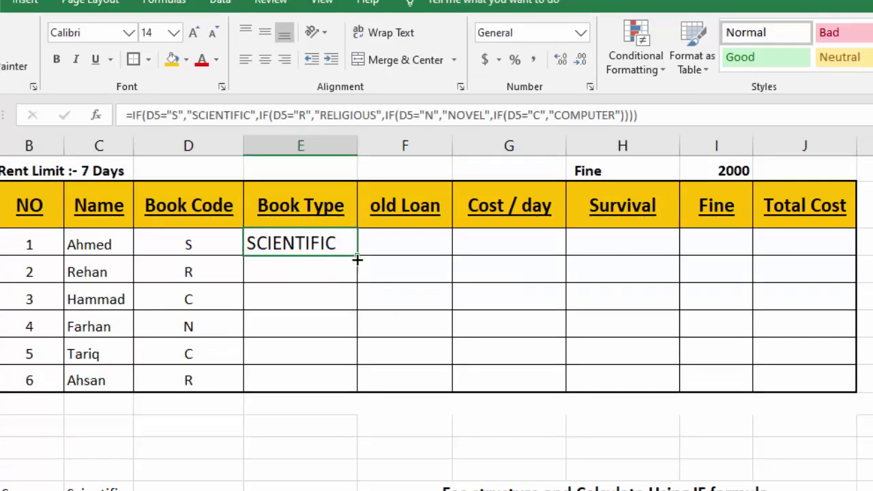
Step: Fill the Book Type formula down E5:E10 using the fill handle
double_click(356, 256)
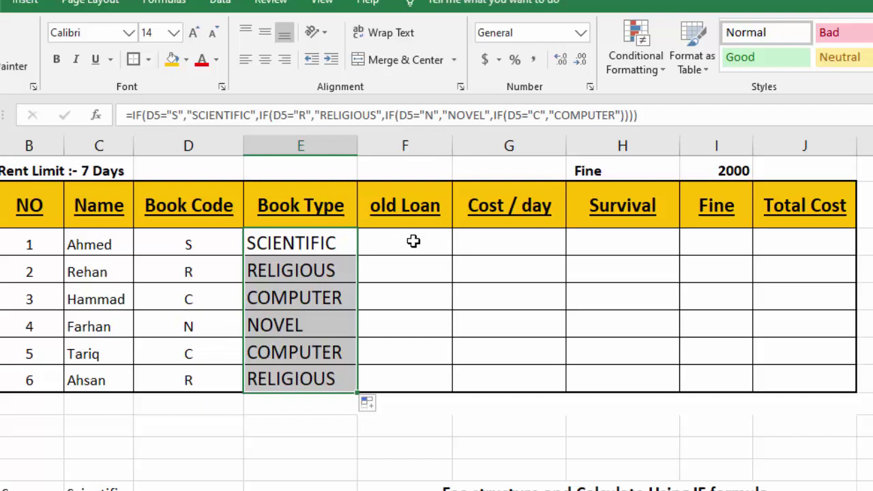
left_click(413, 241)
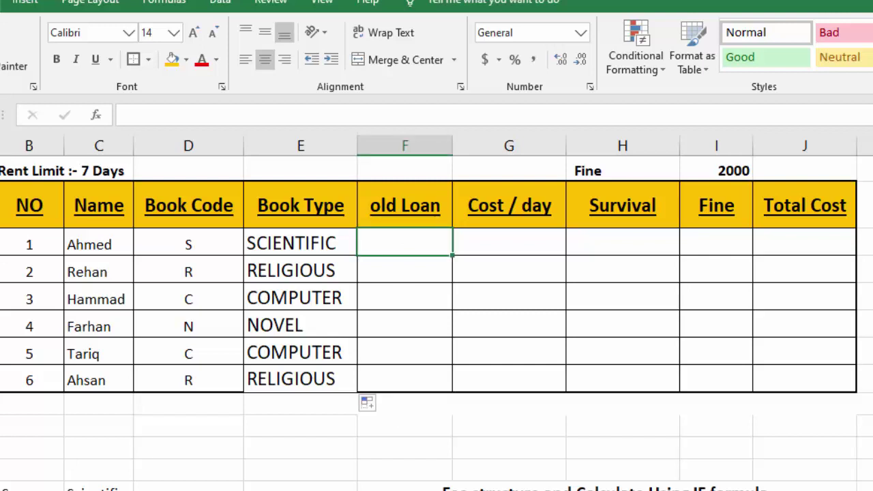
Step: Type a first pass of old Loan values down column F, starting with 8 and ending with 7
scroll(545, 237, "up", 1)
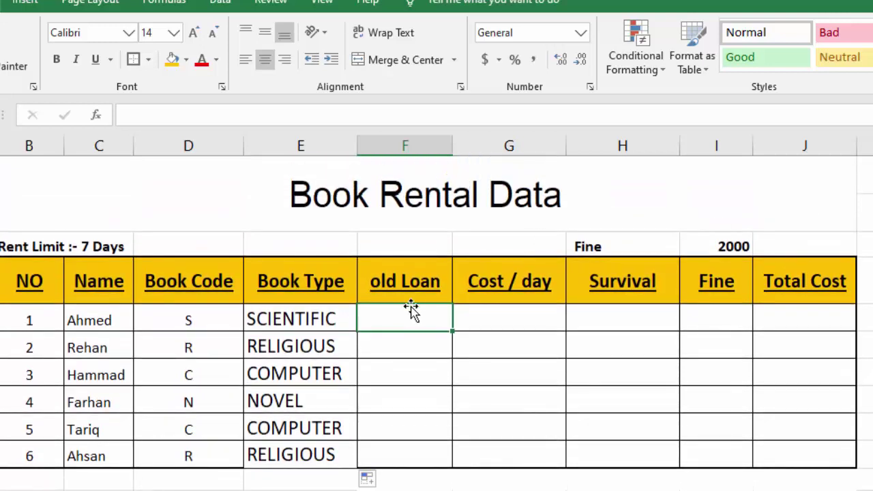
type("8")
key("Return")
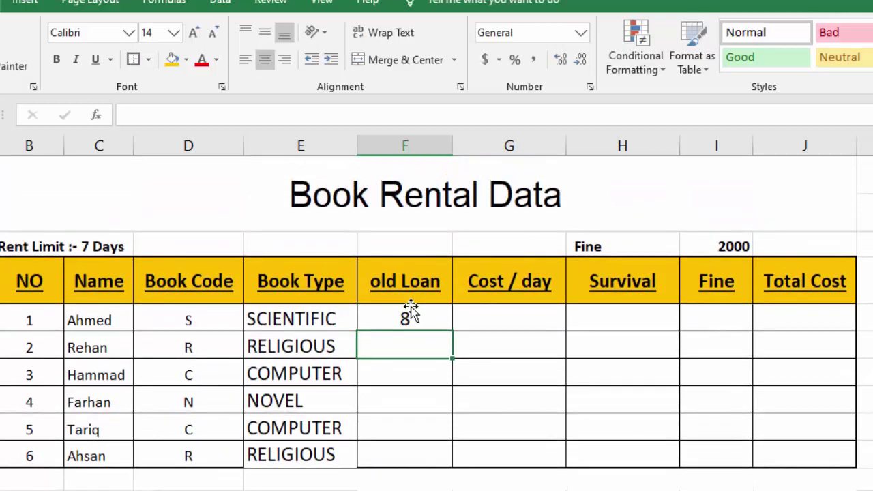
type("4")
key("Return")
type("3")
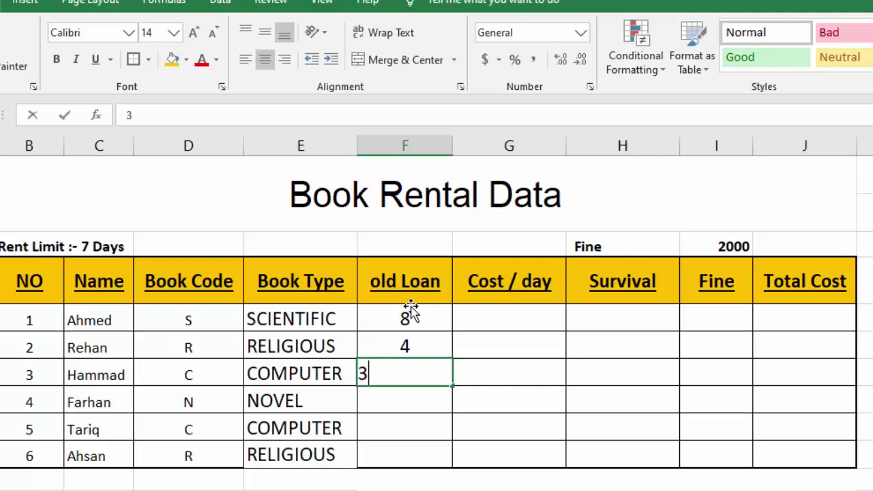
key("Return")
type("5")
key("Return")
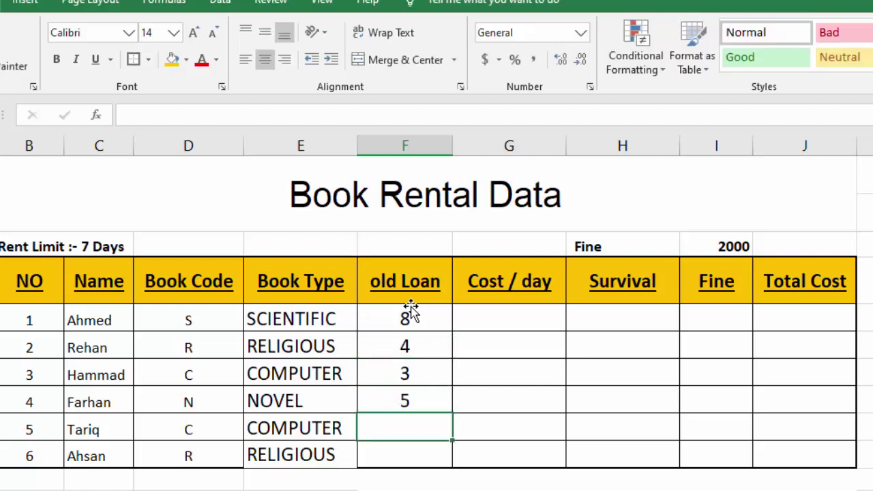
type("6")
key("Return")
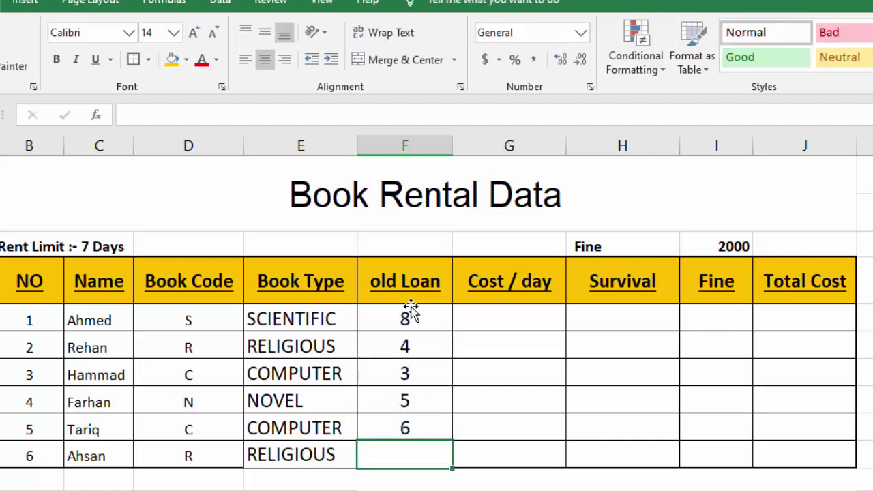
key("ctrl+z")
key("Down")
type("7")
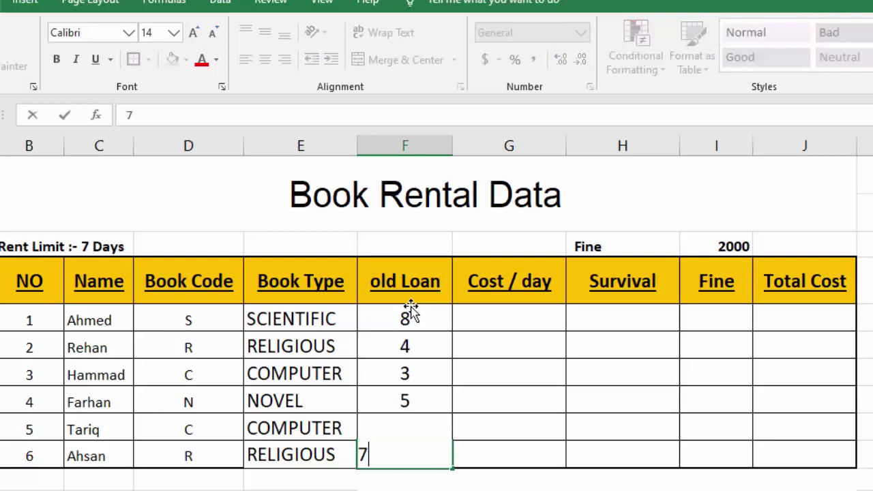
key("Return")
type("6")
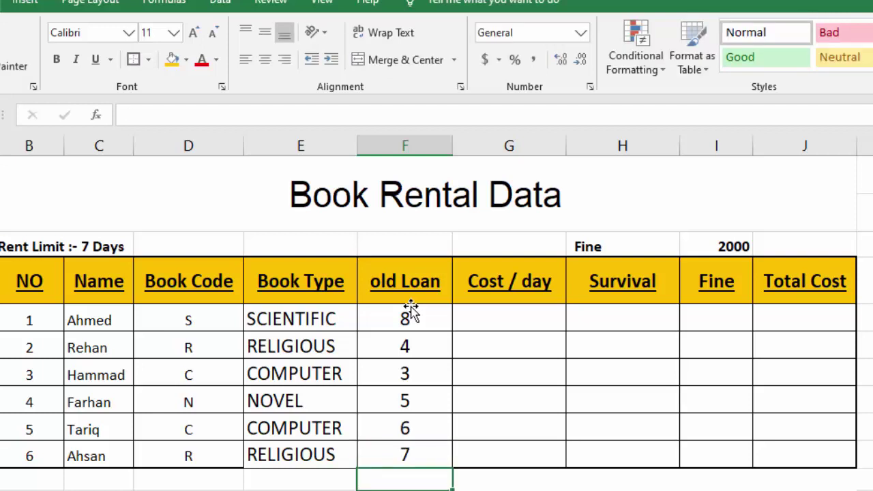
Step: Correct the middle old Loan values to 9, 6, 10 and 11
left_click(419, 341)
type("9")
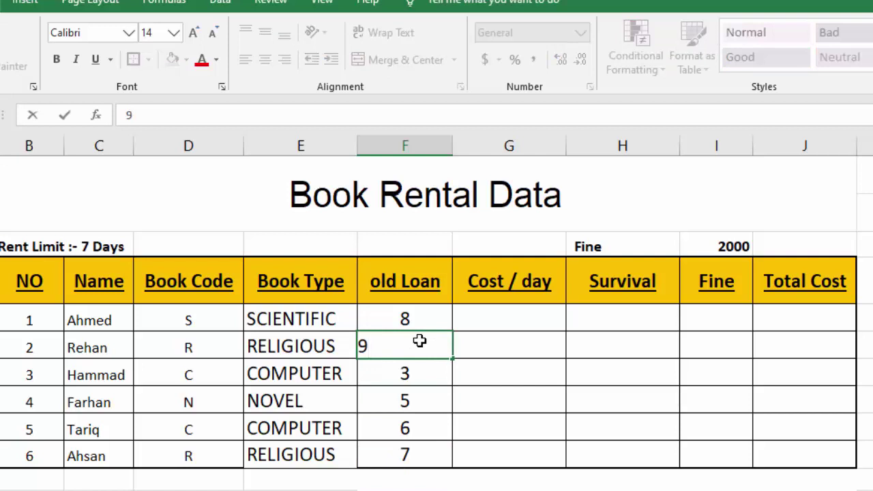
key("Return")
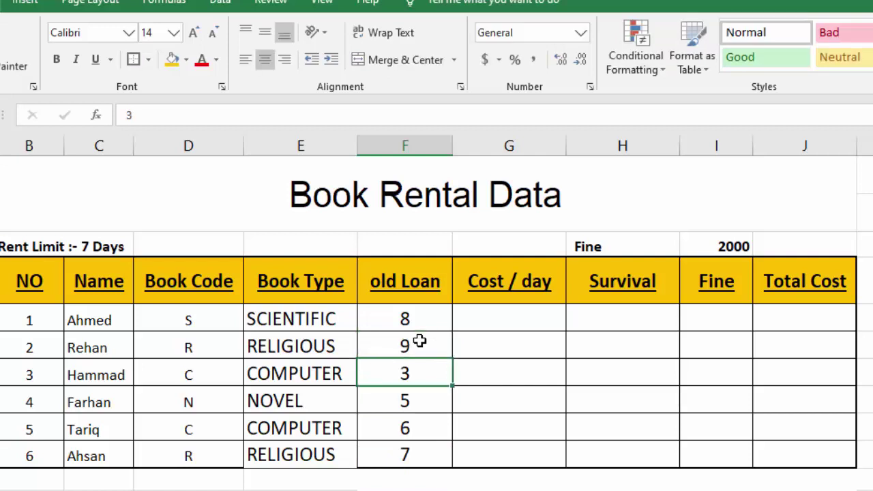
type("6")
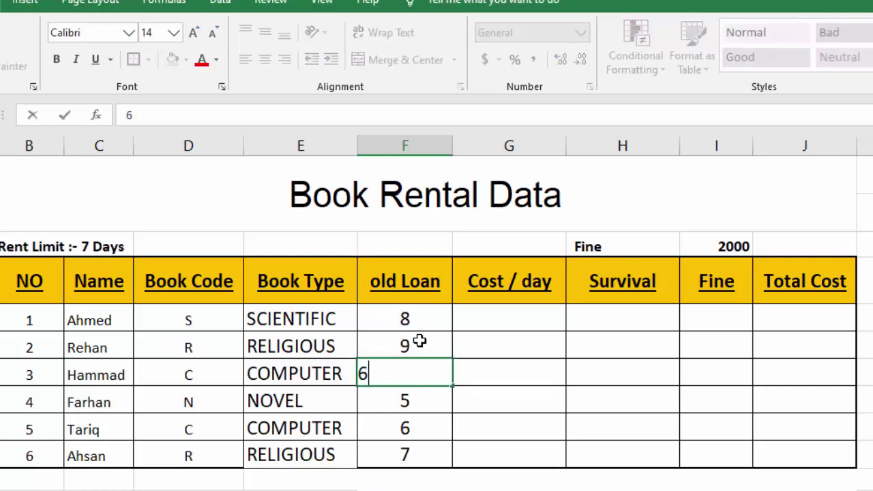
key("Return")
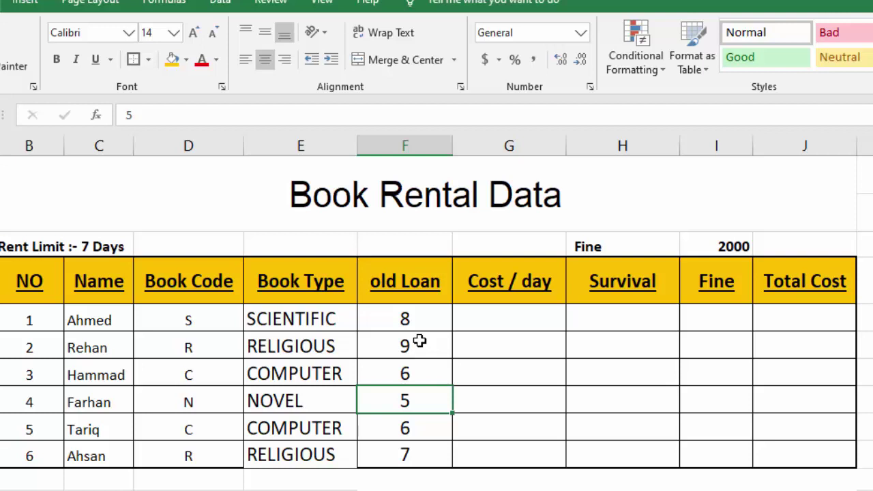
key("F2")
key("BackSpace")
type("10")
key("Return")
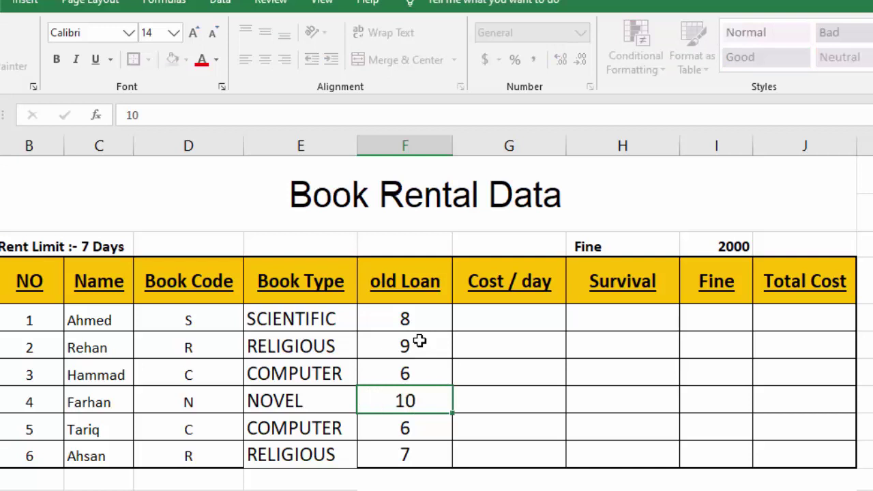
type("1")
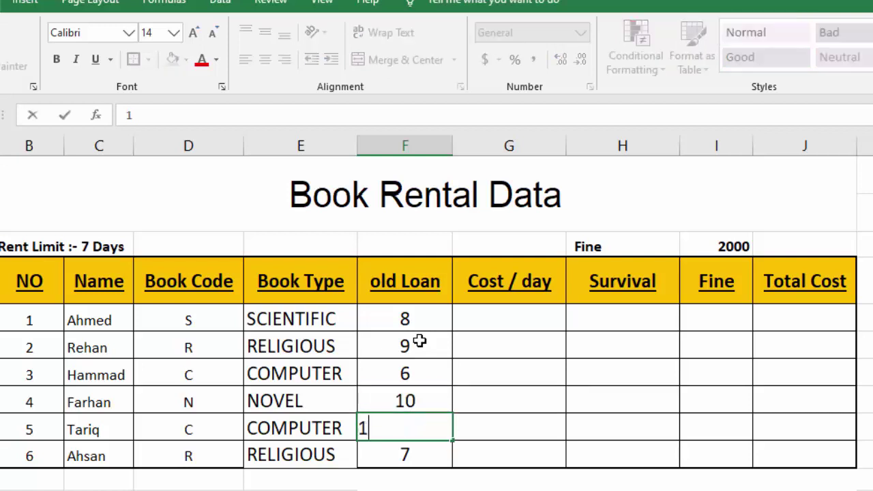
type("1")
key("Return")
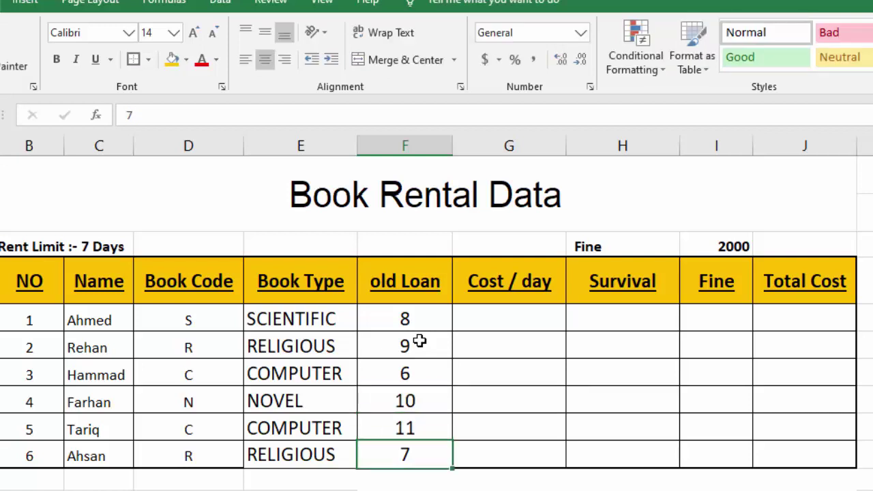
left_click(515, 322)
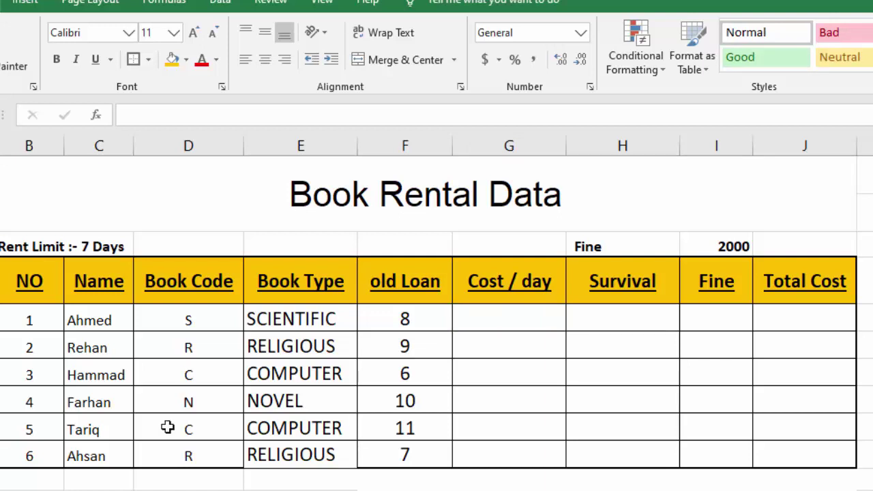
left_click(502, 323)
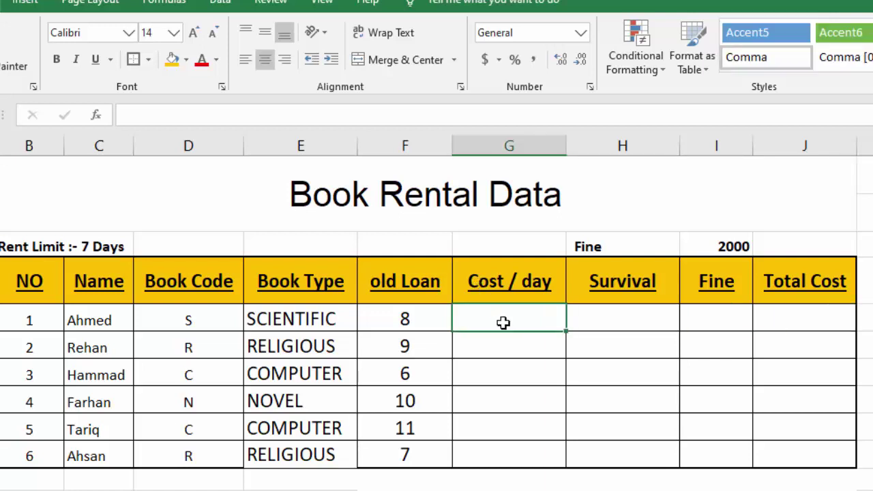
Step: In G5, begin a nested IF on D5 so code "S" costs 600 and code "N" costs 450
type("=IF(")
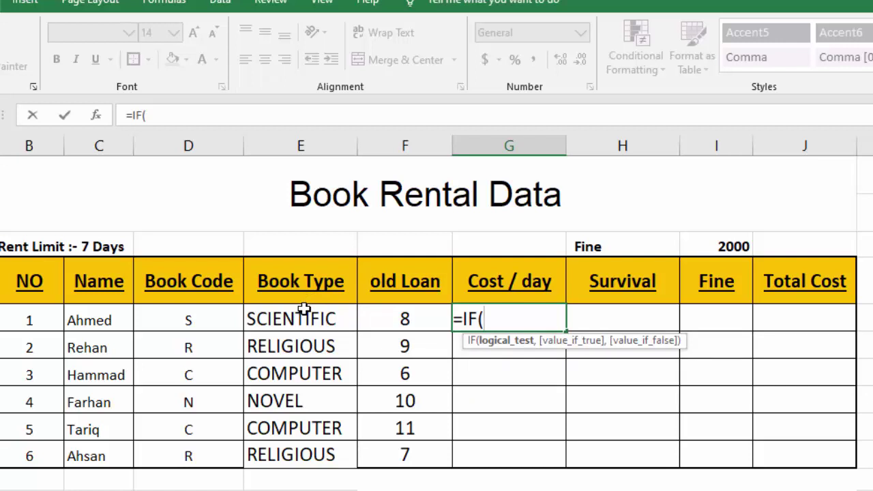
left_click(215, 311)
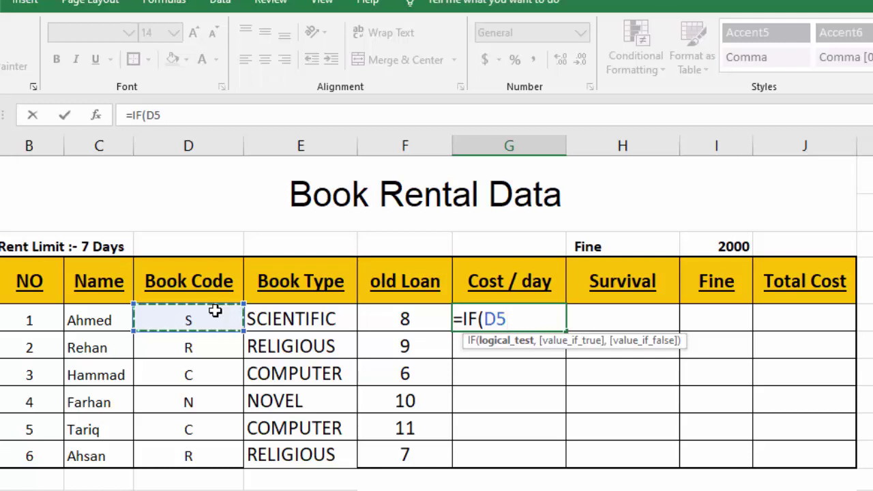
type("=")
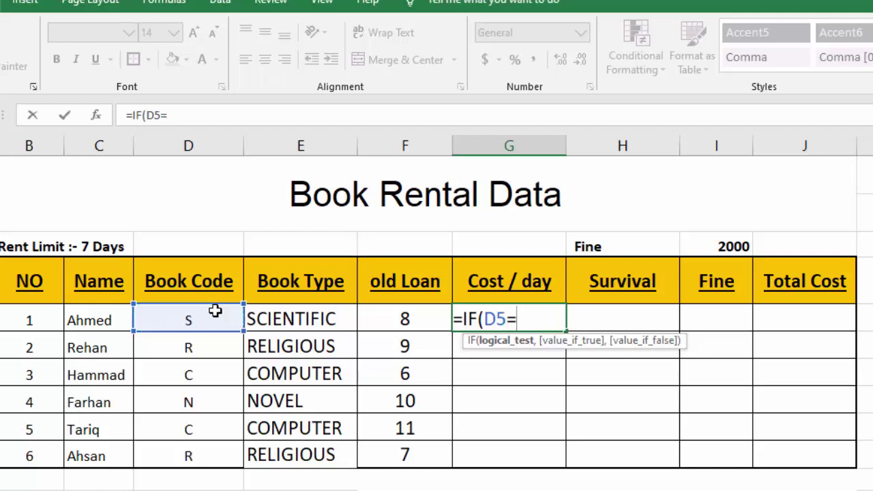
type("\"")
type("S\"")
type(",")
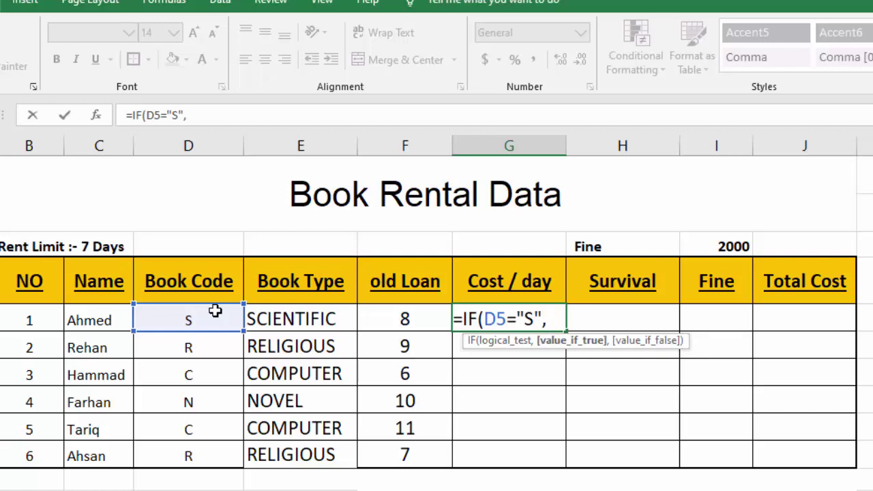
type("600")
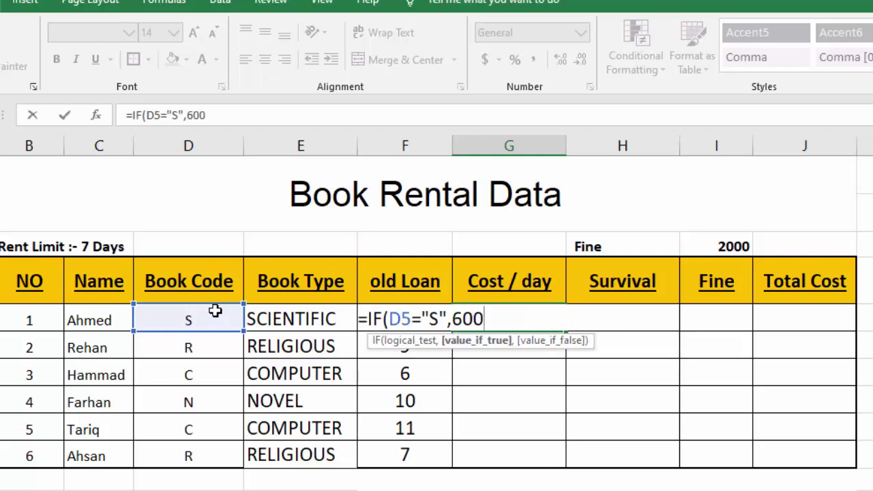
type(",I")
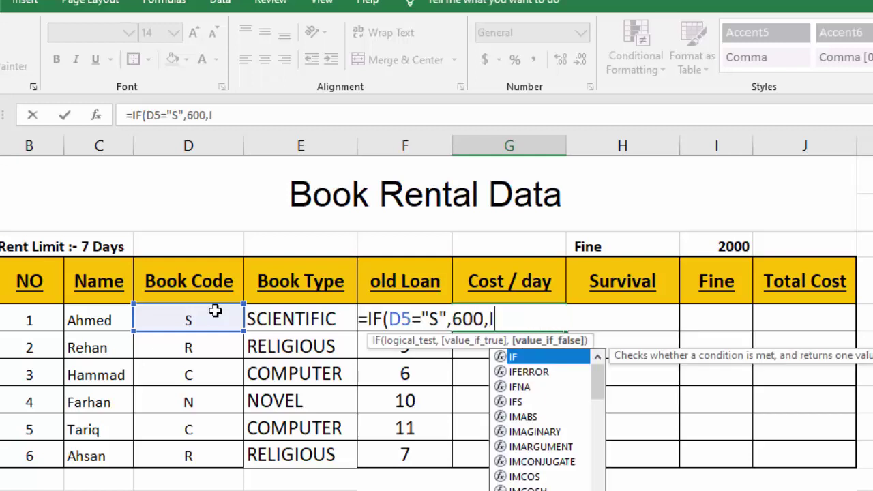
type("F(")
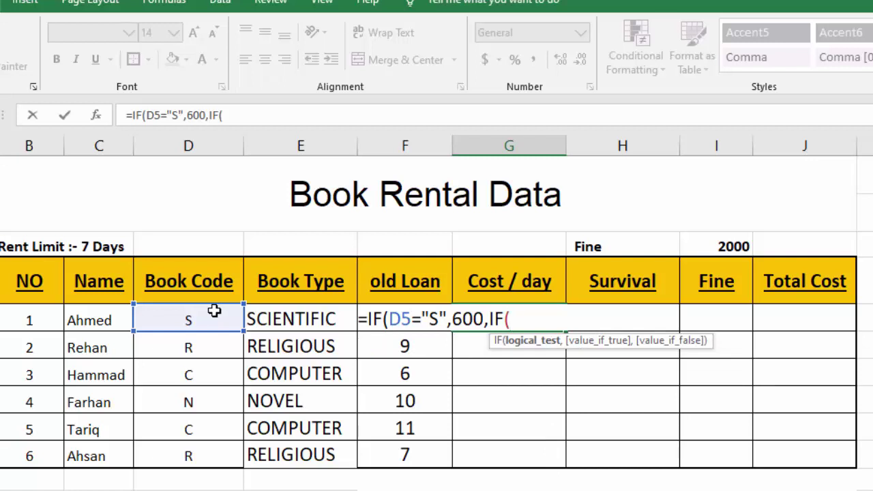
left_click(214, 311)
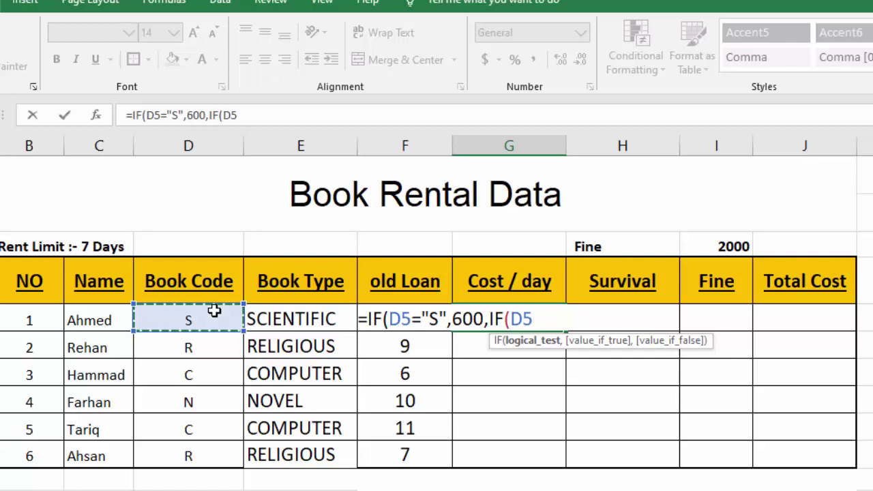
type("=")
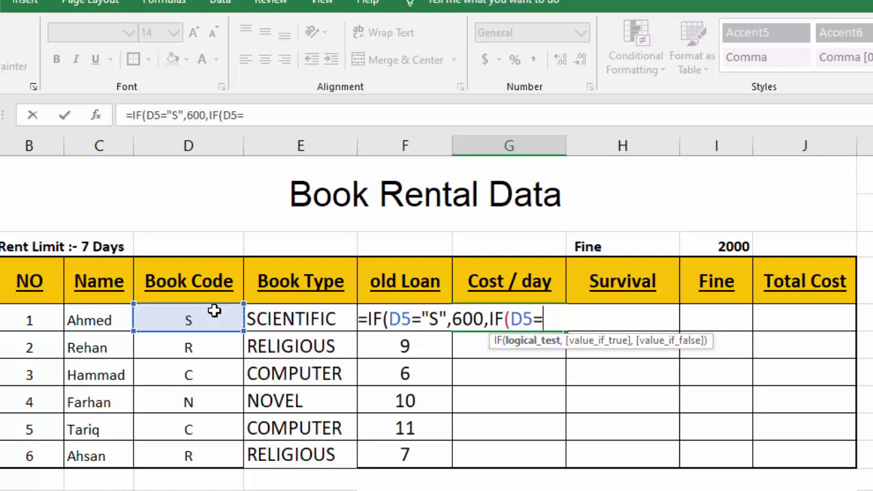
type("\"")
type("N\"")
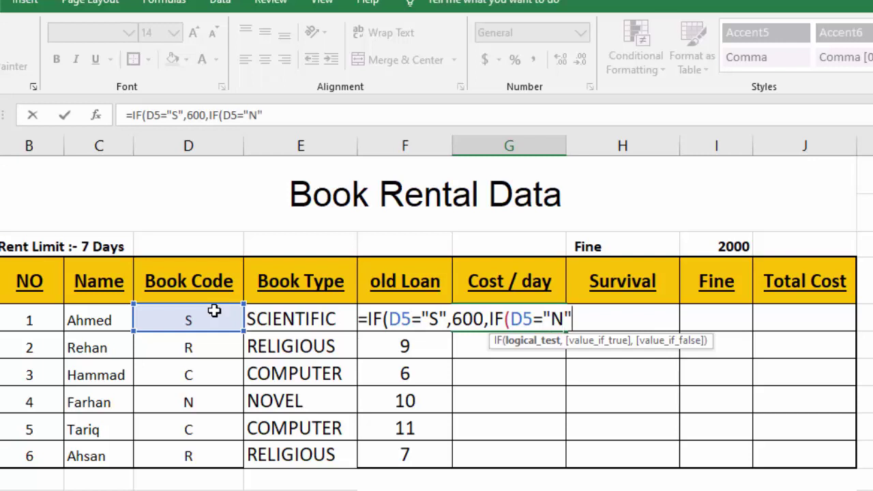
type(",")
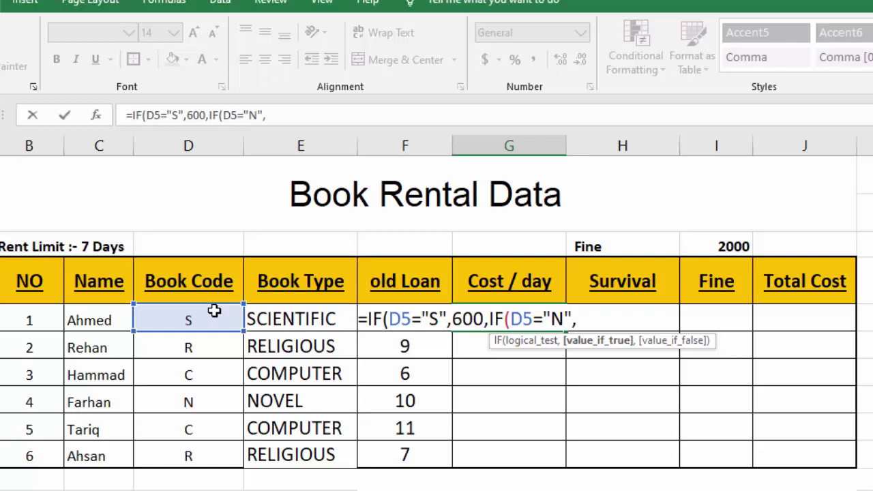
type("45")
type("0,")
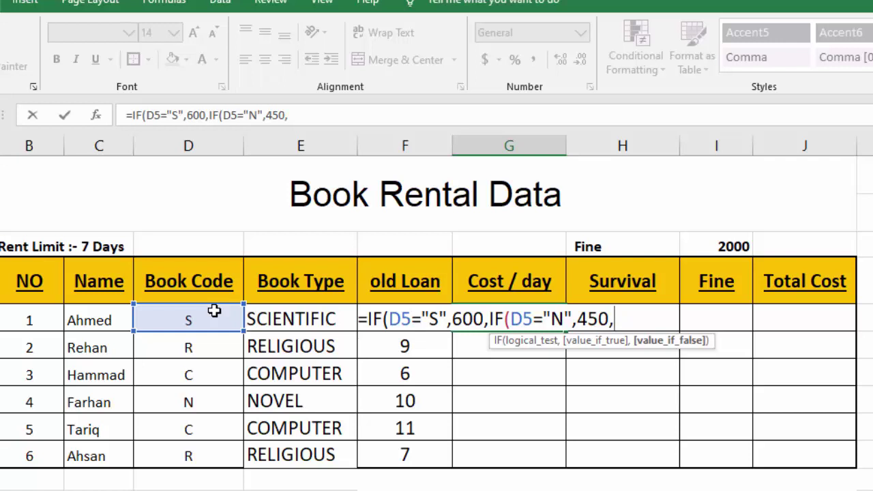
type("IF")
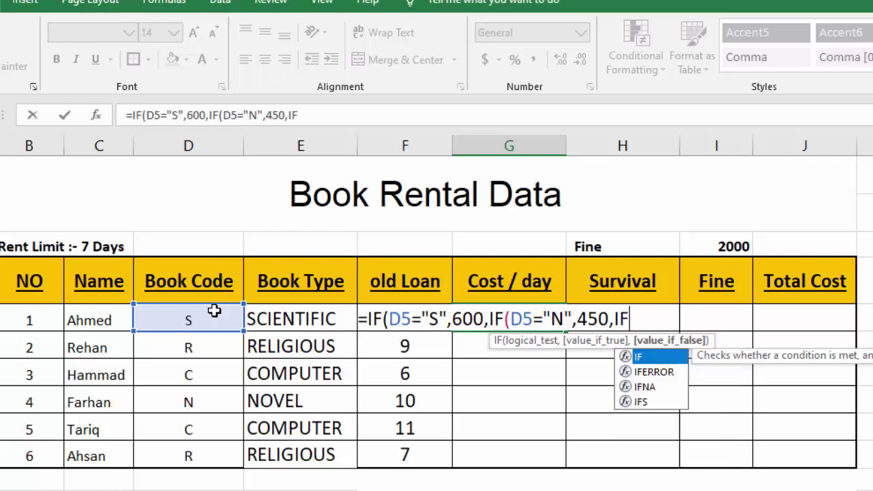
type("(")
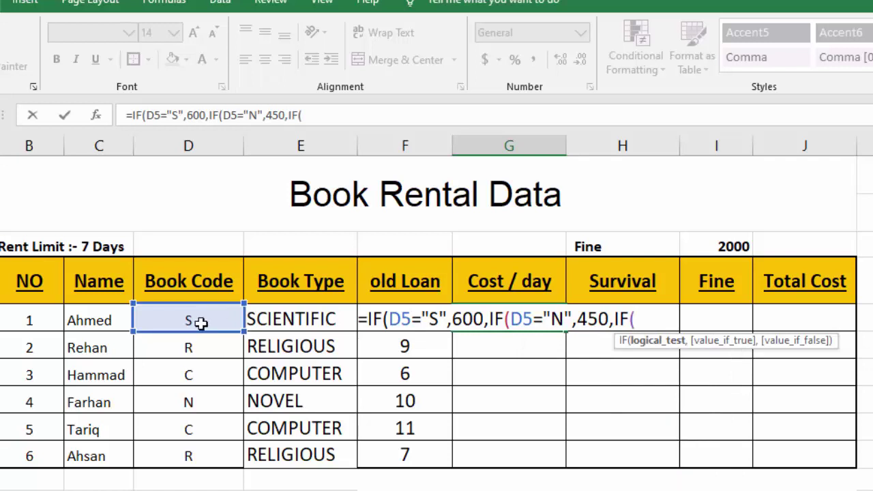
Step: Add branches so code "R" gives 700 and "C" gives COMPUTER, closing all brackets
left_click(201, 317)
type("=")
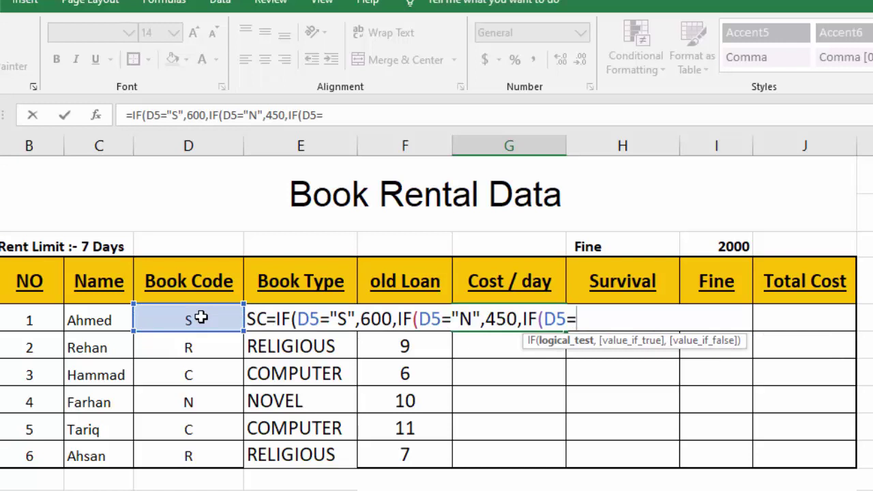
type("\"R")
type("\",")
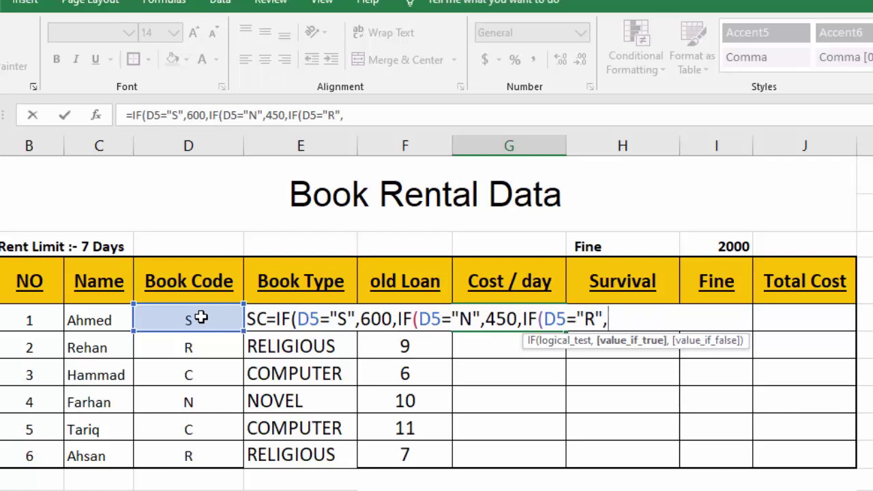
type("7")
type("00")
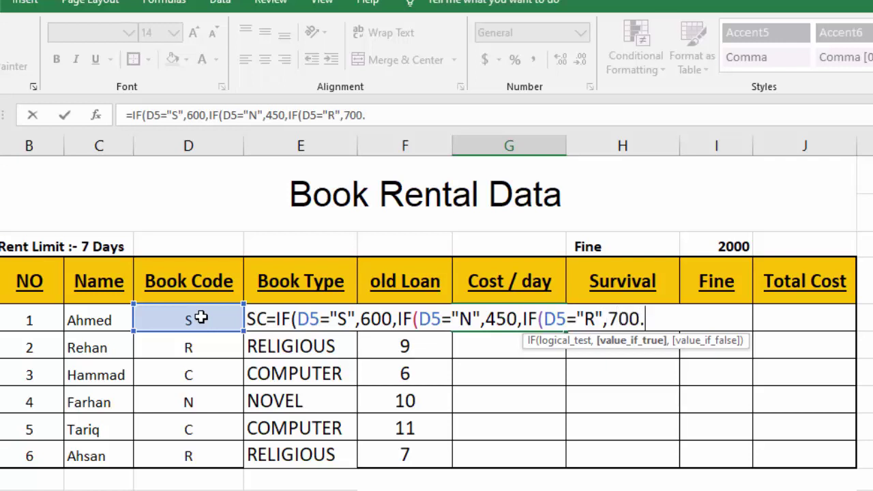
type(",IF")
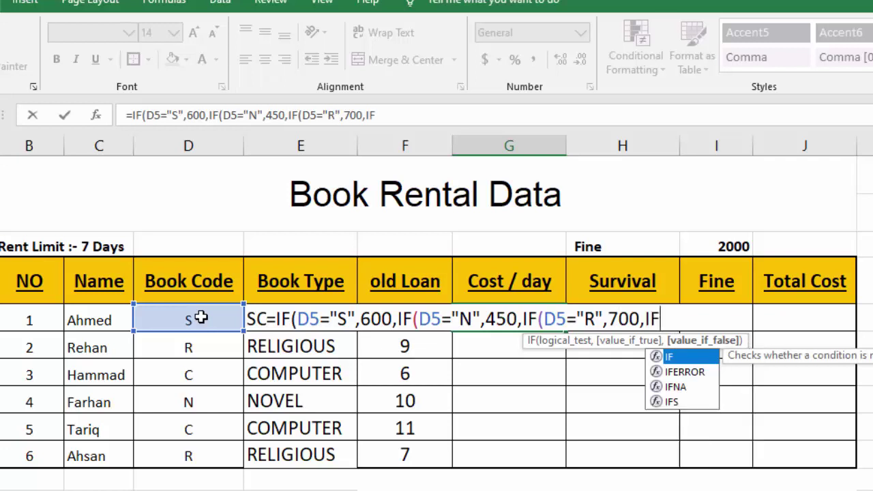
type("(")
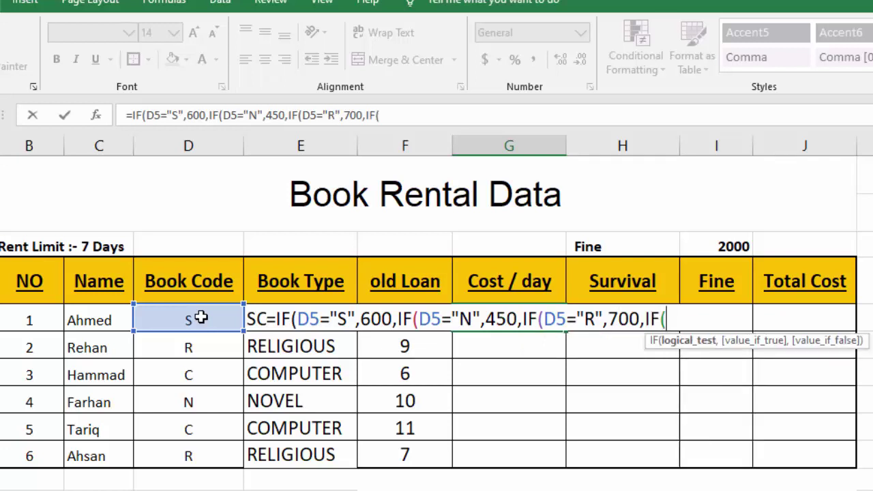
left_click(201, 317)
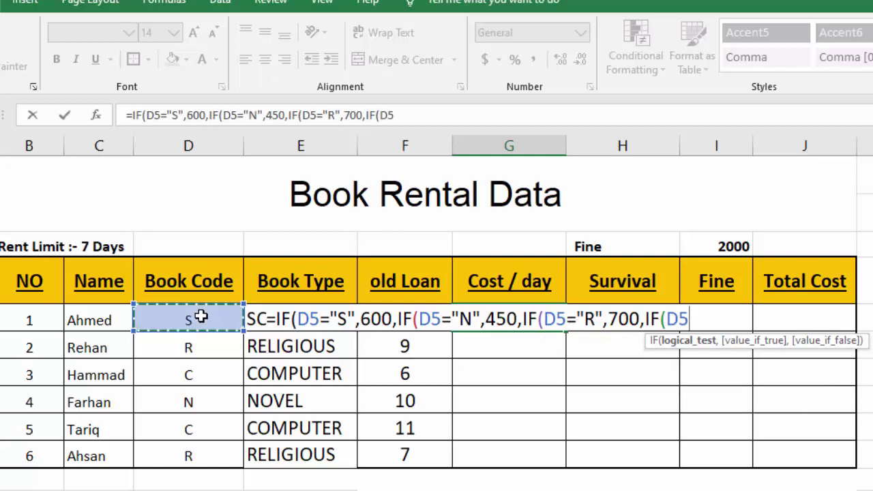
type("=")
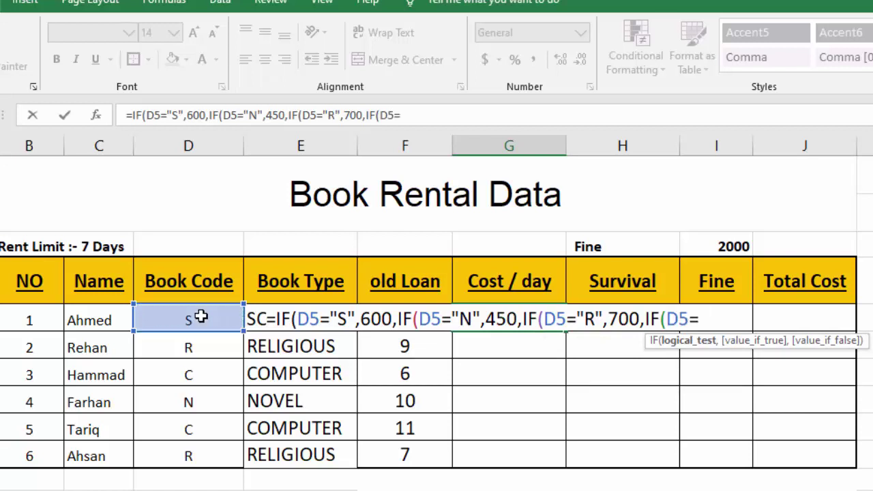
type("\"")
type("C")
type("\",")
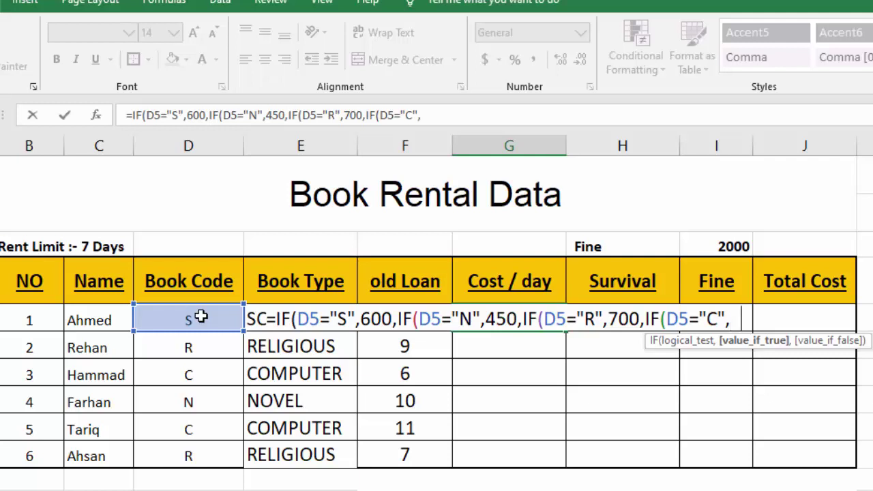
type("COMPUTER")
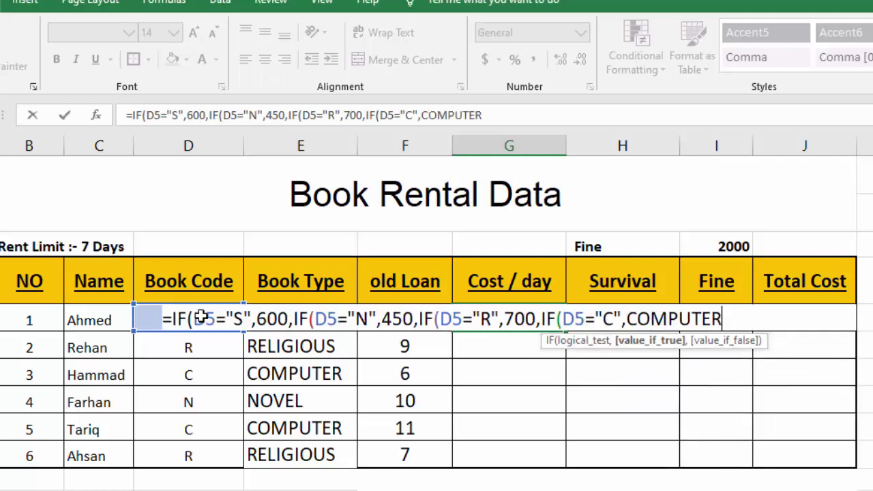
type(")))")
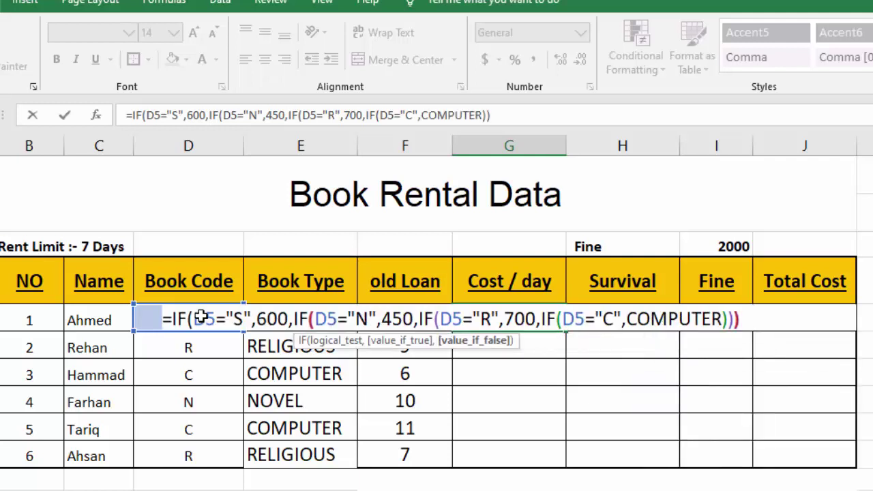
type(")")
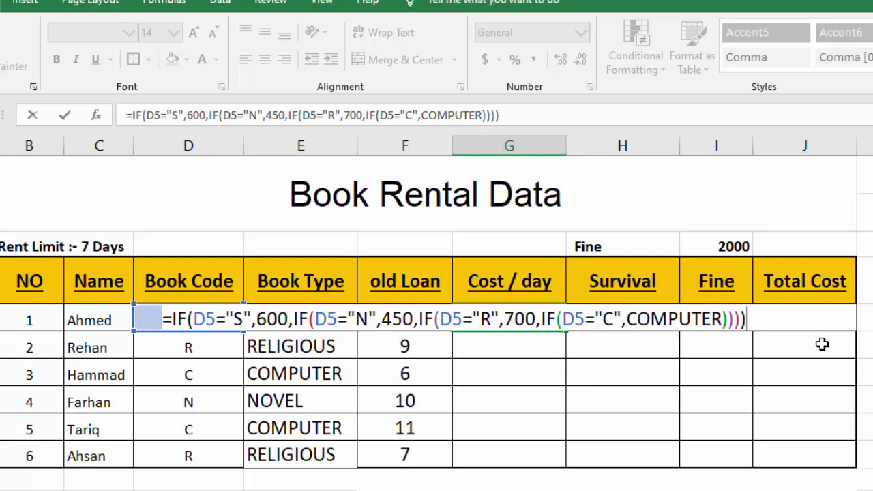
Step: Commit the nested IF book-code rate formula in G5, fill it down to G10, then reopen G5
key("Return")
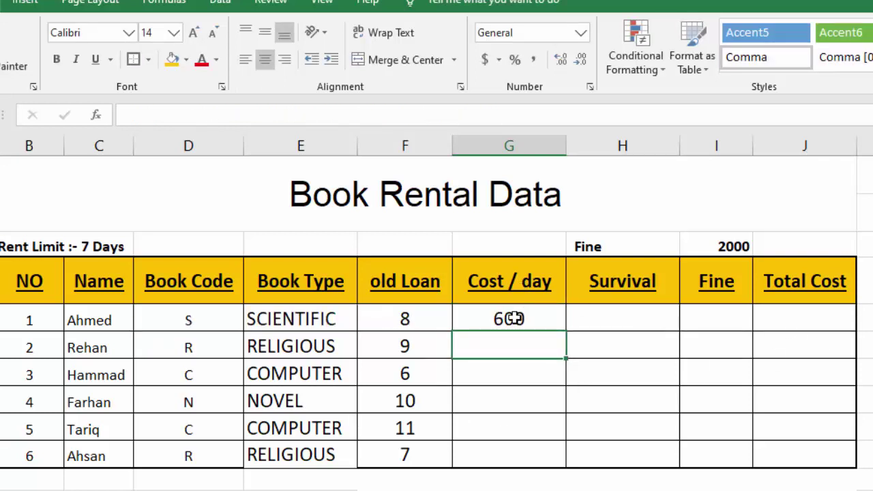
left_click(516, 318)
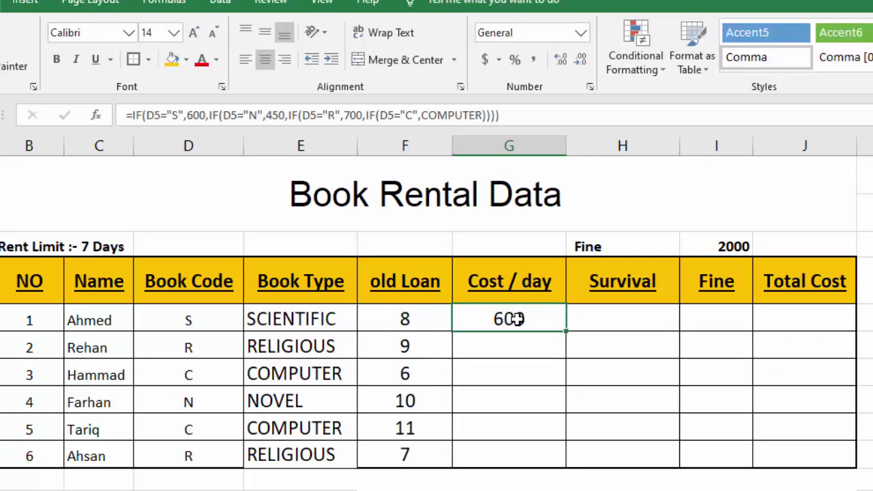
double_click(566, 331)
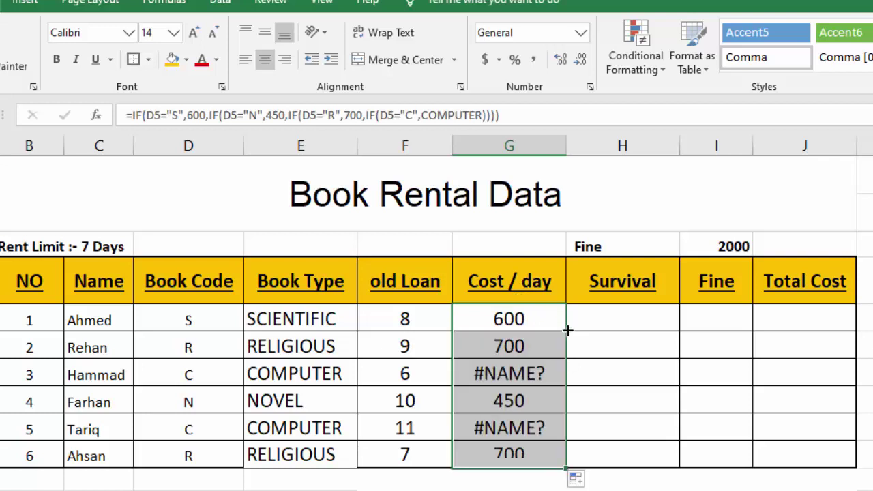
double_click(532, 319)
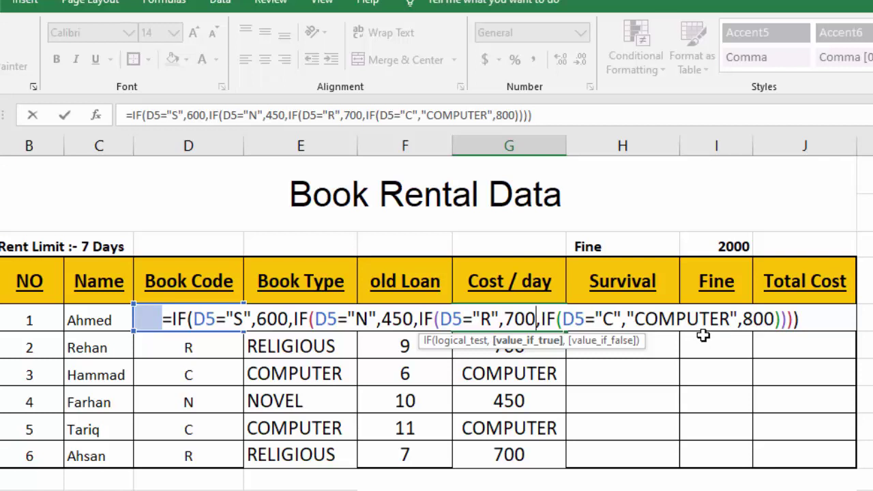
Step: Remove the COMPUTER text from G5's formula so code C returns 800, and refill G5:G10
left_click(733, 319)
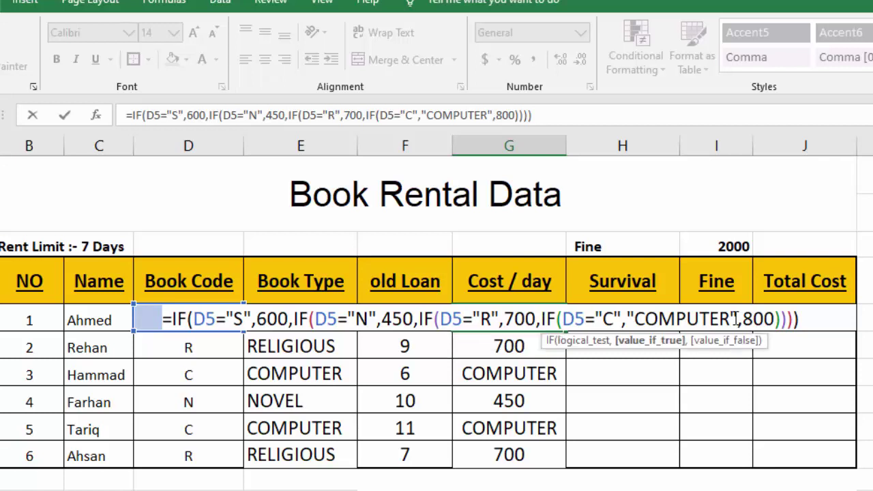
key("BackSpace")
key("BackSpace")
key("BackSpace")
key("BackSpace")
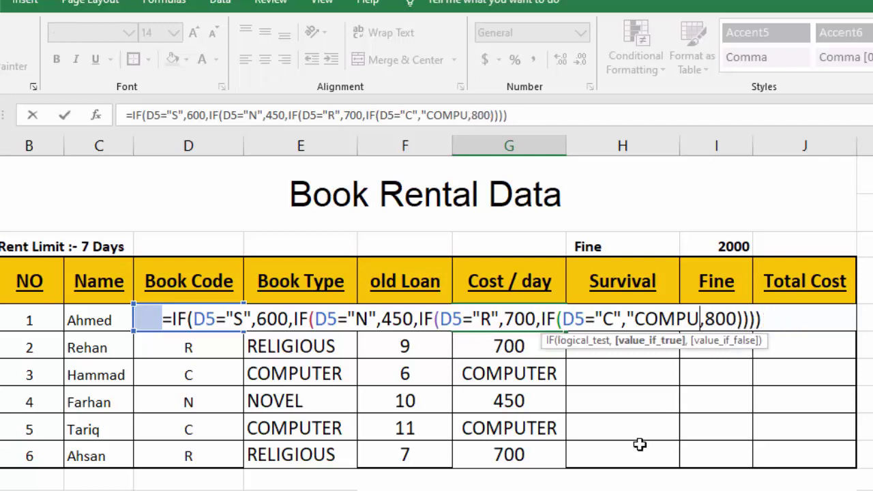
key("BackSpace")
key("BackSpace")
key("BackSpace")
key("BackSpace")
key("BackSpace")
key("BackSpace")
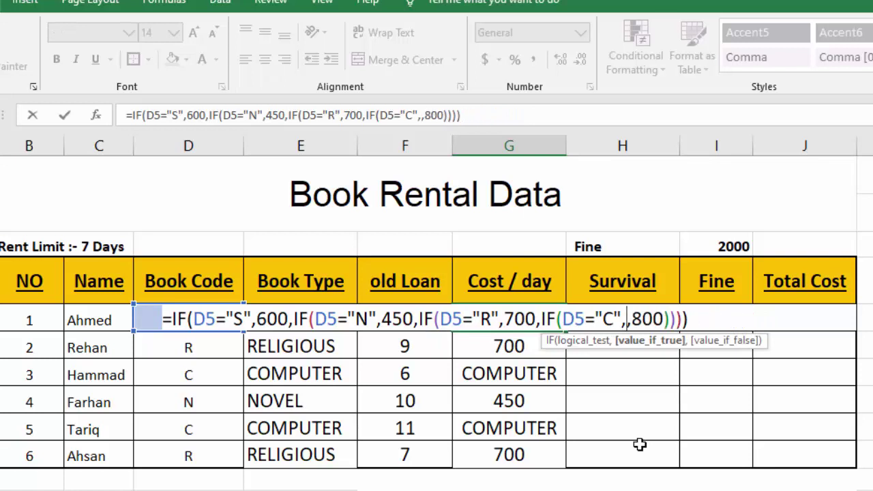
key("BackSpace")
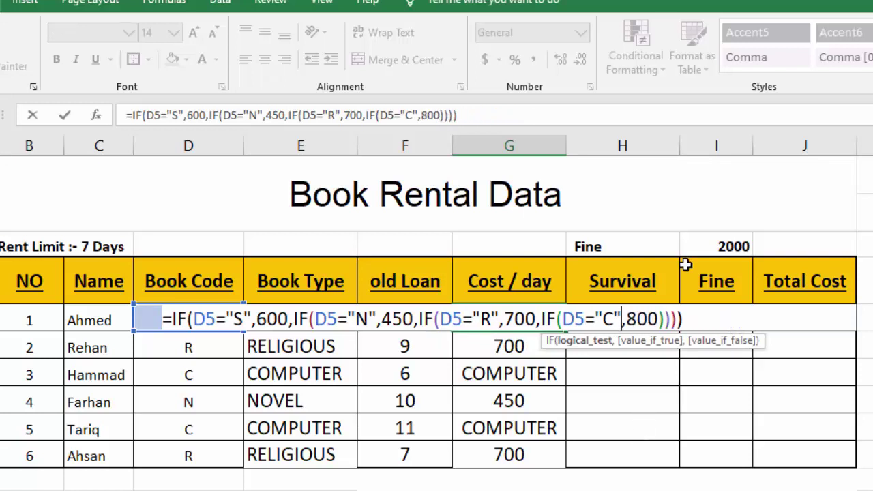
key("Return")
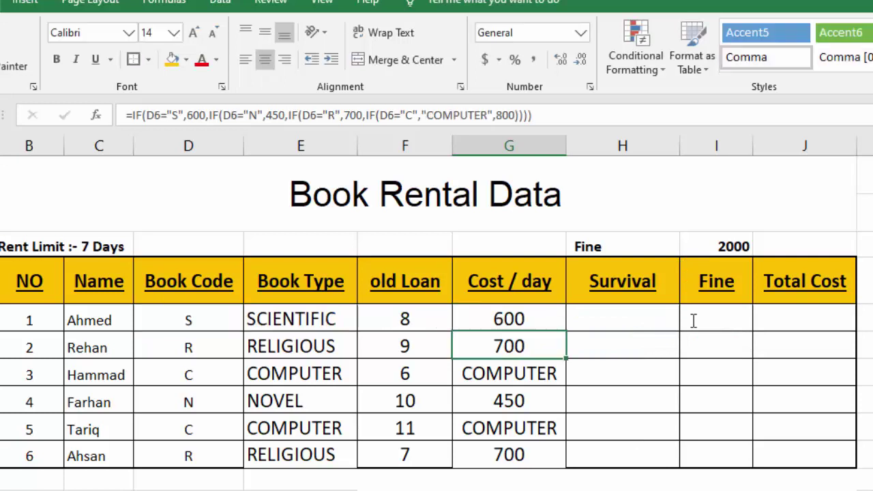
left_click(511, 318)
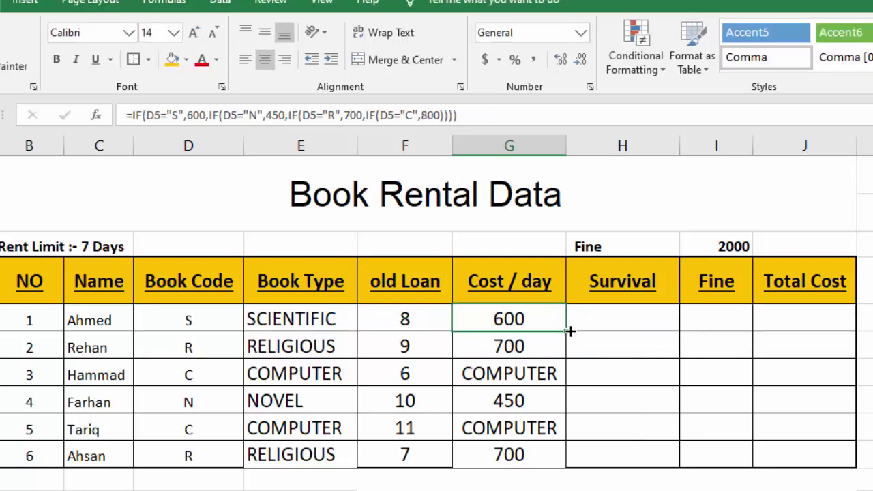
double_click(569, 331)
double_click(569, 331)
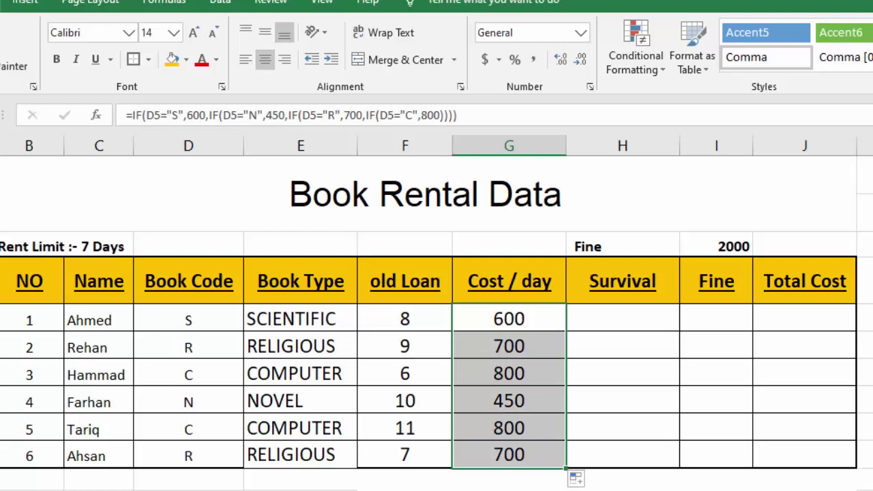
left_click(647, 319)
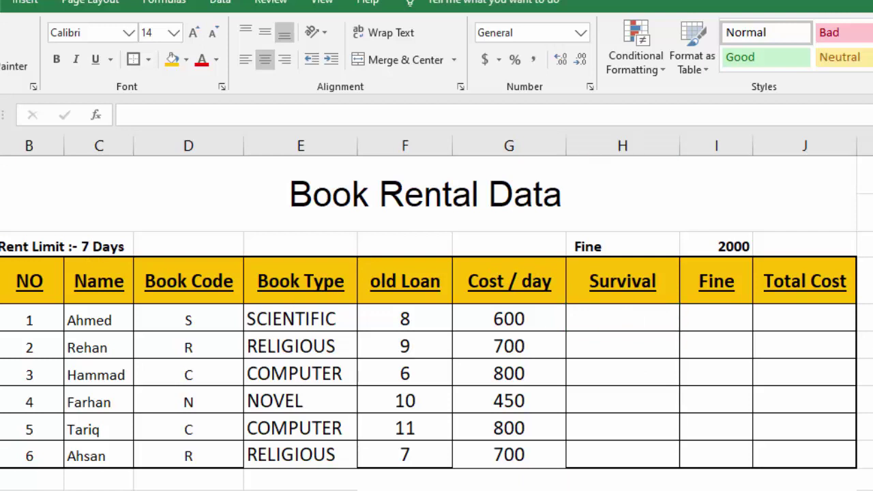
Step: Start a Survival IF formula in H5 testing F5>7, then discard it
double_click(667, 308)
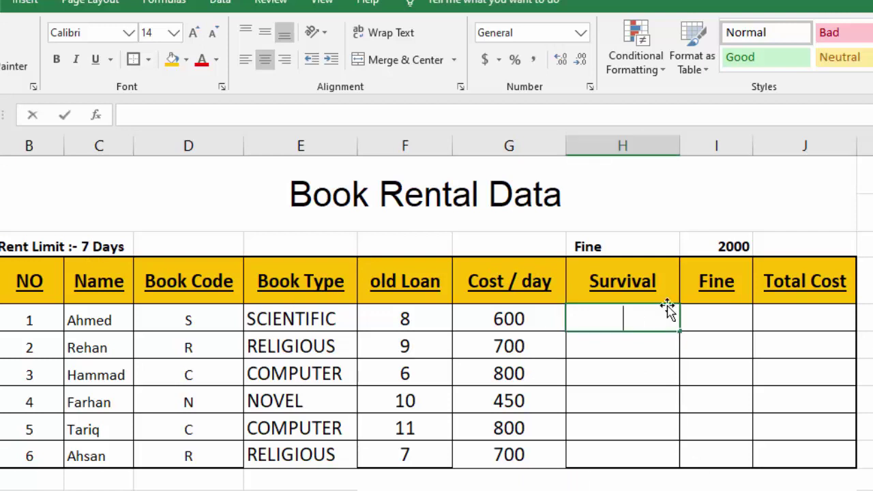
type("=IF")
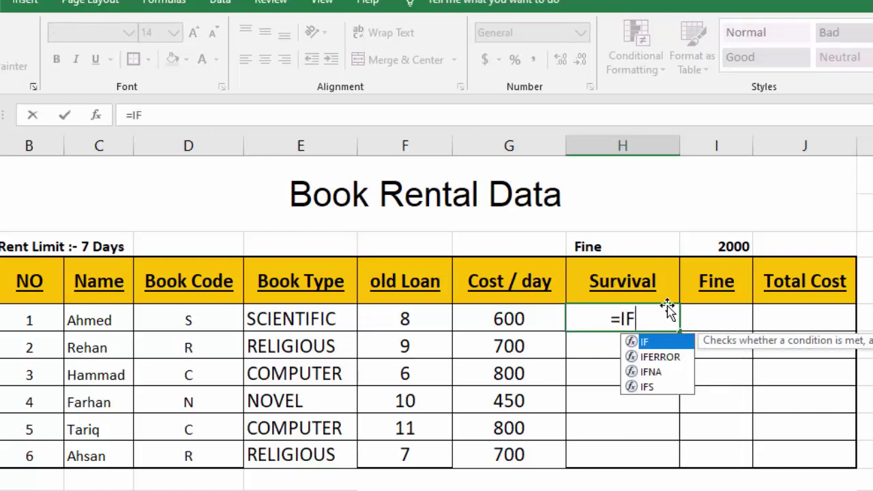
type("(")
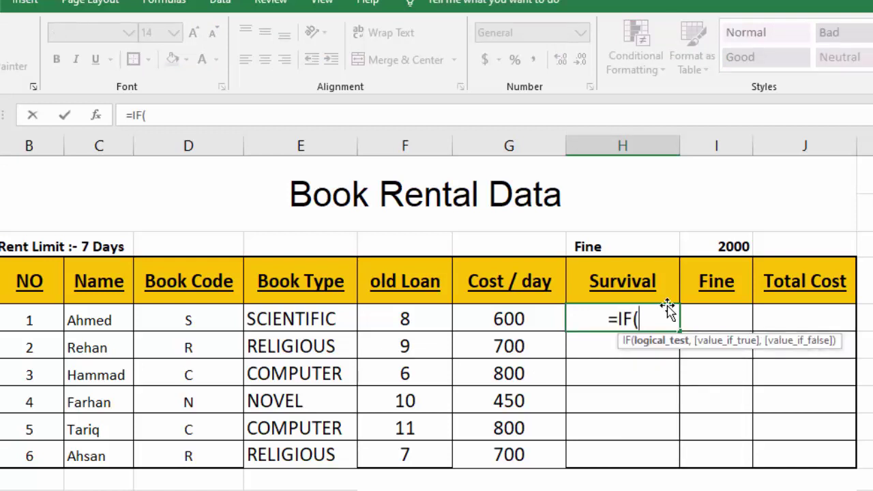
left_click(420, 313)
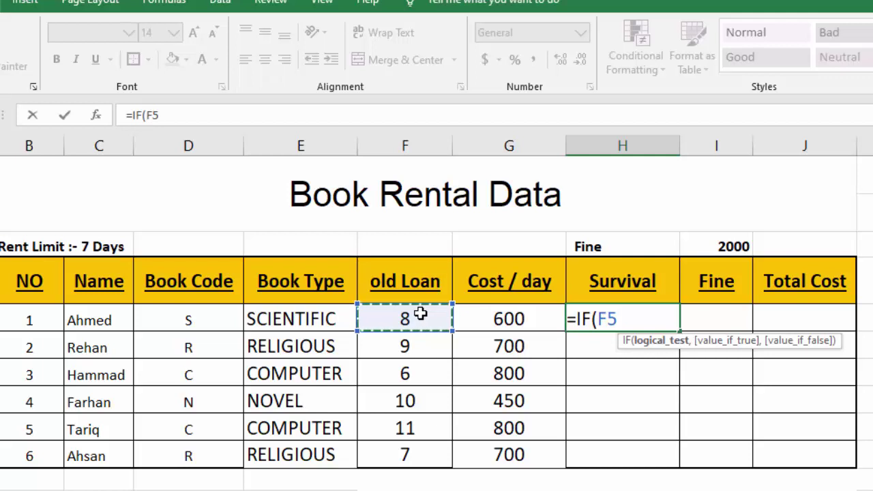
type(">")
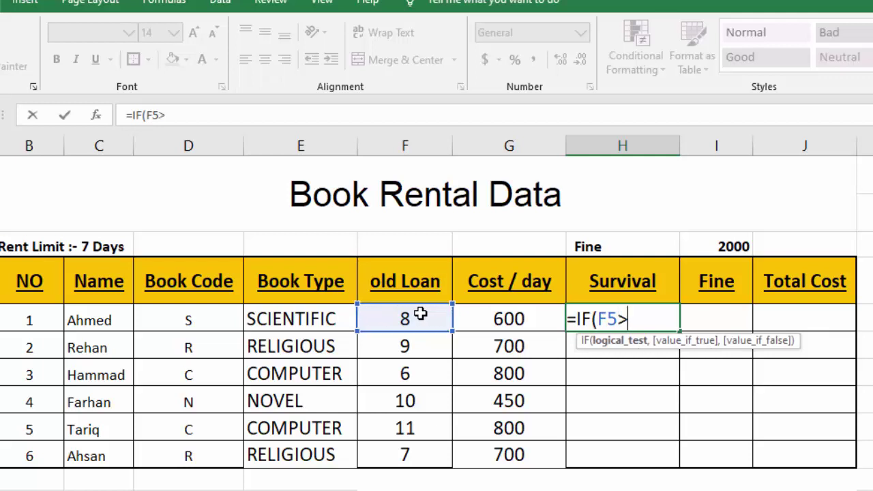
type("7")
type(",")
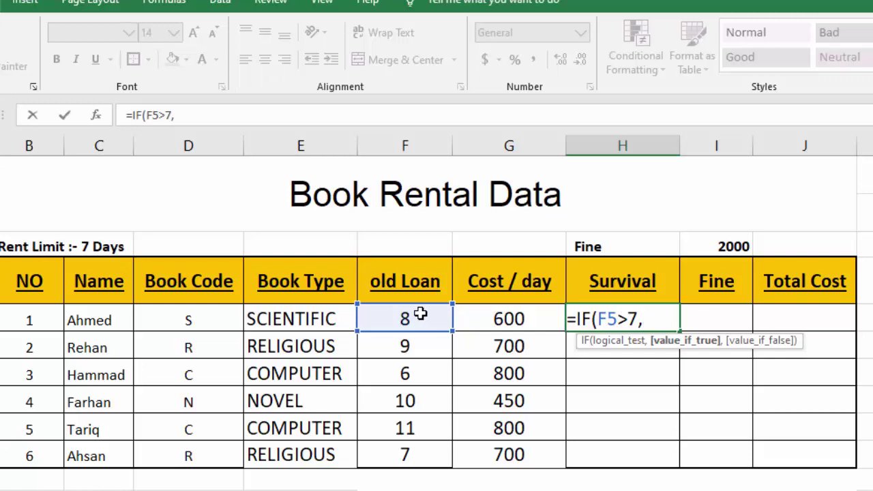
key("Escape")
Step: Enter =IF(F5>7,F5-7,0) in H5 and fill it down to H10
type("=I")
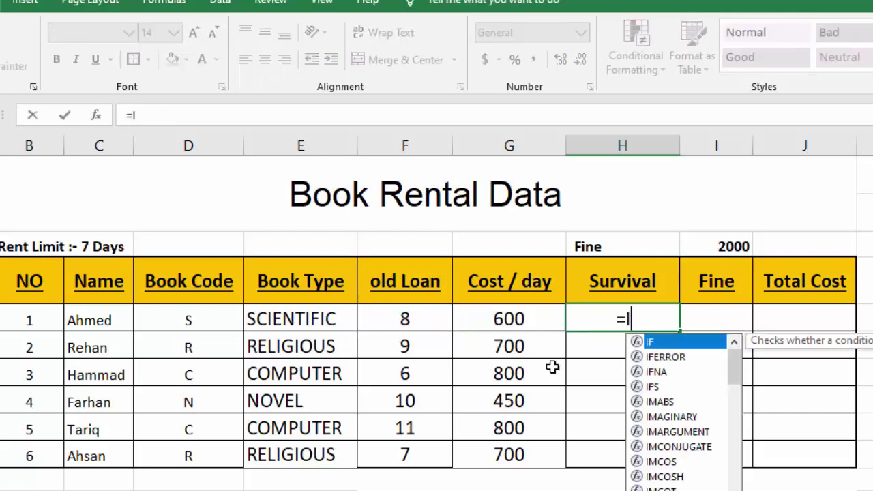
type("F(")
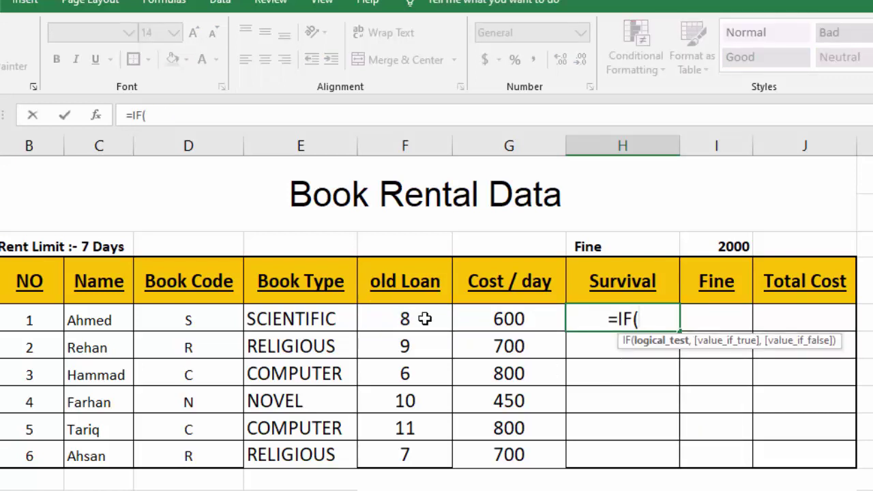
left_click(424, 319)
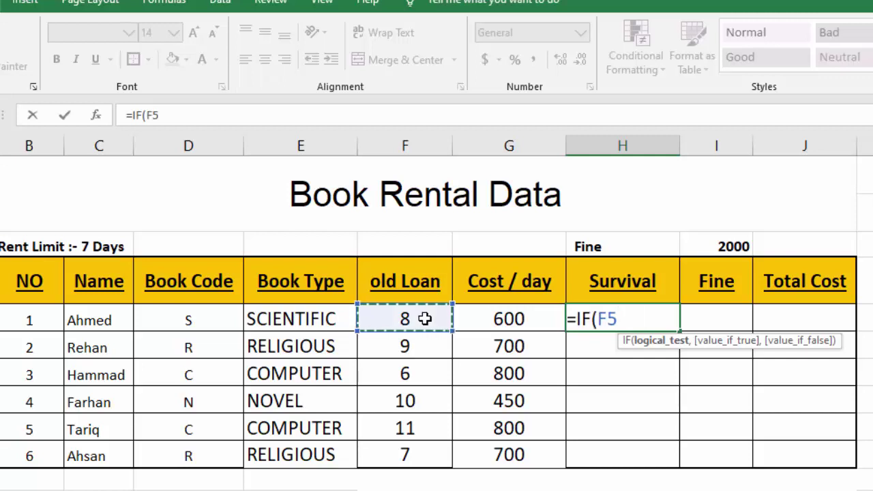
type(">")
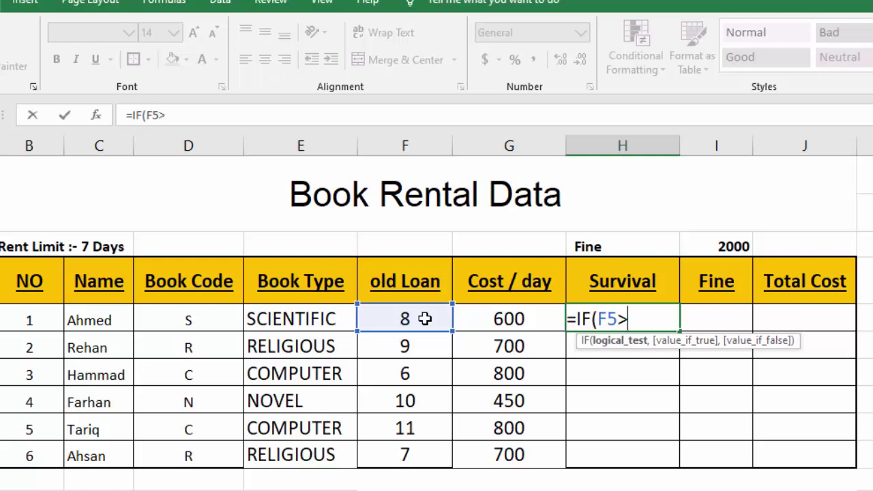
type("7")
type(",")
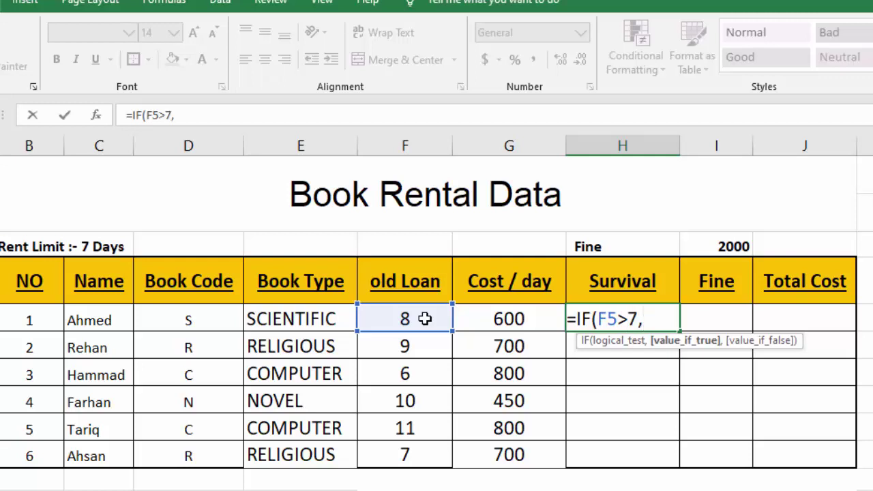
left_click(424, 318)
type("-")
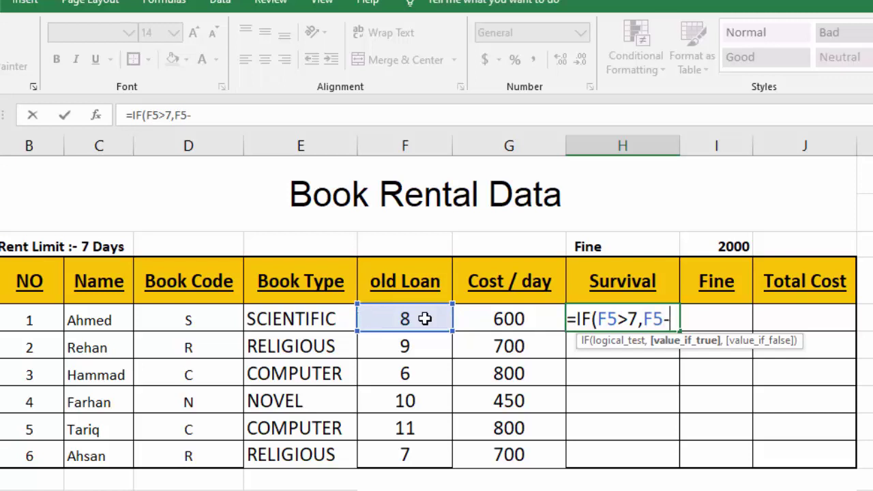
type("7")
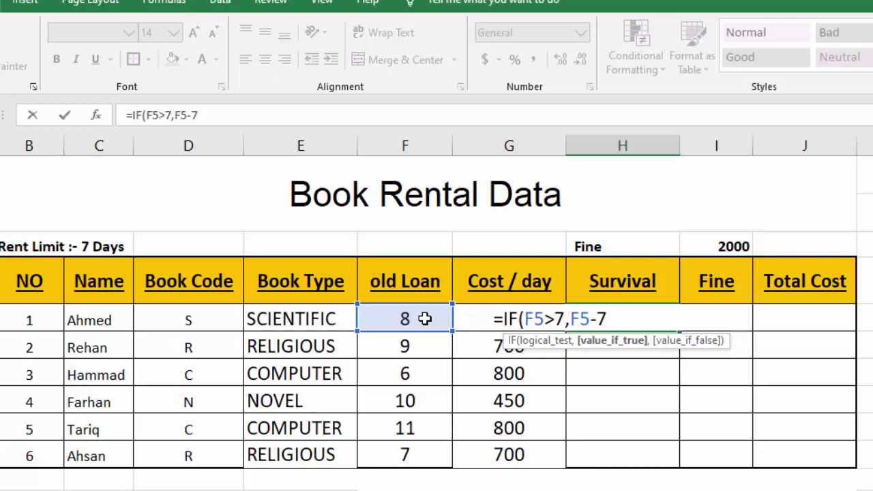
type(",")
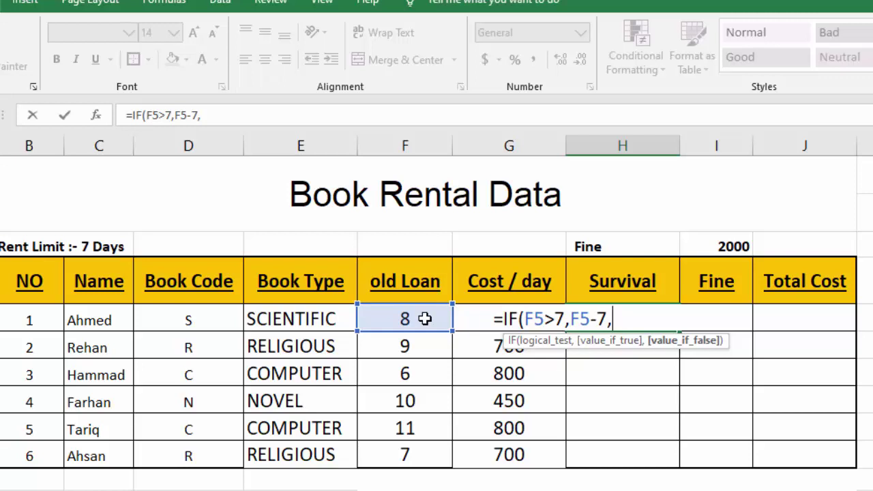
type("0")
type(")")
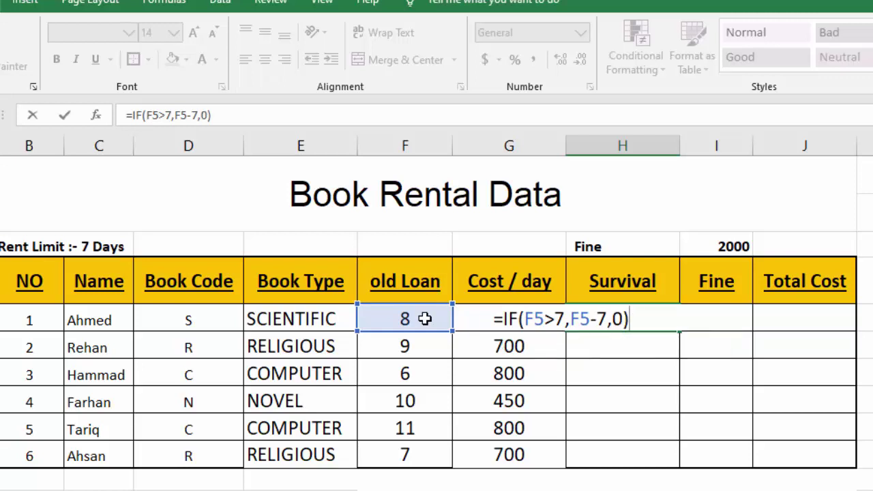
key("Return")
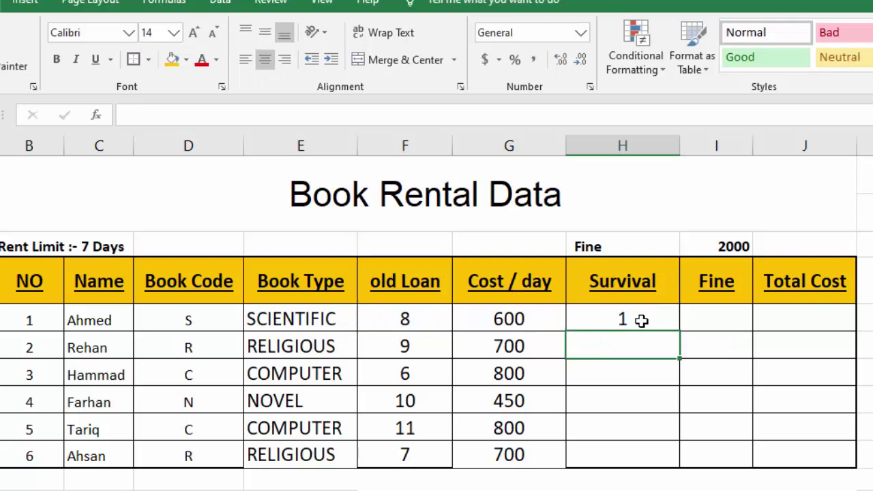
left_click(641, 321)
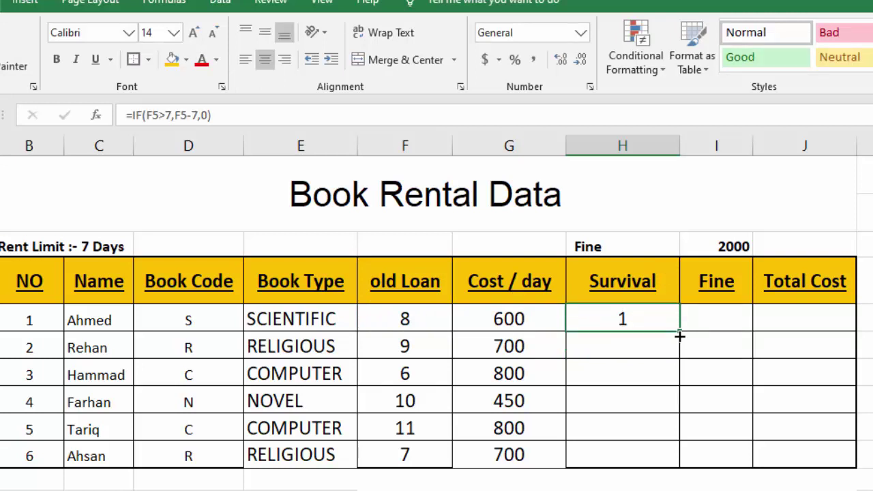
double_click(680, 336)
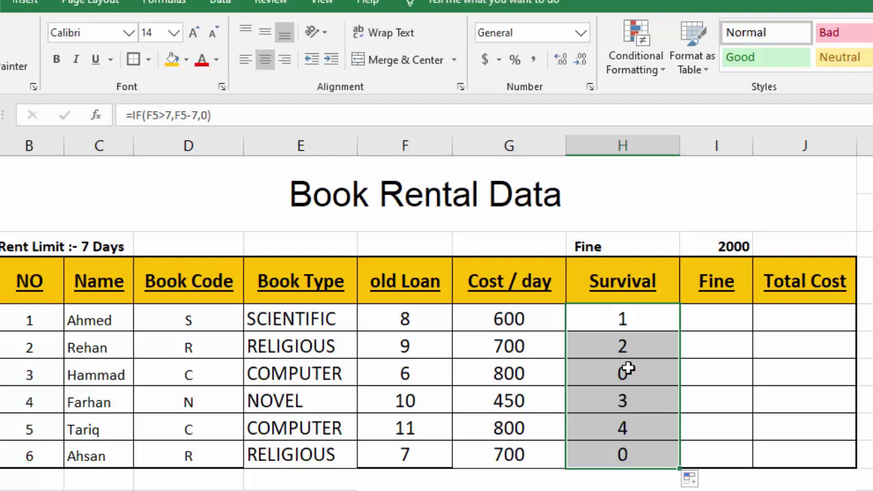
Step: Enter =H5*$I$3 in I5 and fill the Fine formula down to I10
left_click(711, 317)
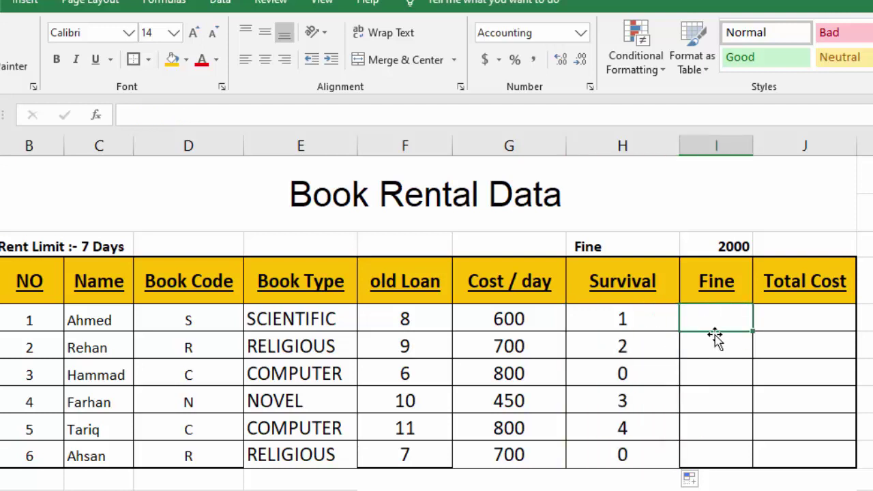
type("=")
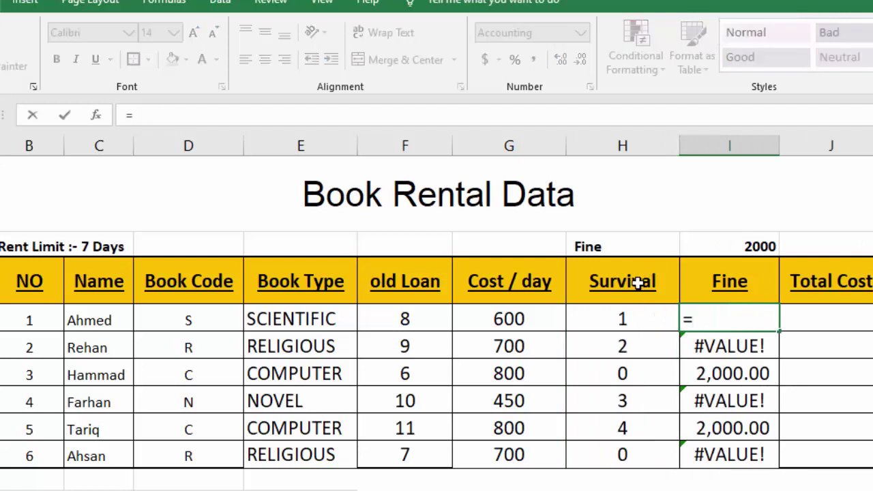
left_click(633, 318)
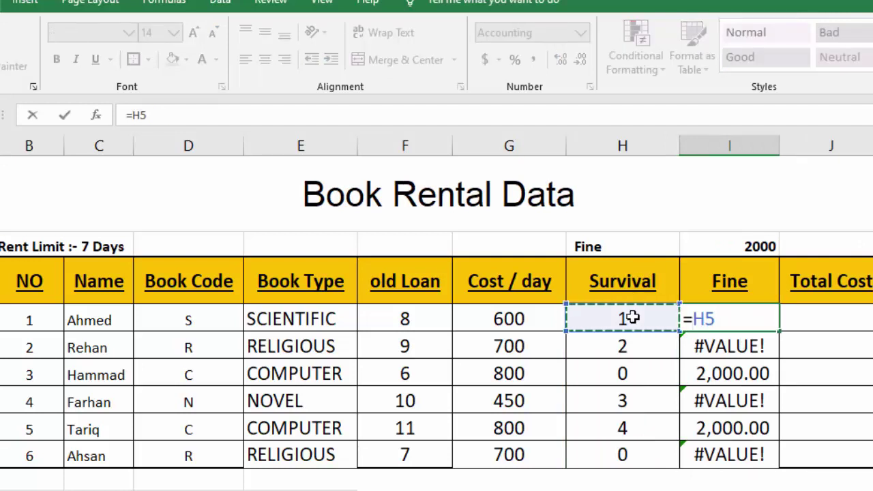
type("*")
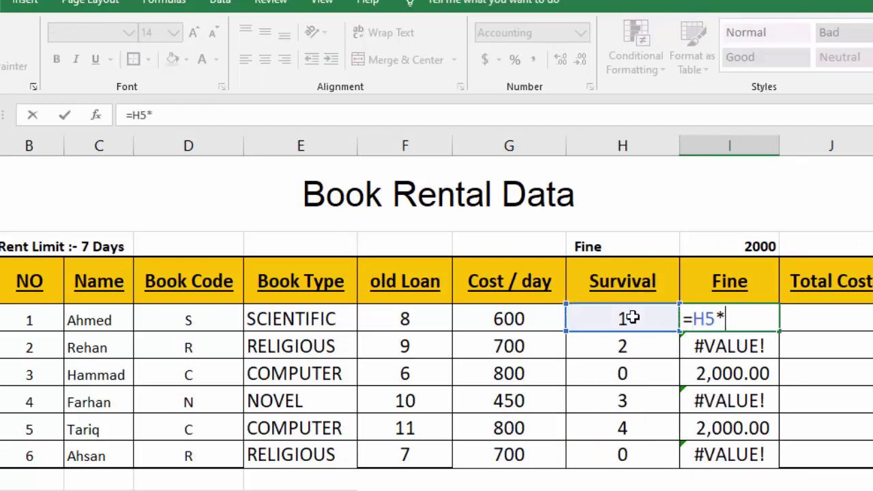
left_click(725, 238)
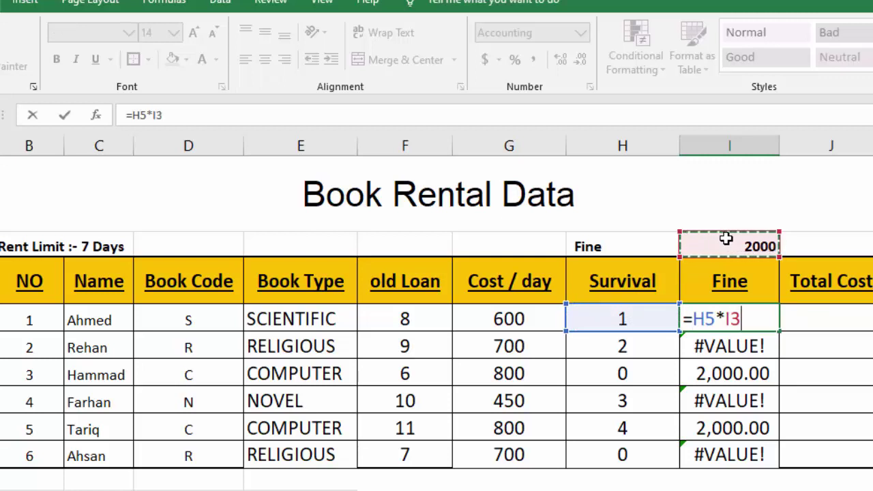
key("F4")
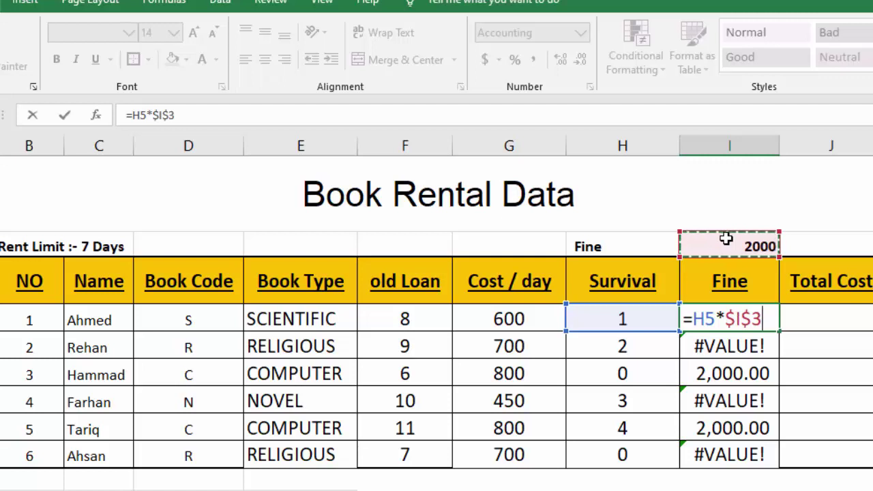
key("Return")
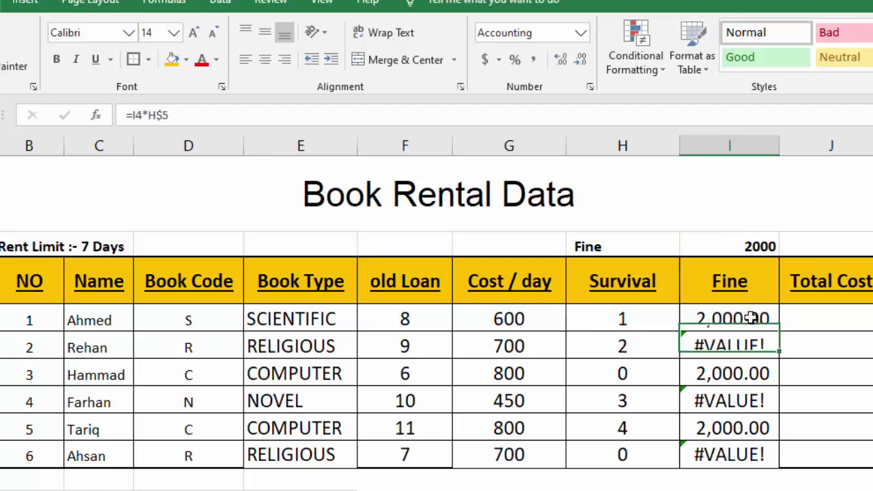
left_click(750, 317)
type("=H5*$I$3")
double_click(779, 330)
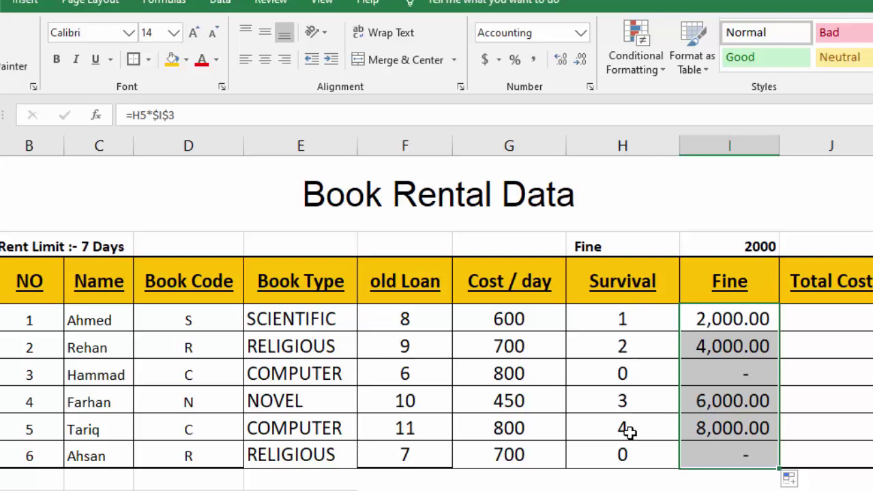
left_click(822, 320)
Step: Enter =I5+G5 in J5 and fill the Total Cost formula down to J10
type("=")
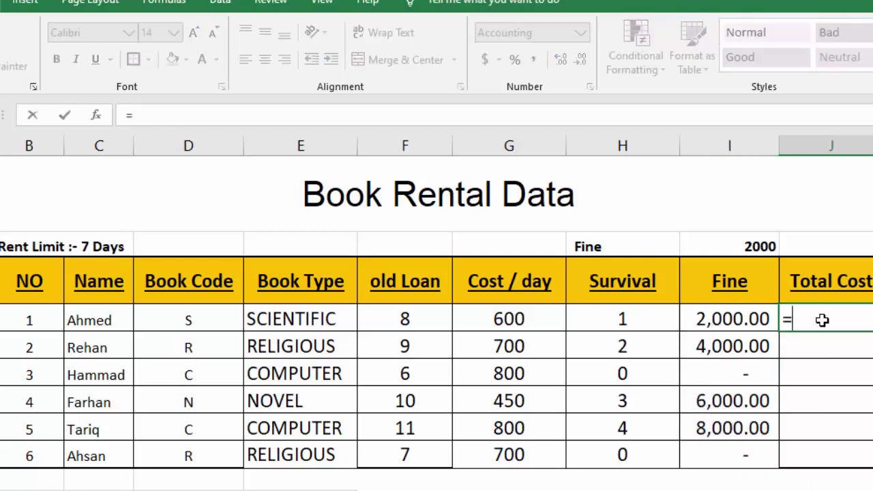
left_click(590, 317)
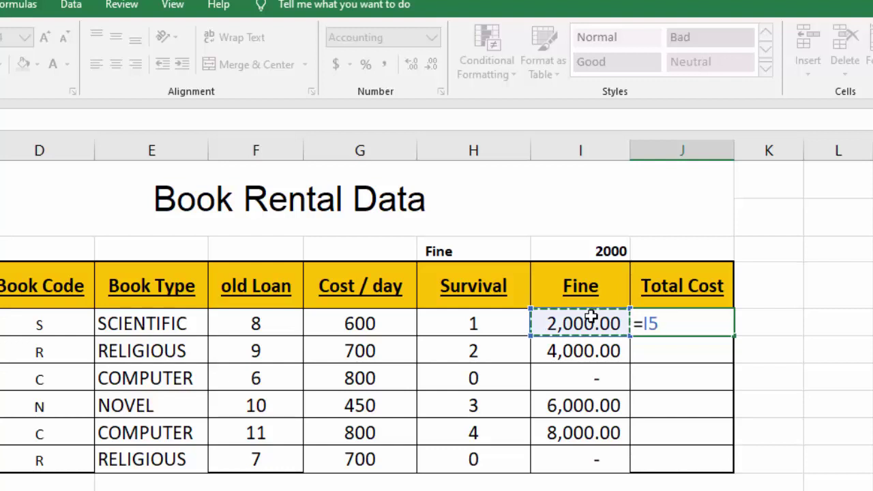
type("+")
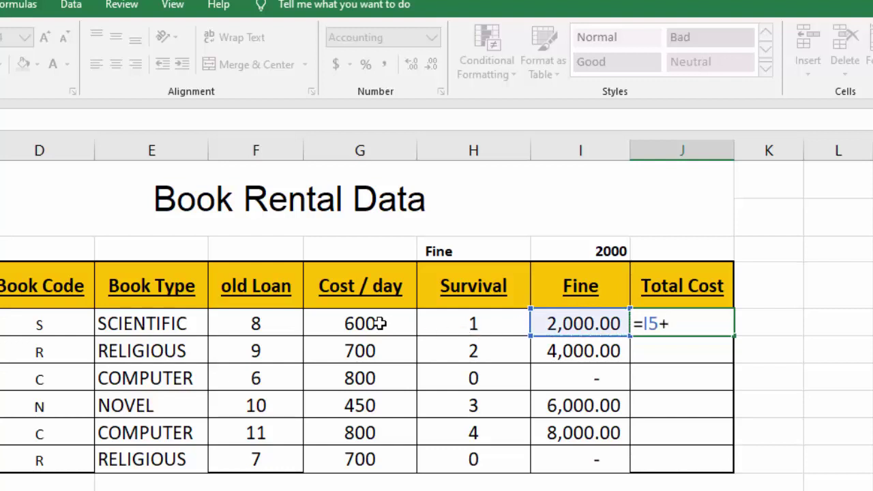
left_click(379, 323)
key("Return")
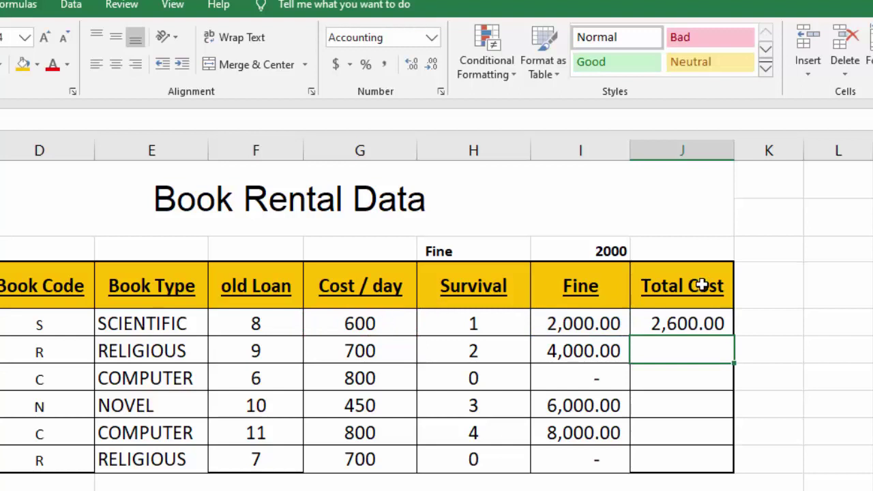
left_click(694, 325)
double_click(735, 336)
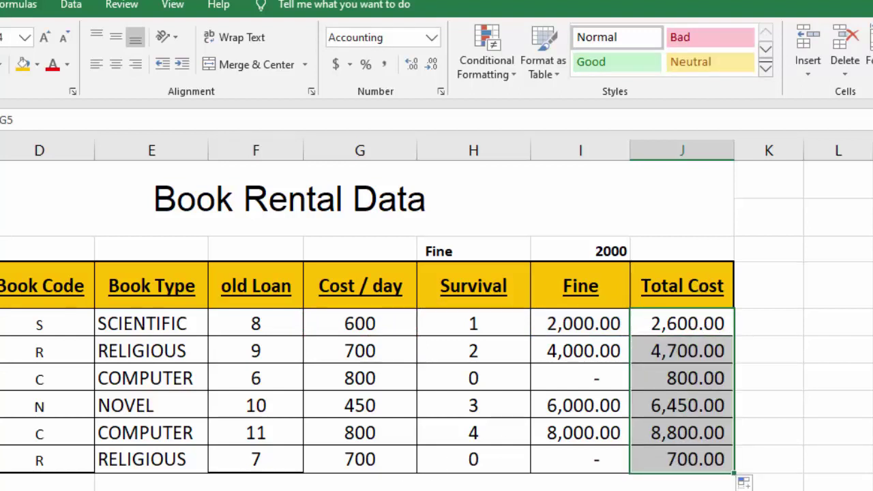
left_click(862, 488)
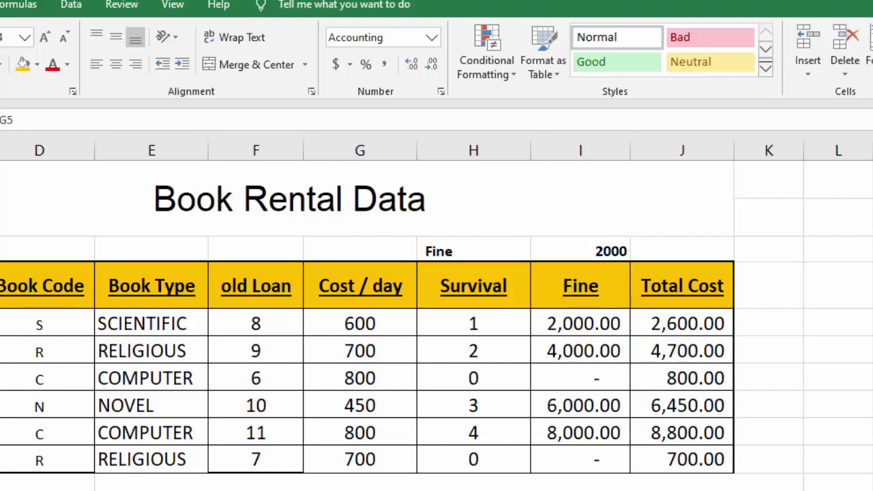
Step: Label the merged cell below the table 'Total Amount' and AutoSum Total Cost to 24,050.00
left_click(467, 481)
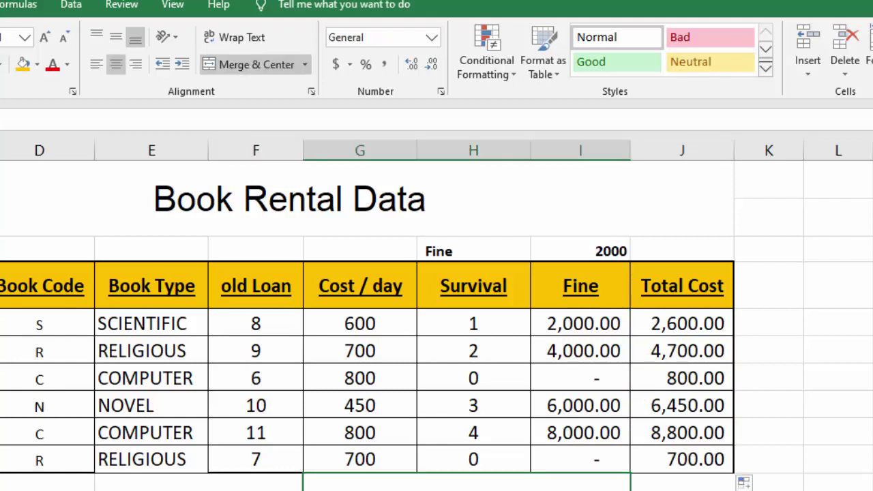
type("Total ")
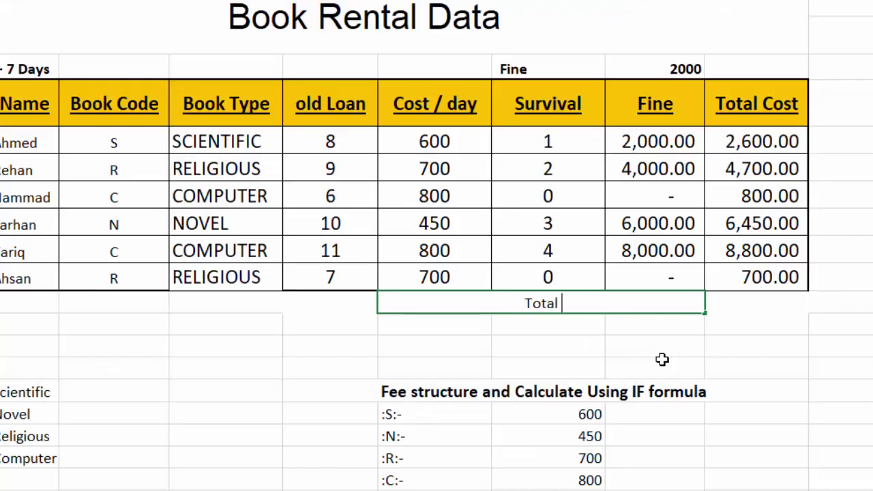
type("Amount")
key("Tab")
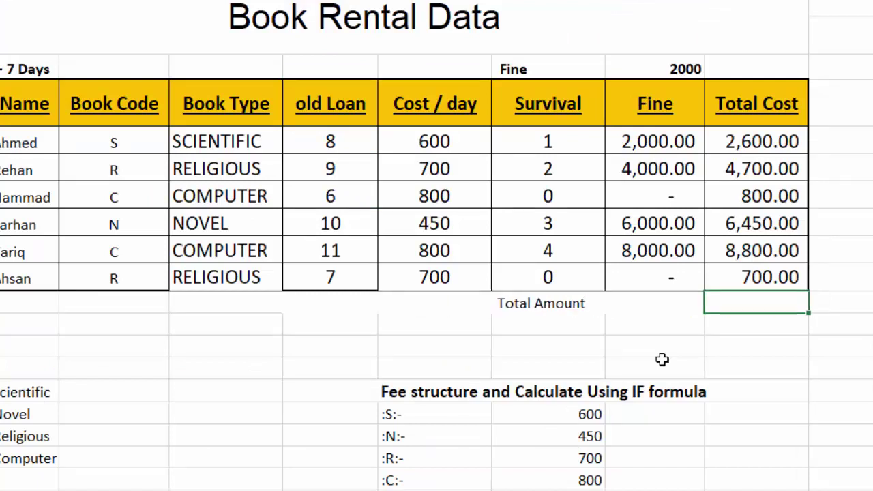
key("alt+equal")
key("Return")
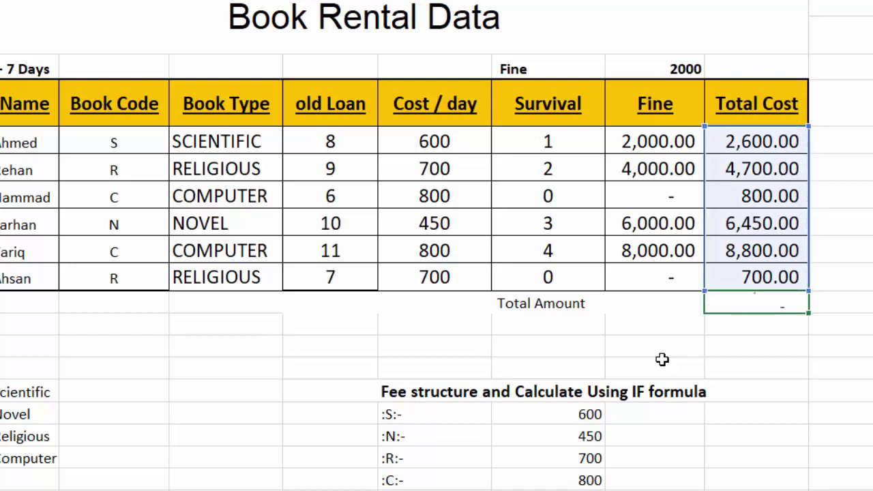
Step: Make the Total Amount label and its 24,050.00 sum bold
left_click(542, 303)
left_click_drag(542, 303, 717, 292)
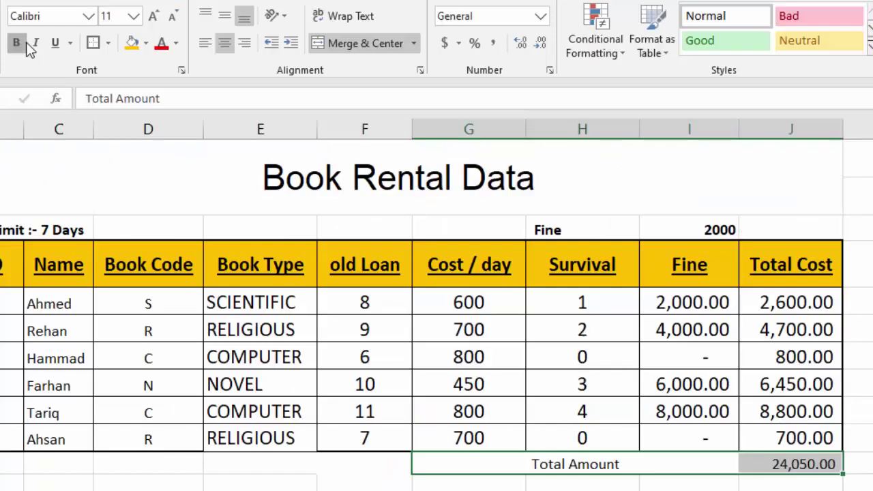
left_click(16, 42)
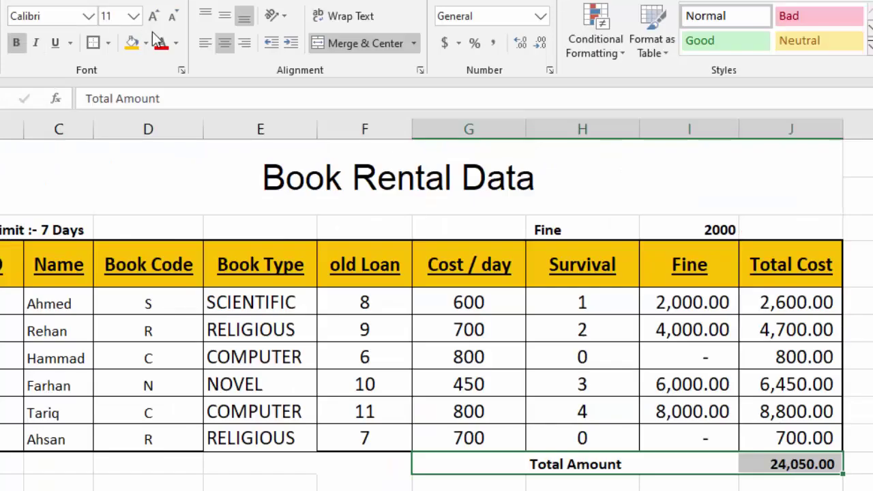
left_click(802, 481)
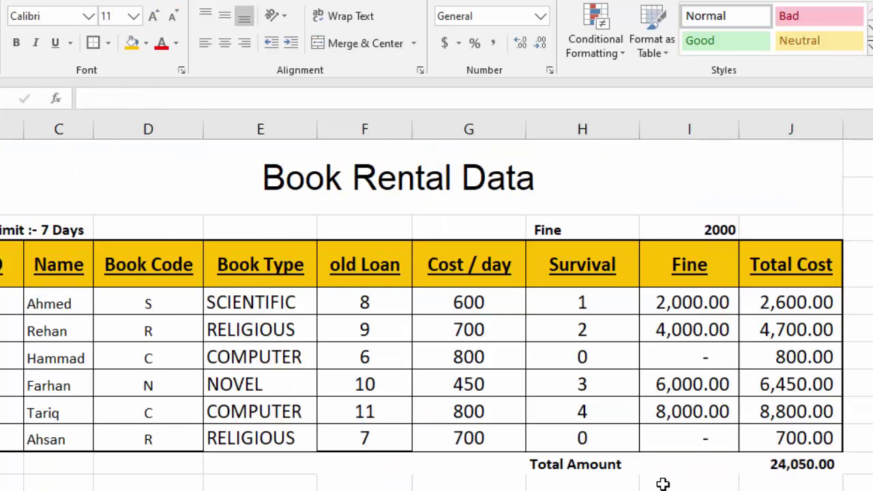
left_click(610, 467)
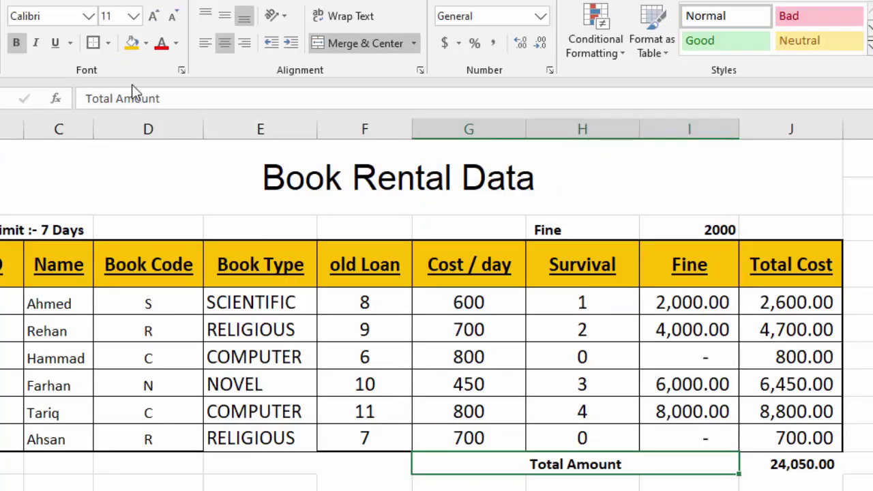
Step: Fill the Total Amount row G11:J11 with Blue-Grey, Darker 25%
left_click(145, 48)
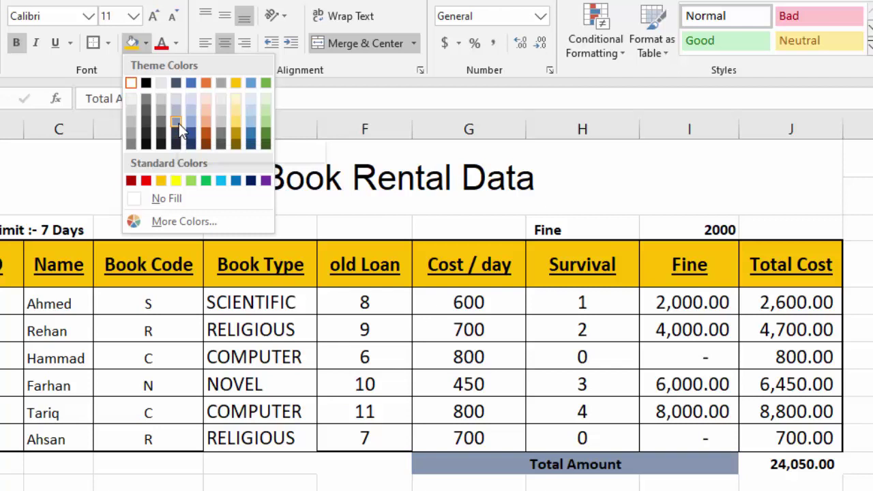
left_click(179, 123)
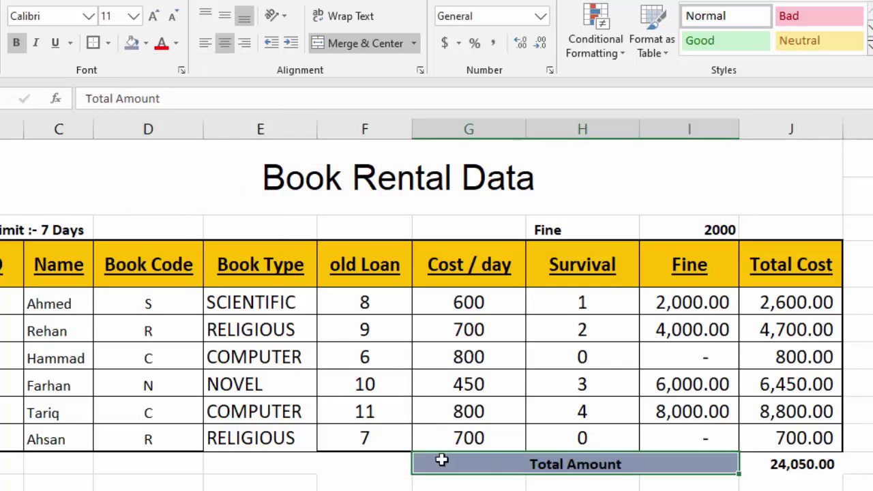
left_click_drag(444, 461, 747, 463)
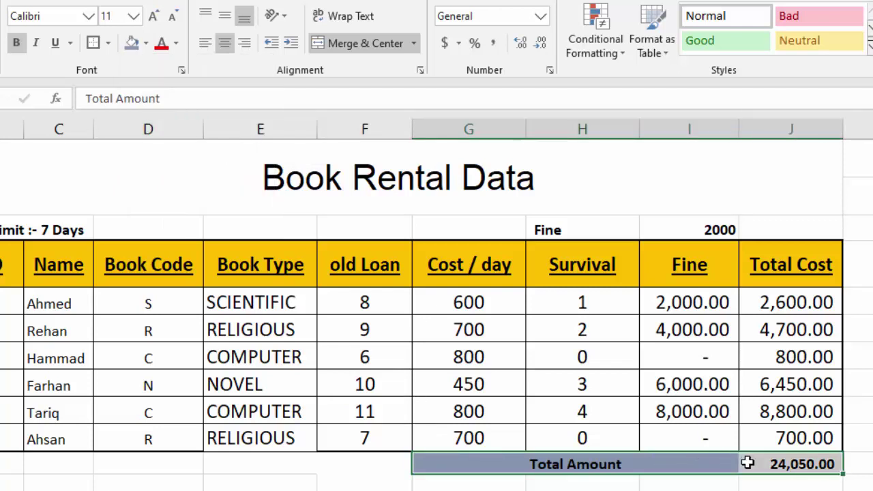
left_click(132, 45)
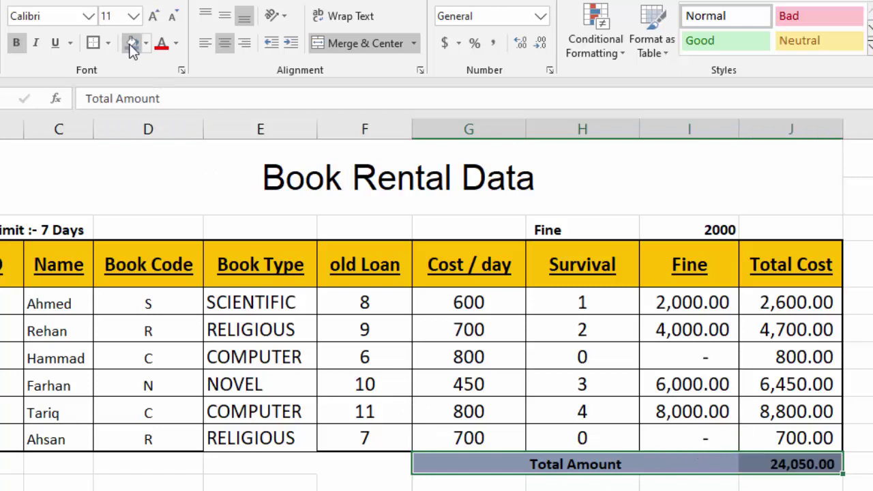
left_click(175, 43)
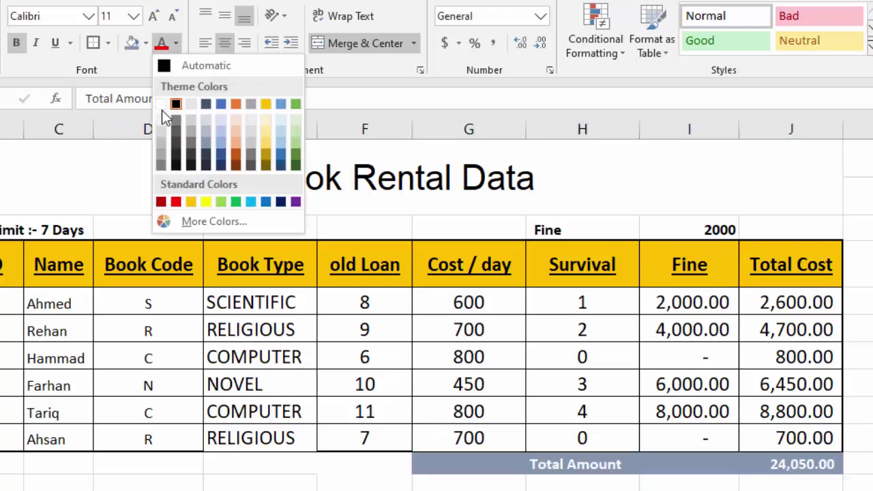
left_click(146, 46)
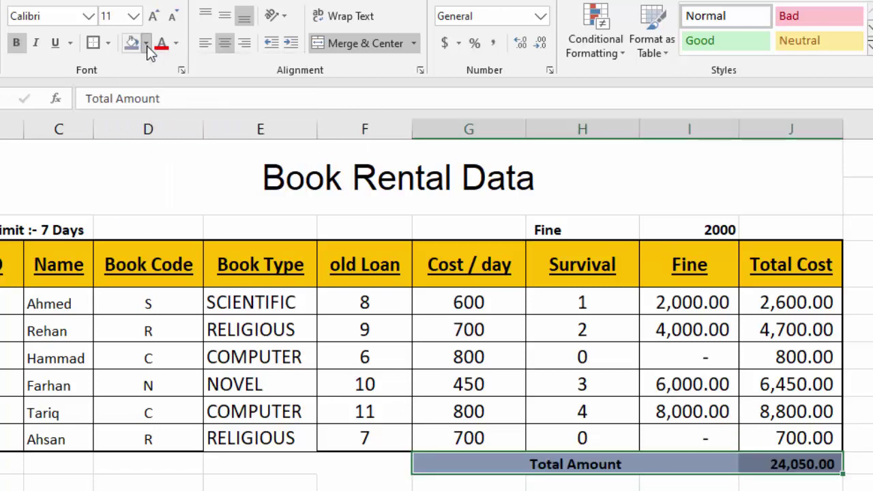
left_click(147, 46)
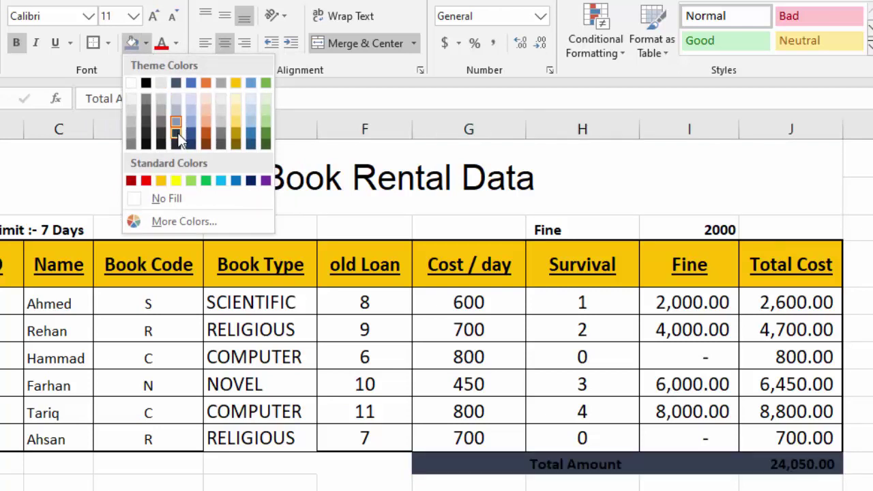
left_click(176, 134)
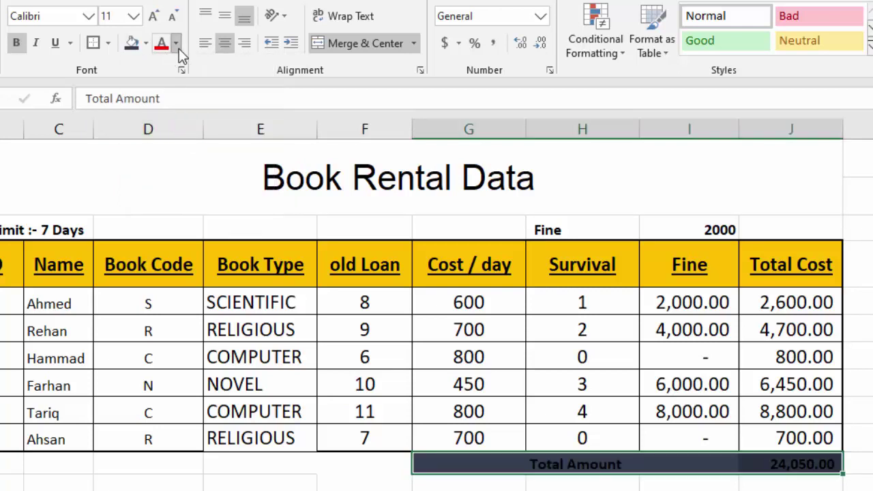
Step: Make the Total Amount row text white at font size 12
left_click(178, 45)
left_click(167, 104)
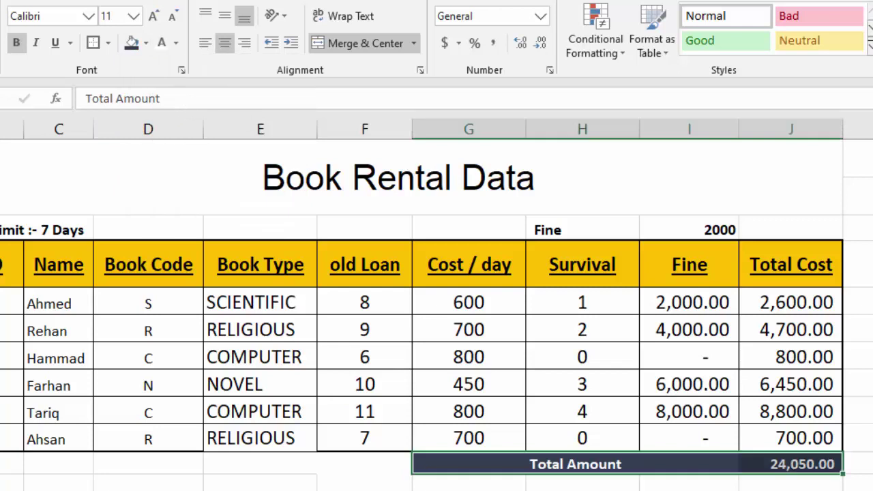
left_click(134, 15)
left_click(113, 100)
left_click(858, 335)
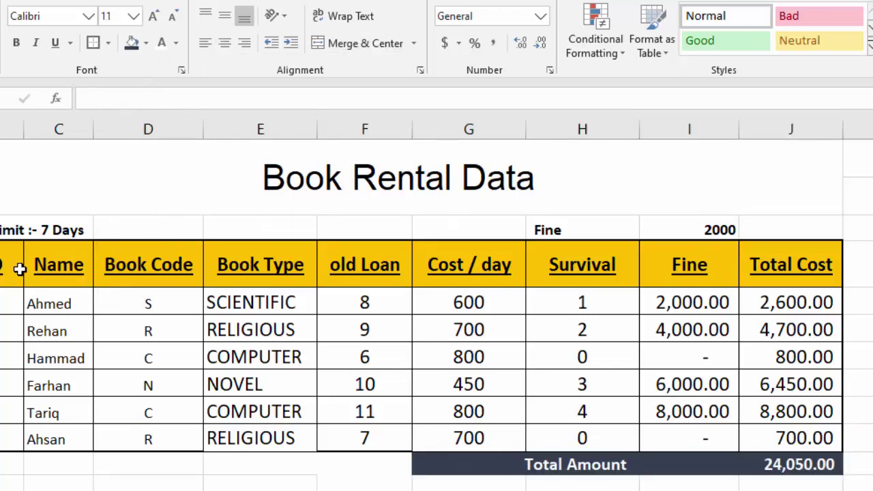
Step: Fill the table's header row with Blue, Accent 1, Lighter 60%
left_click_drag(8, 266, 773, 264)
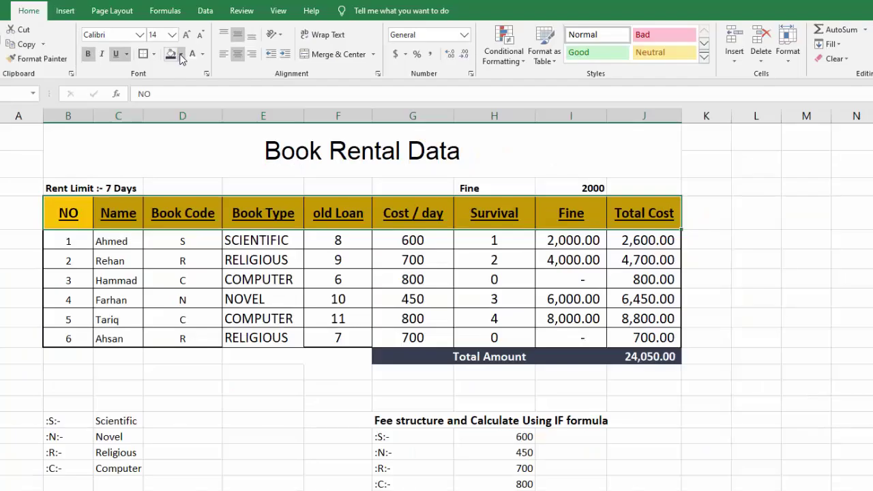
left_click(143, 44)
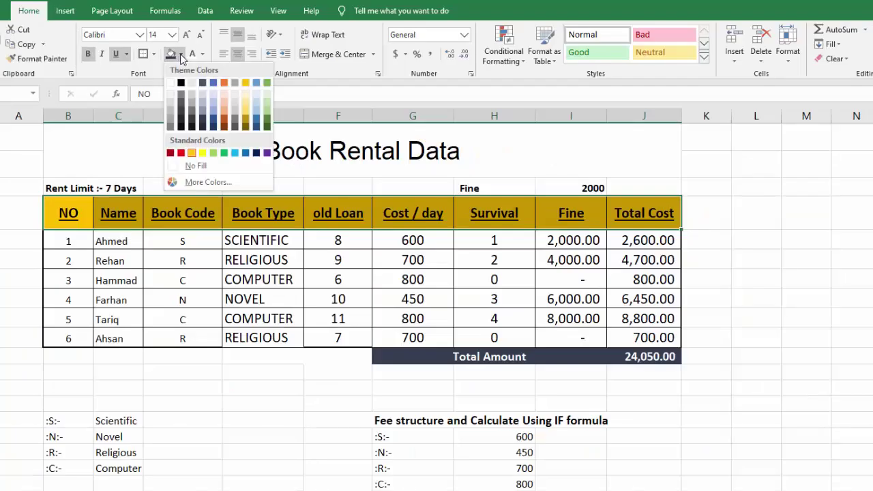
left_click(215, 110)
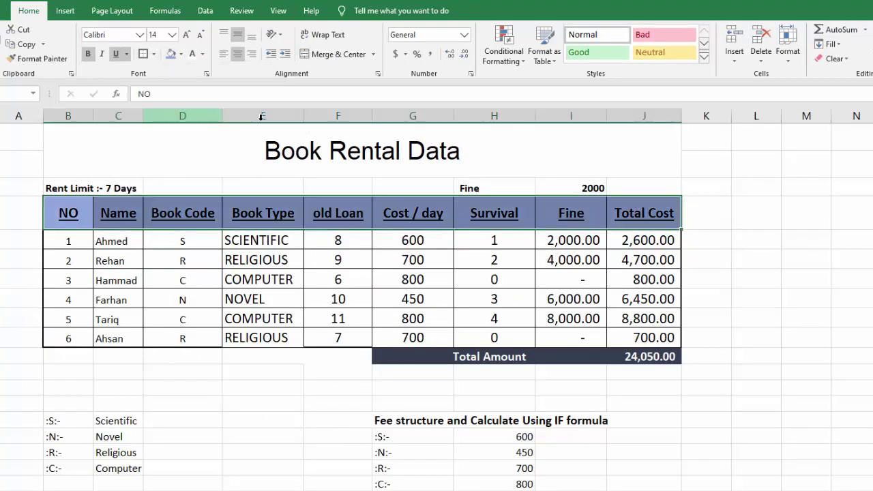
left_click(849, 273)
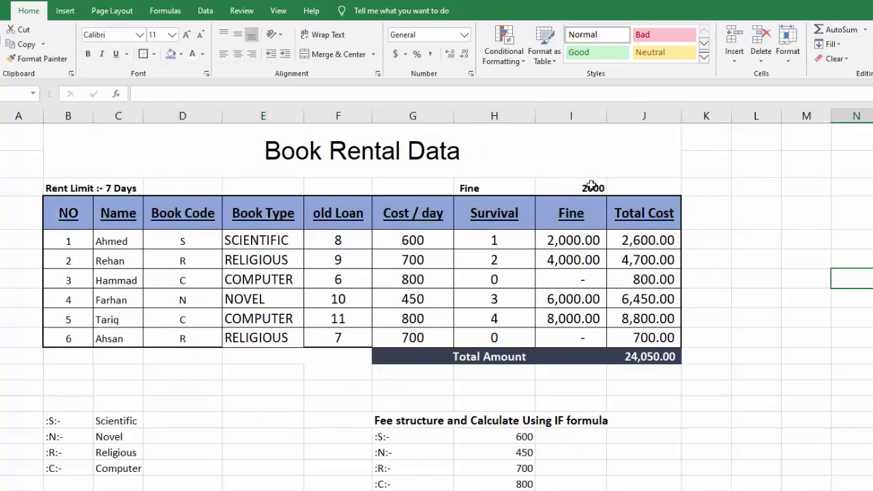
Step: Set the Rent Limit and Fine row B8:J8 to font size 12
left_click_drag(64, 185, 648, 189)
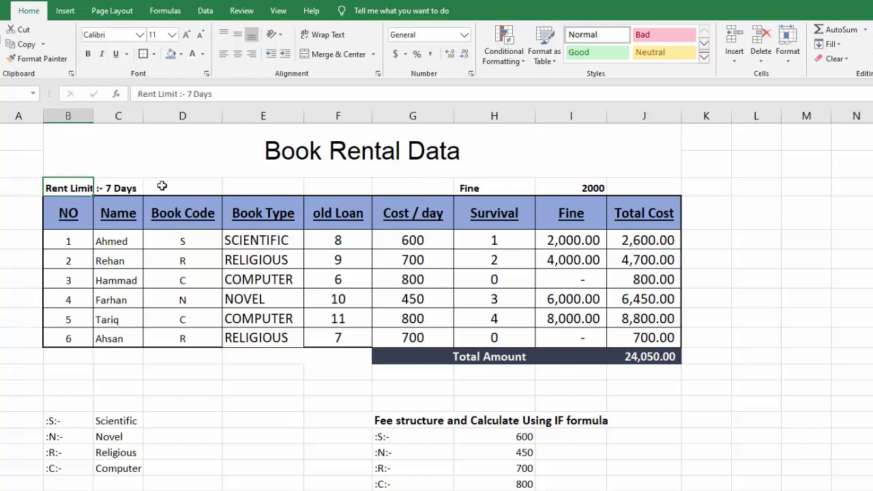
left_click(183, 36)
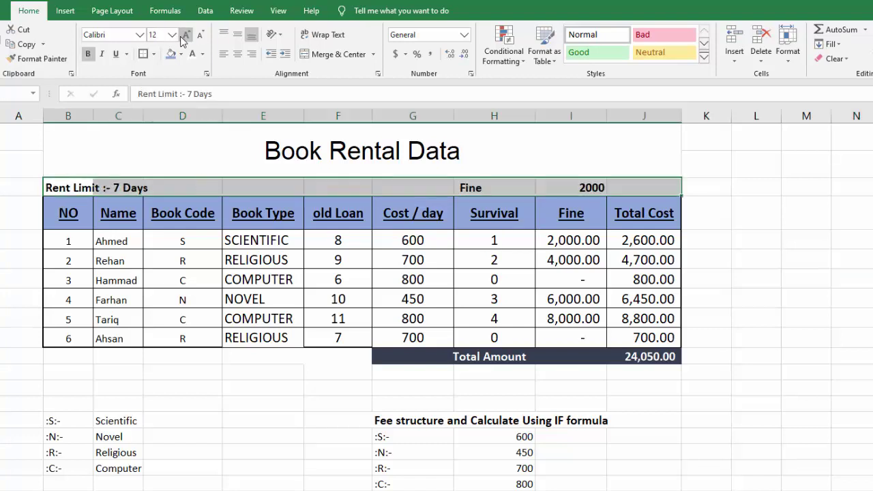
left_click(829, 264)
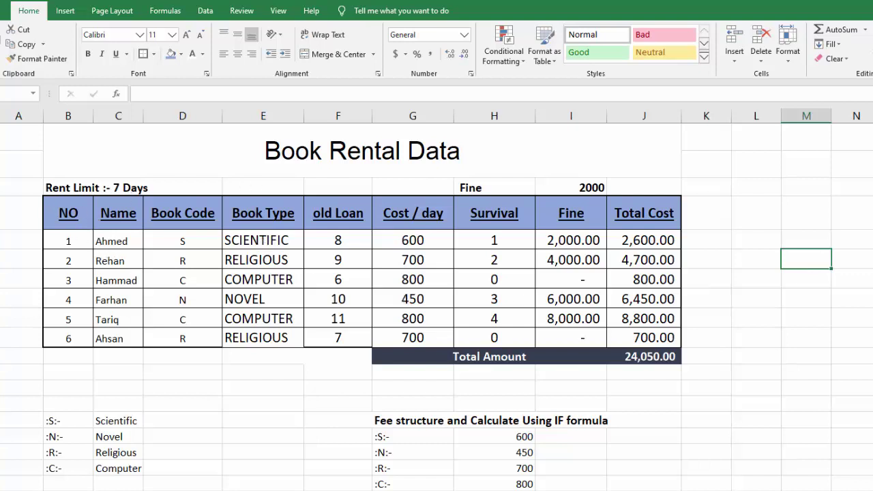
Step: Shorten the header row and right-click the empty rows 17–18 for edit options
left_click_drag(3, 229, 4, 221)
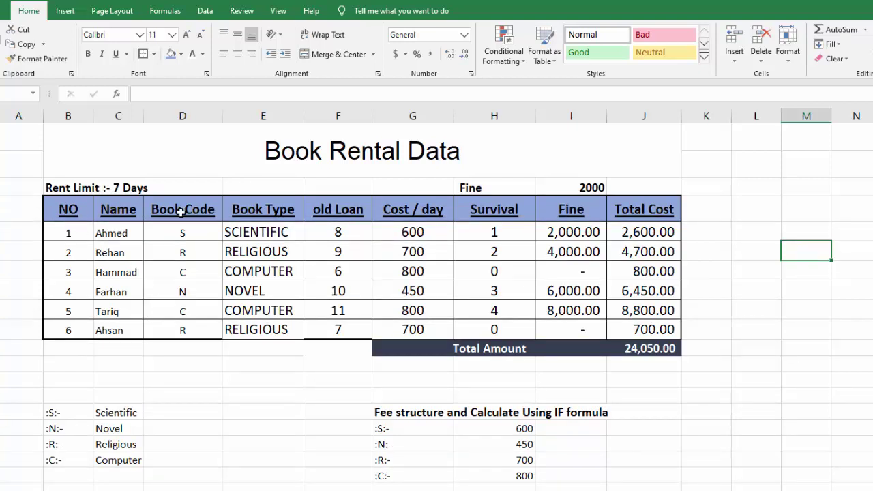
left_click(835, 366)
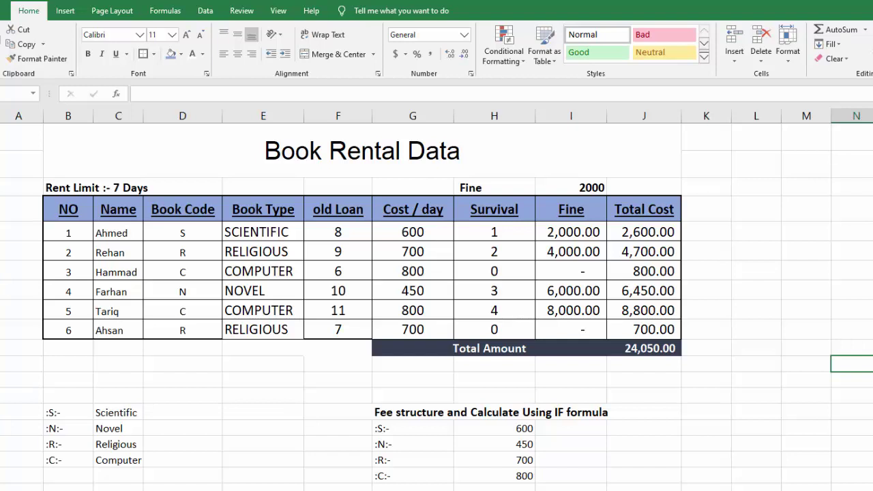
left_click_drag(3, 364, 3, 382)
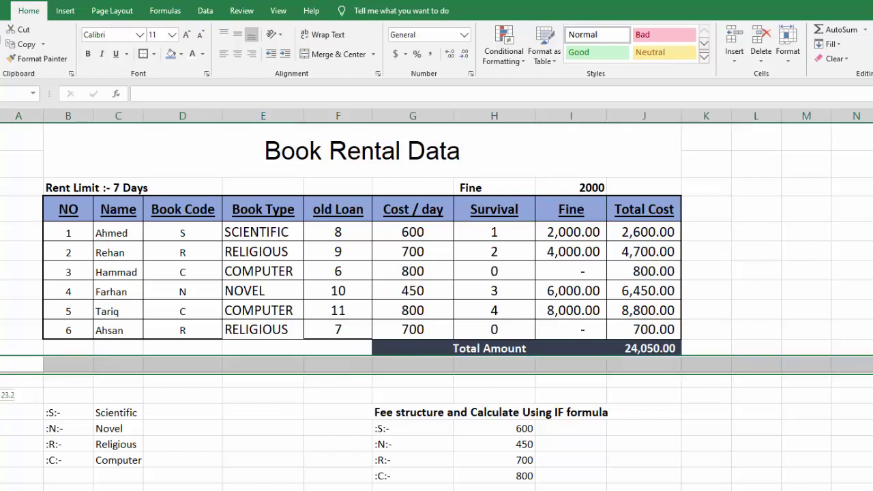
right_click(4, 380)
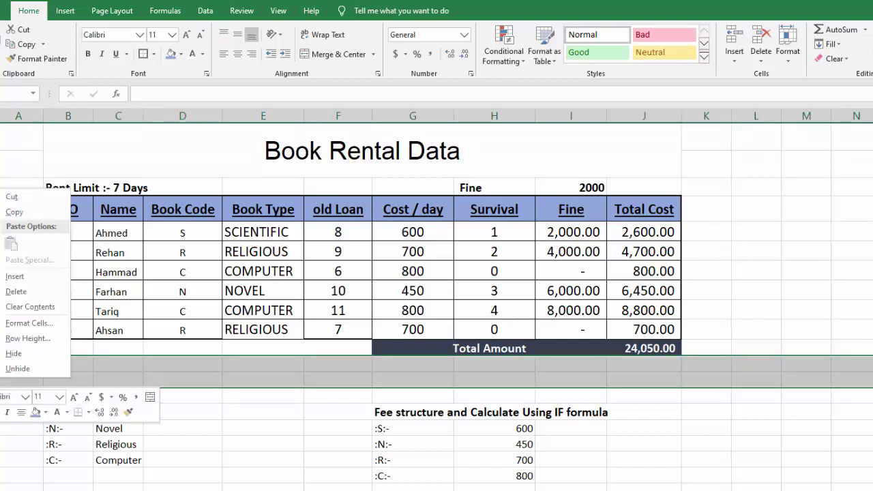